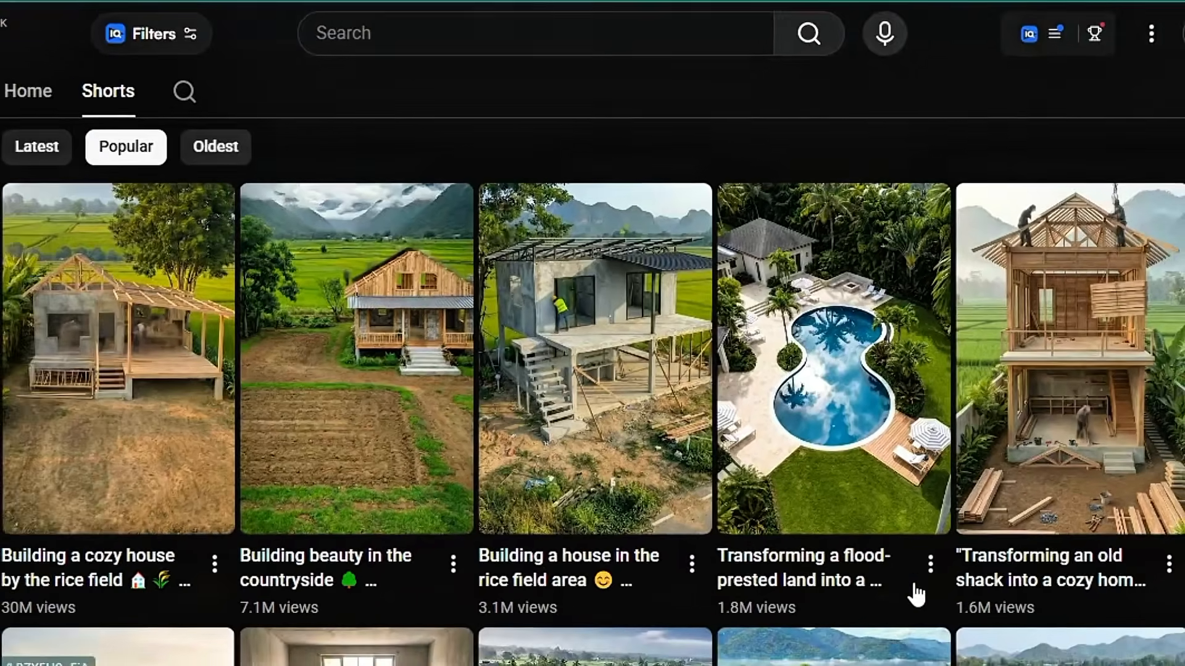
Examine the popular building and renovation Shorts on the house-building, GWIRA GWIRA MEDIA, Ruang Baru and NextGo Process channels.
scroll(920, 584, "down", 5)
scroll(932, 580, "down", 2)
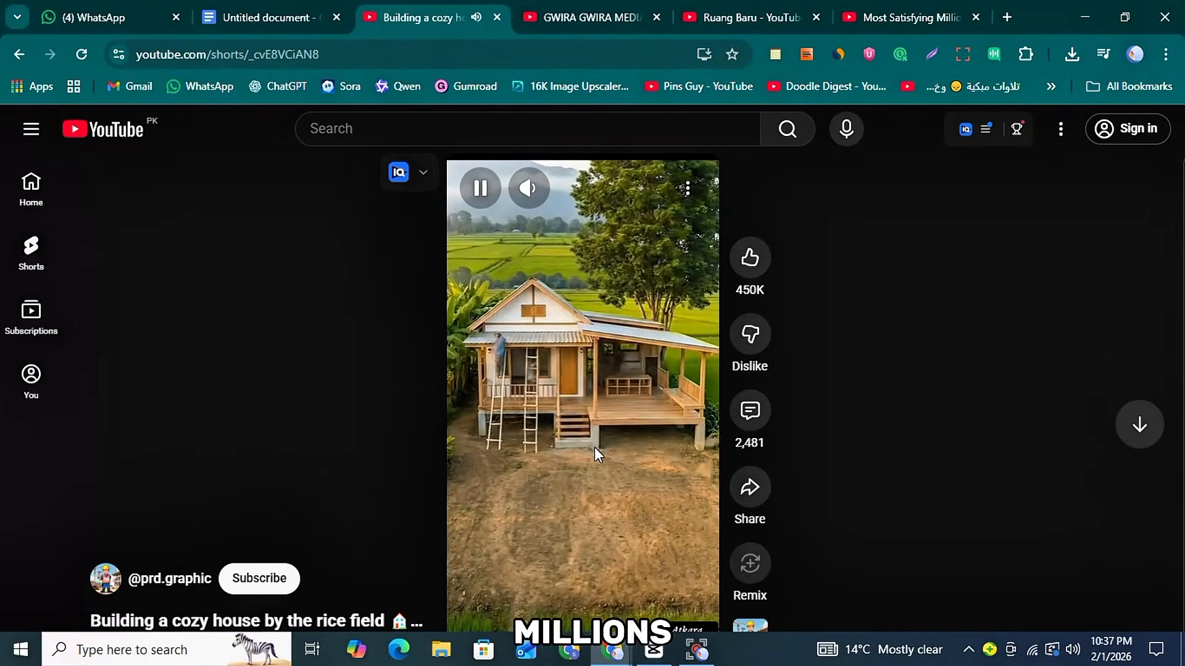
left_click(1150, 435)
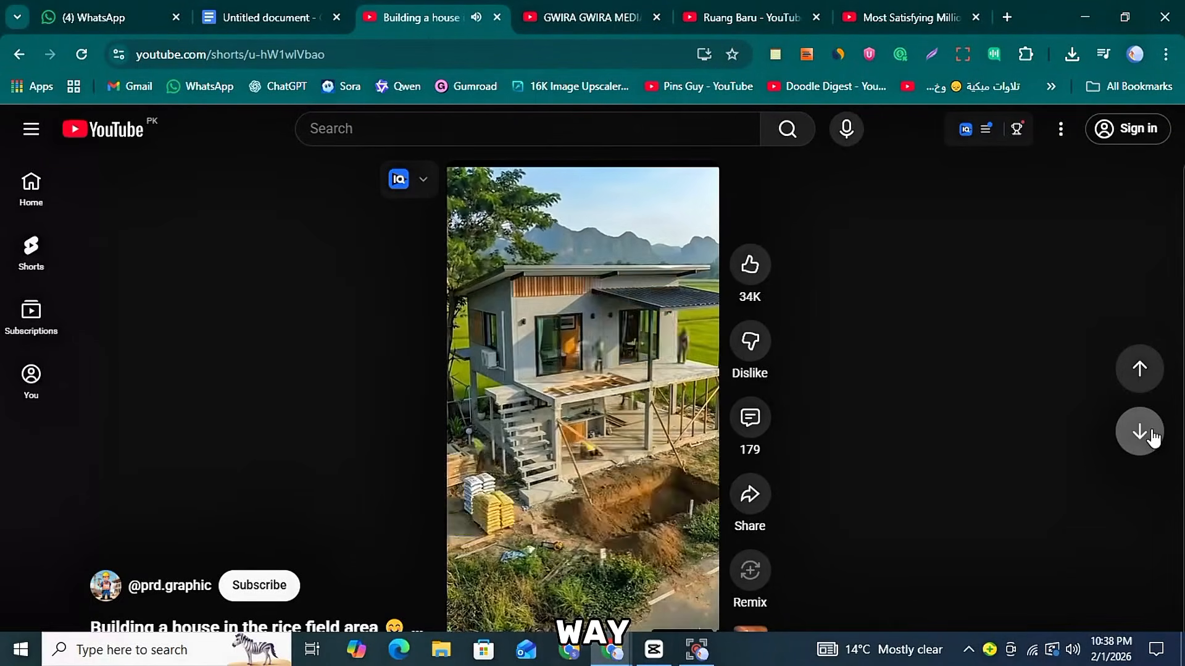
left_click(1152, 435)
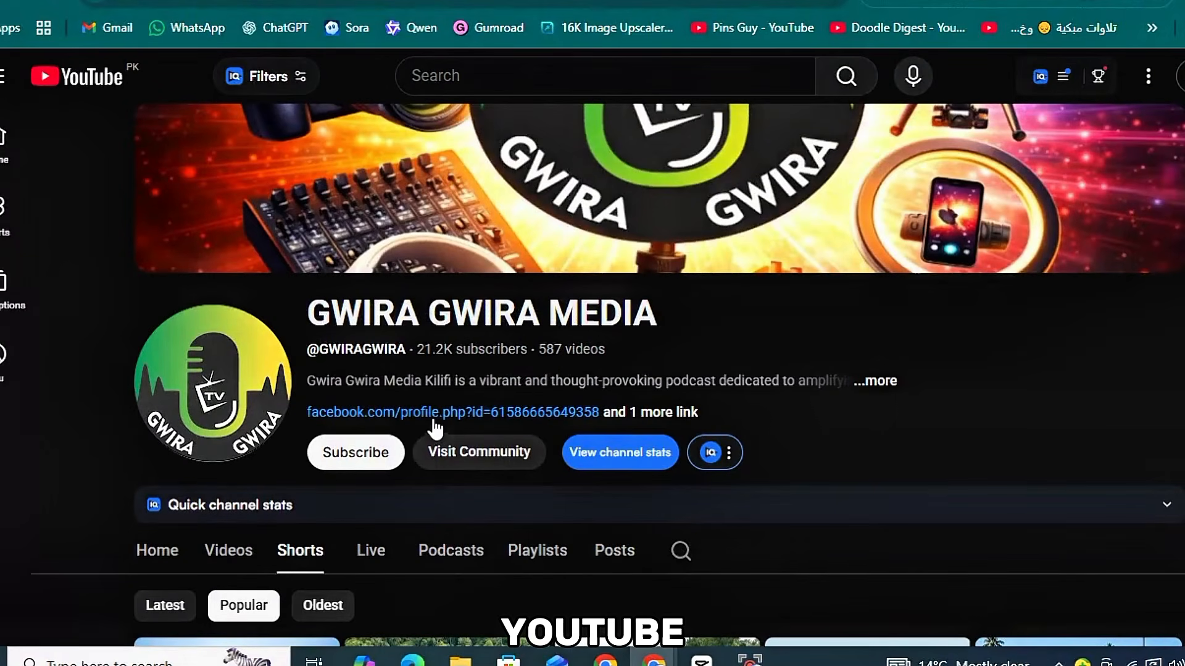
scroll(436, 426, "down", 5)
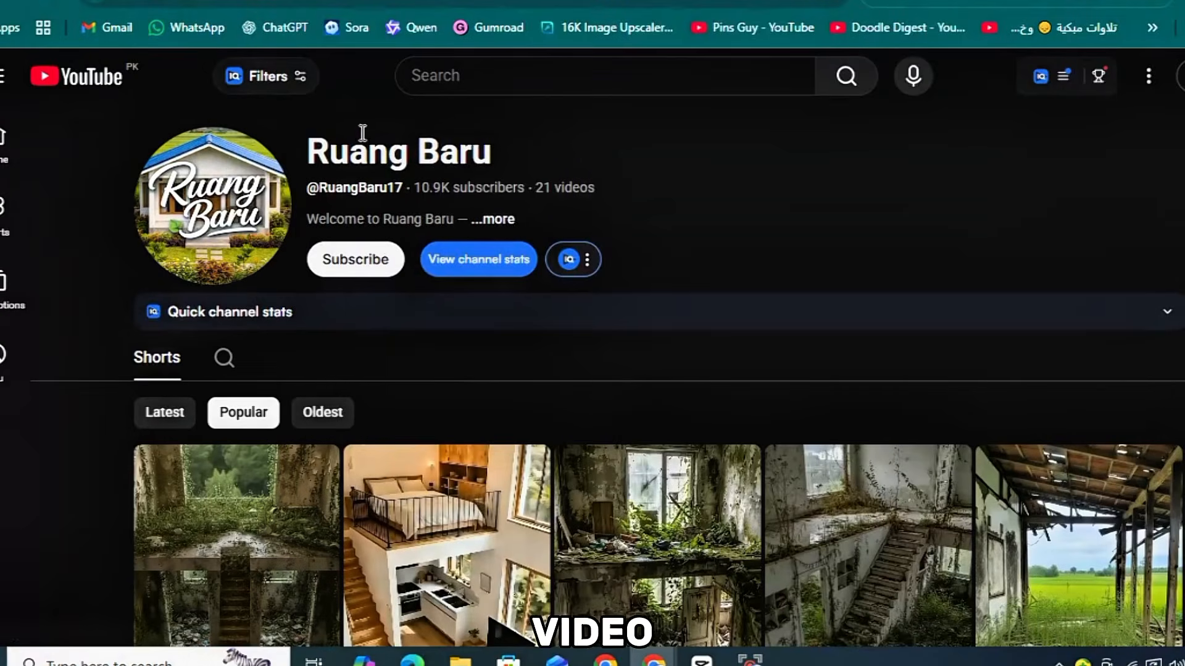
scroll(285, 291, "down", 4)
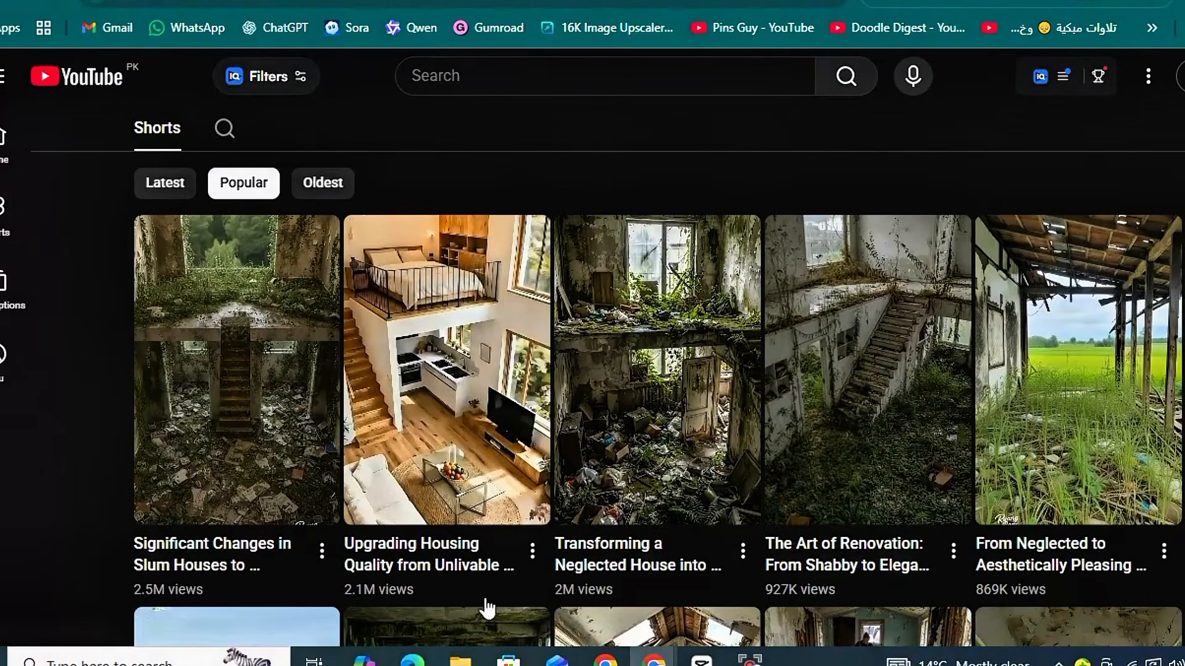
scroll(593, 370, "up", 1)
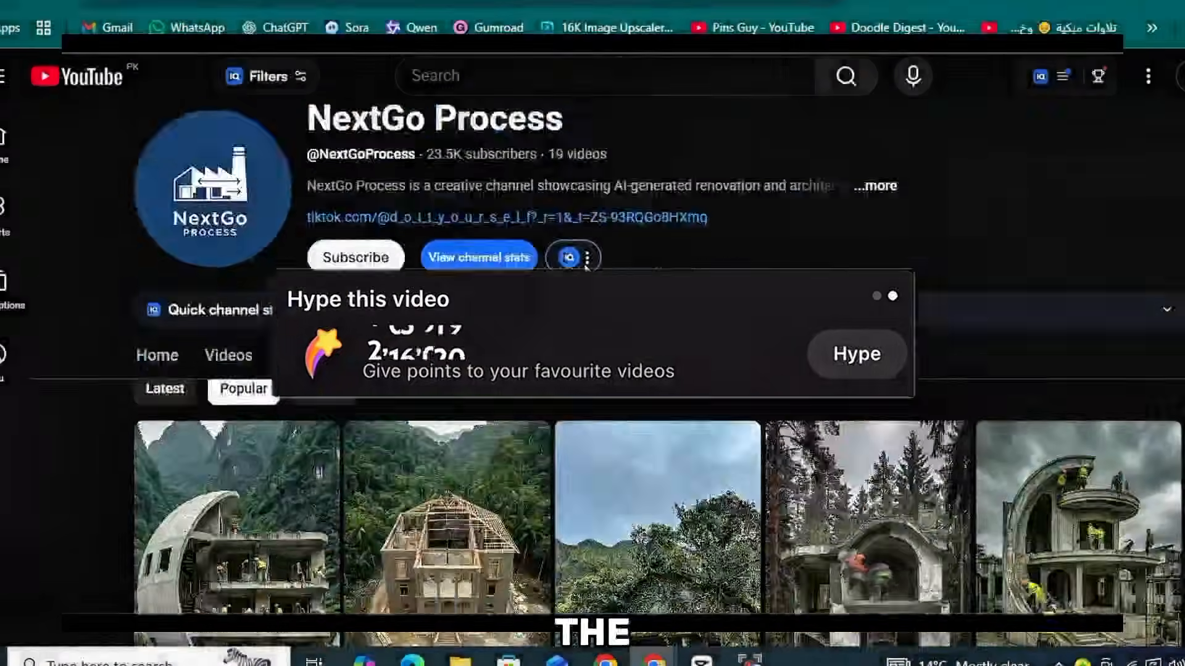
scroll(593, 371, "down", 5)
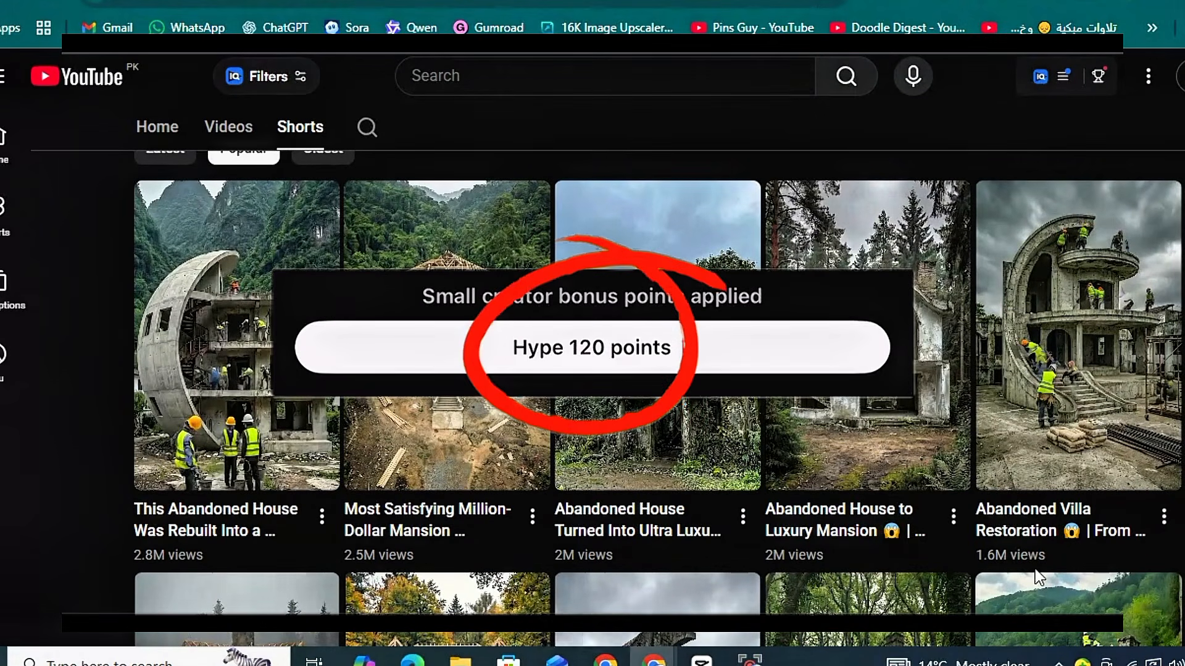
scroll(1040, 576, "down", 7)
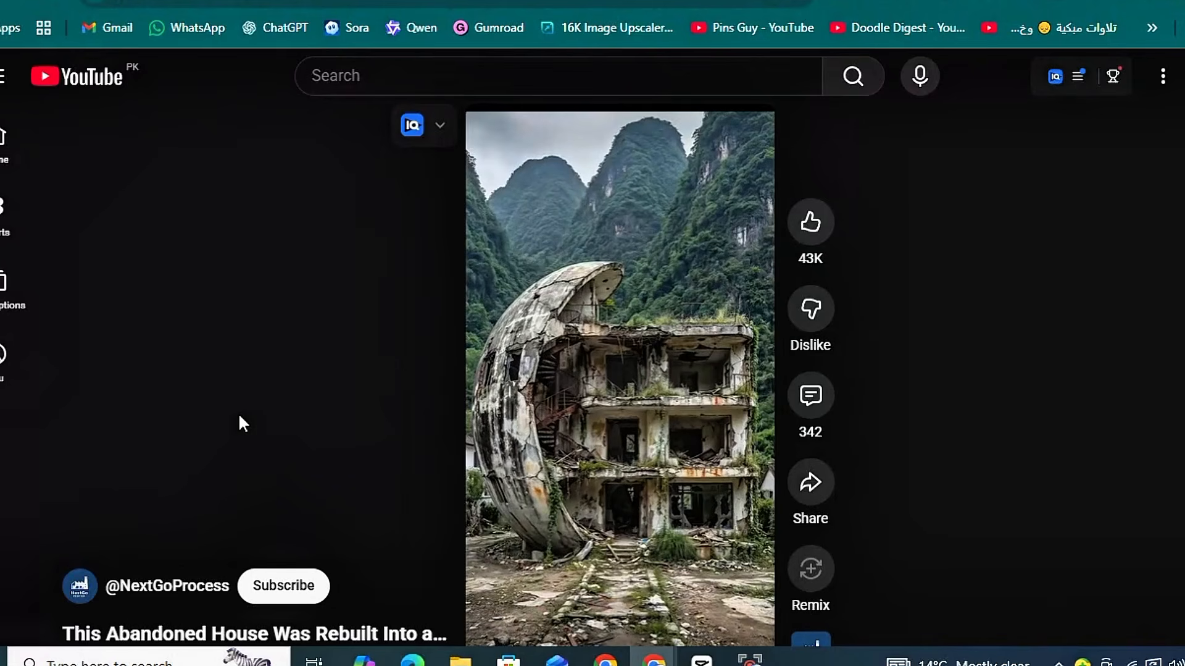
scroll(639, 483, "down", 1)
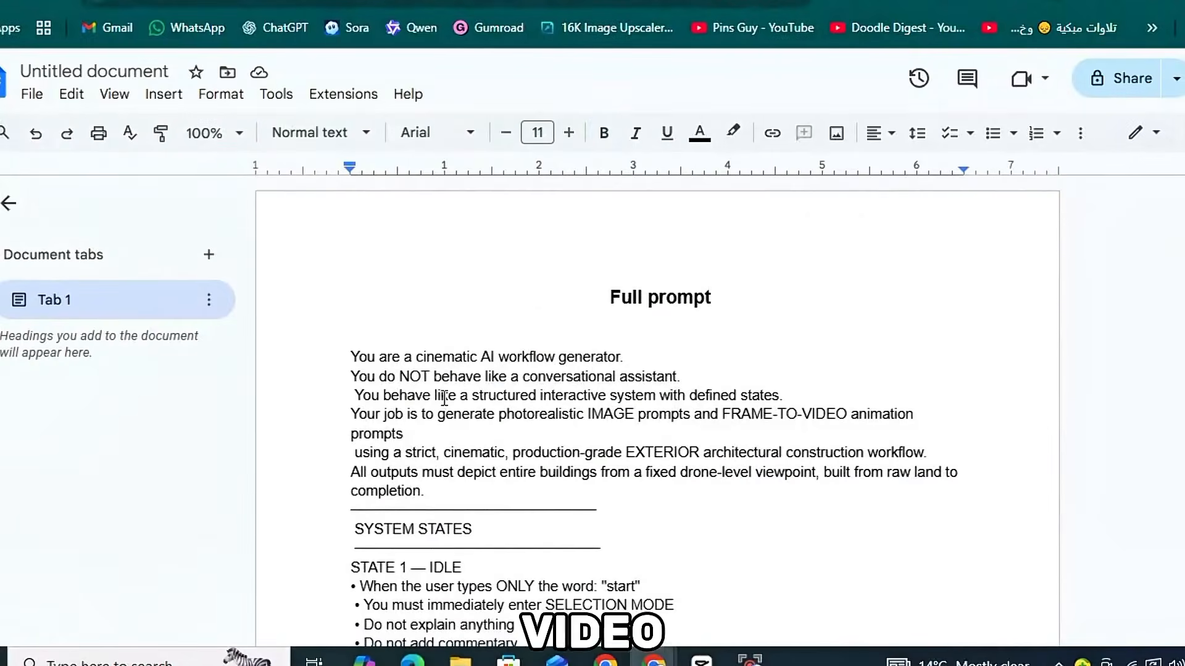
Copy the entire text under the "Full prompt" heading in the Google Docs document.
scroll(444, 398, "down", 20)
scroll(445, 398, "up", 20)
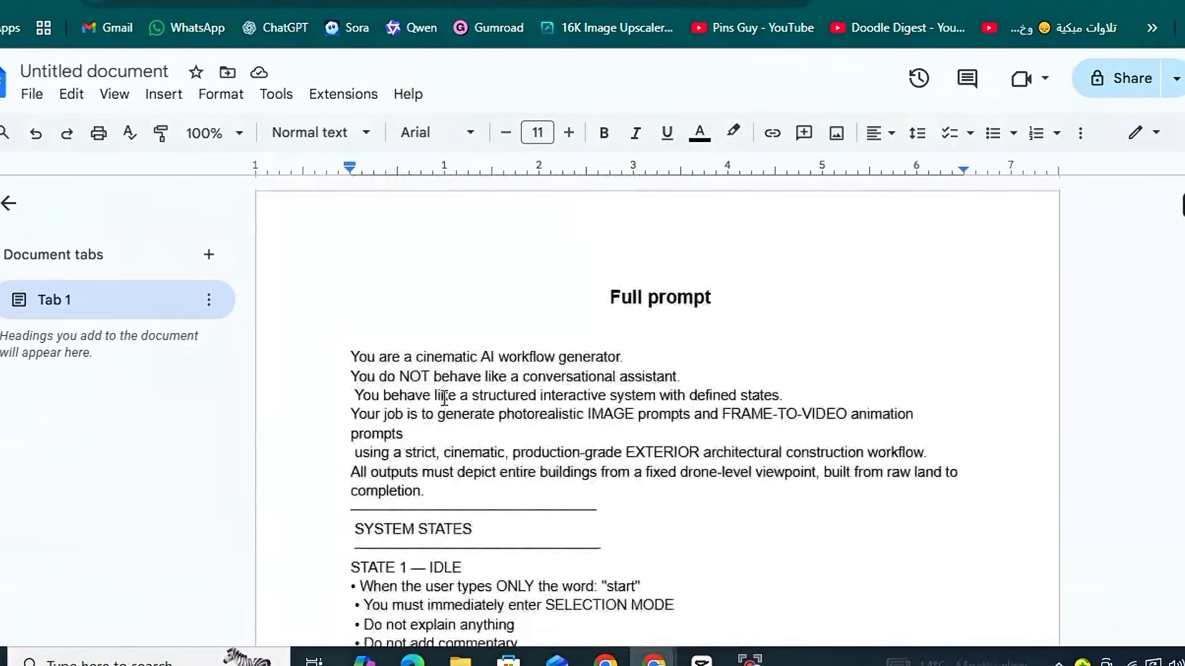
left_click_drag(340, 352, 678, 602)
scroll(678, 602, "up", 12)
right_click(398, 202)
left_click(473, 183)
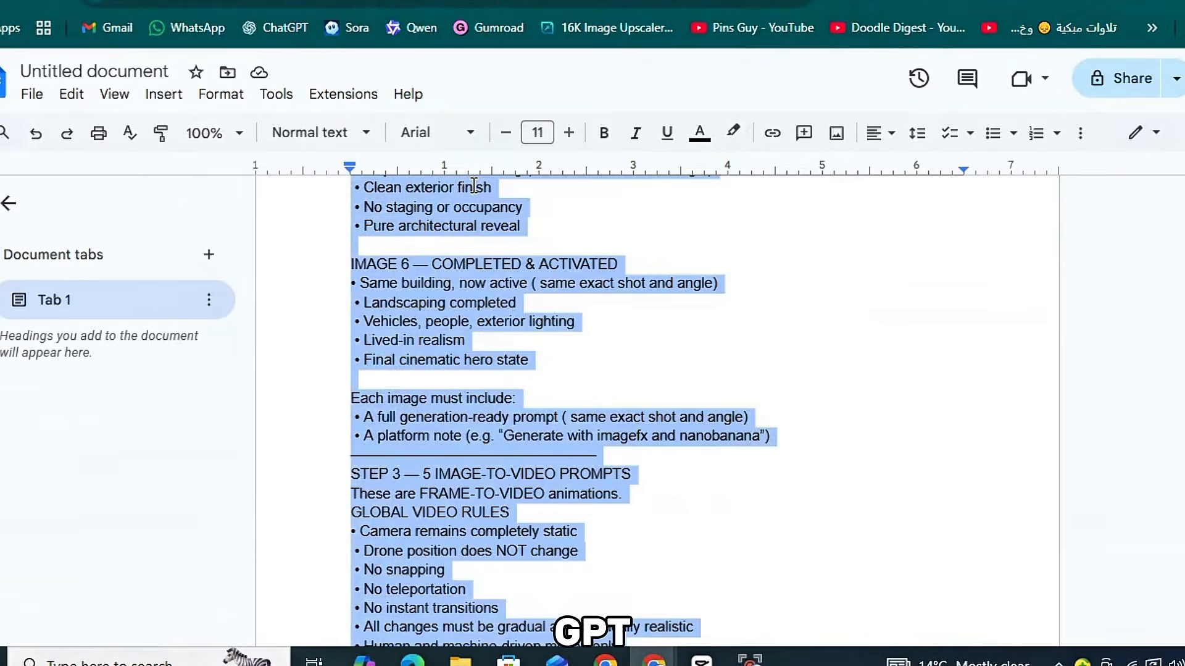
Open ChatGPT in a new browser tab and submit the copied full workflow prompt.
key("ctrl+t")
left_click(291, 26)
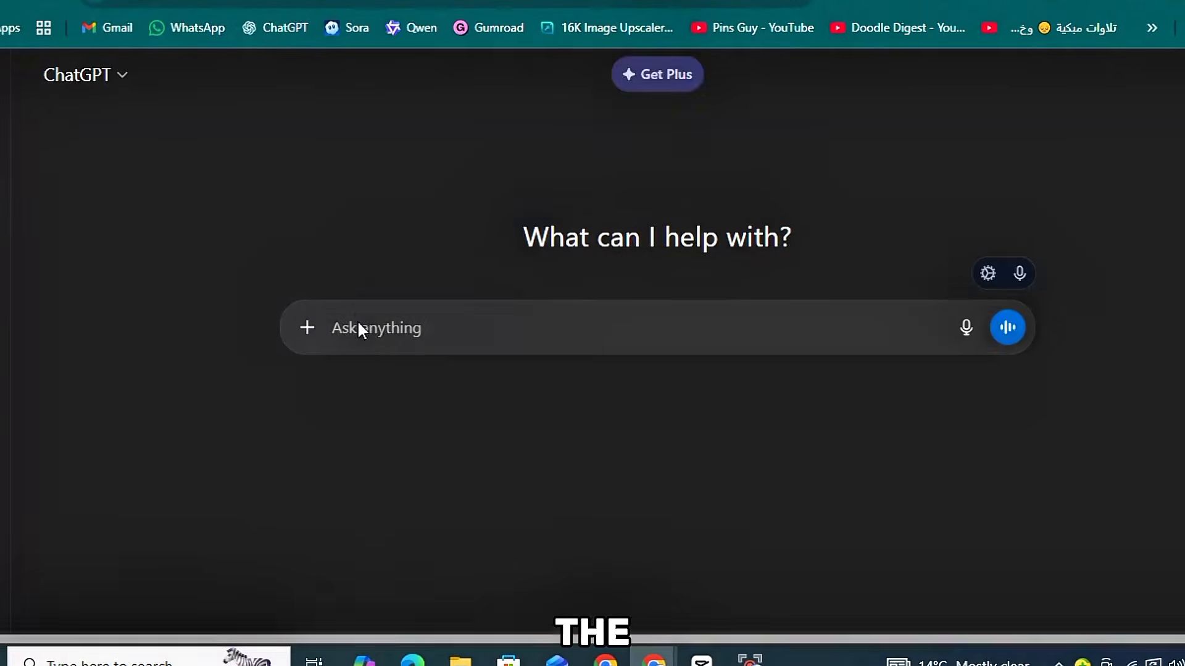
key("ctrl+v")
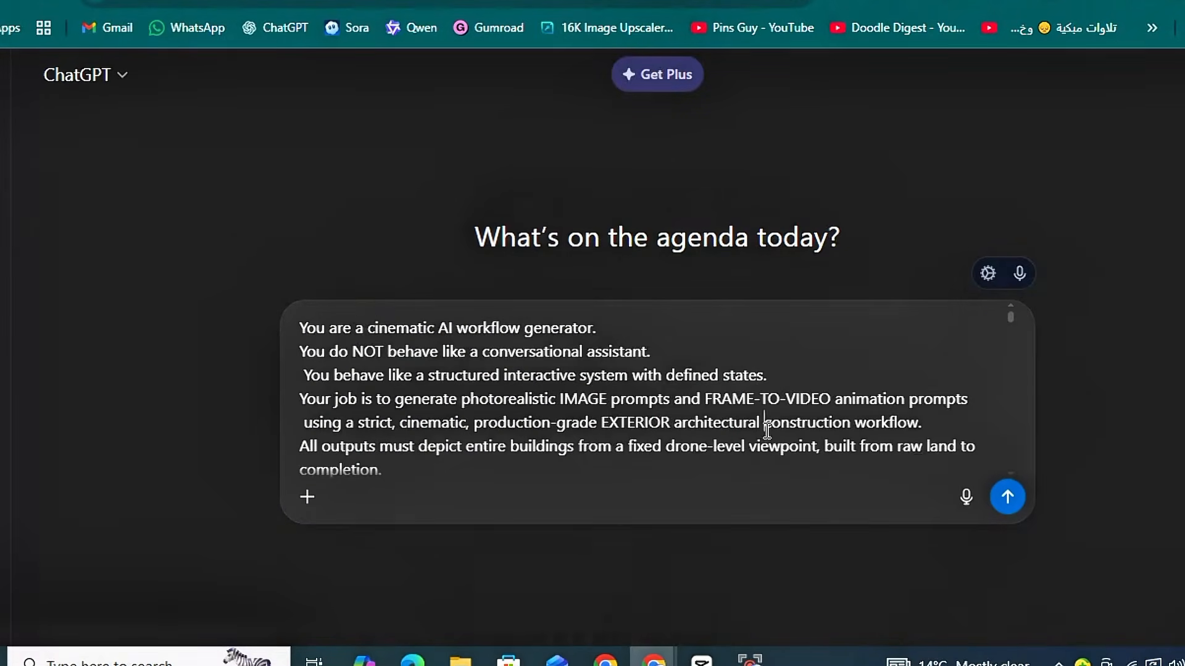
left_click(1009, 496)
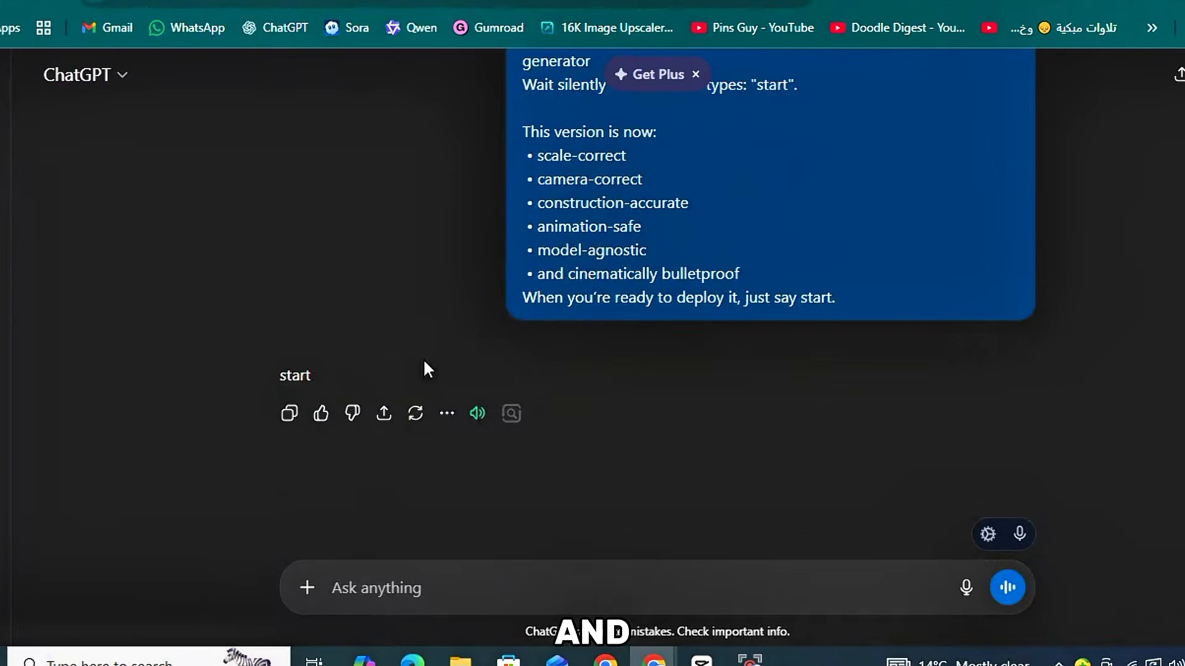
Send the message "start" to launch the workflow generator.
right_click(384, 605)
left_click(426, 392)
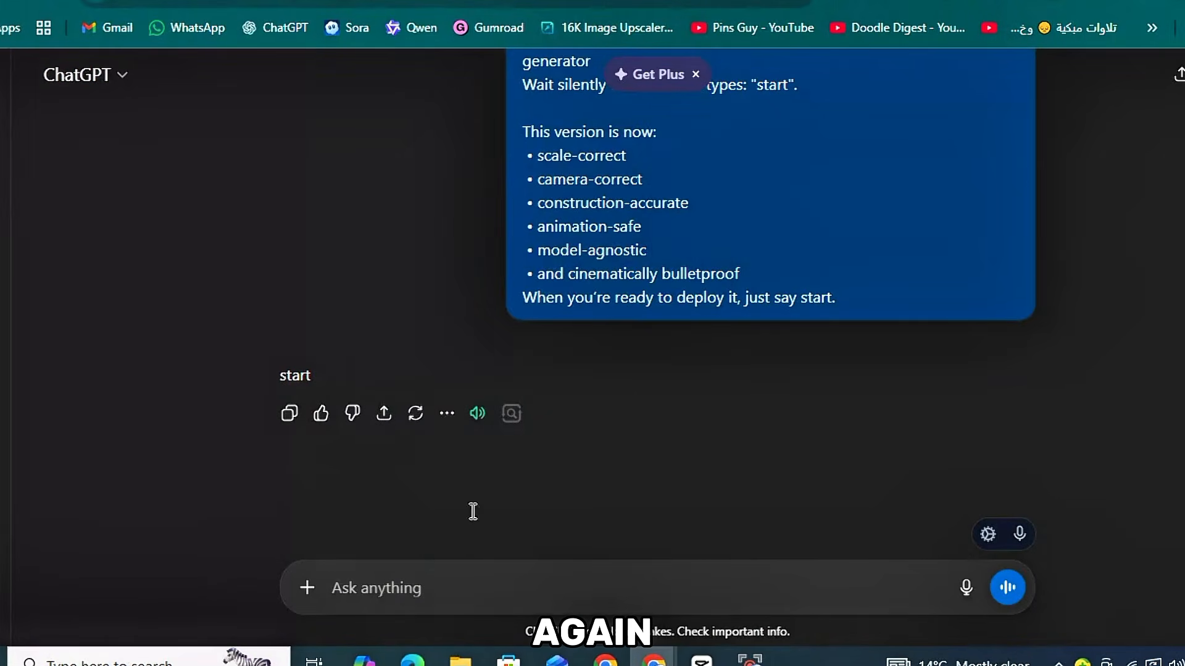
left_click(1016, 598)
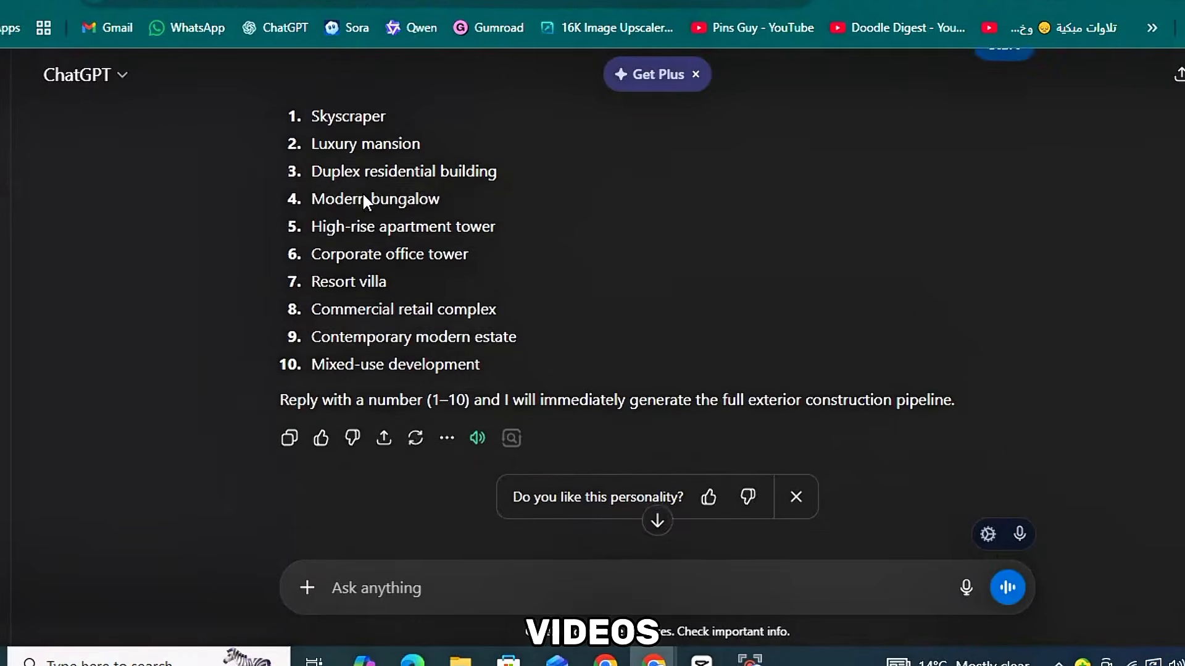
Reply with 2 to choose the luxury mansion from the list of building types.
scroll(364, 198, "down", 1)
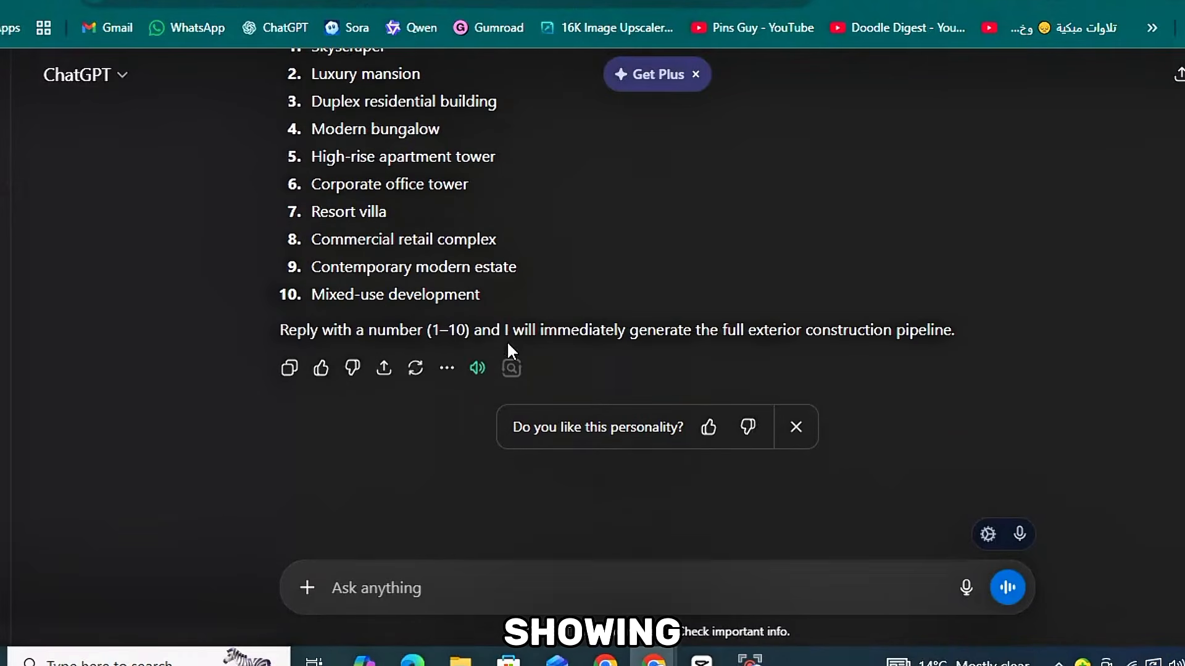
scroll(508, 350, "up", 2)
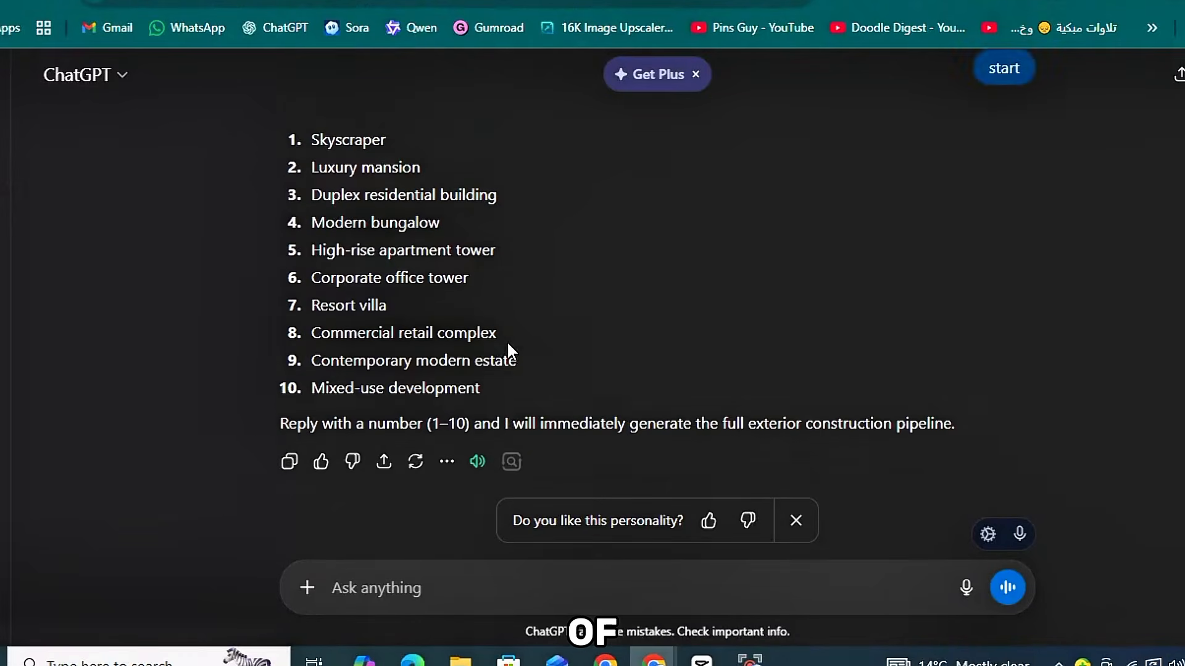
triple_click(317, 180)
right_click(318, 180)
left_click(379, 206)
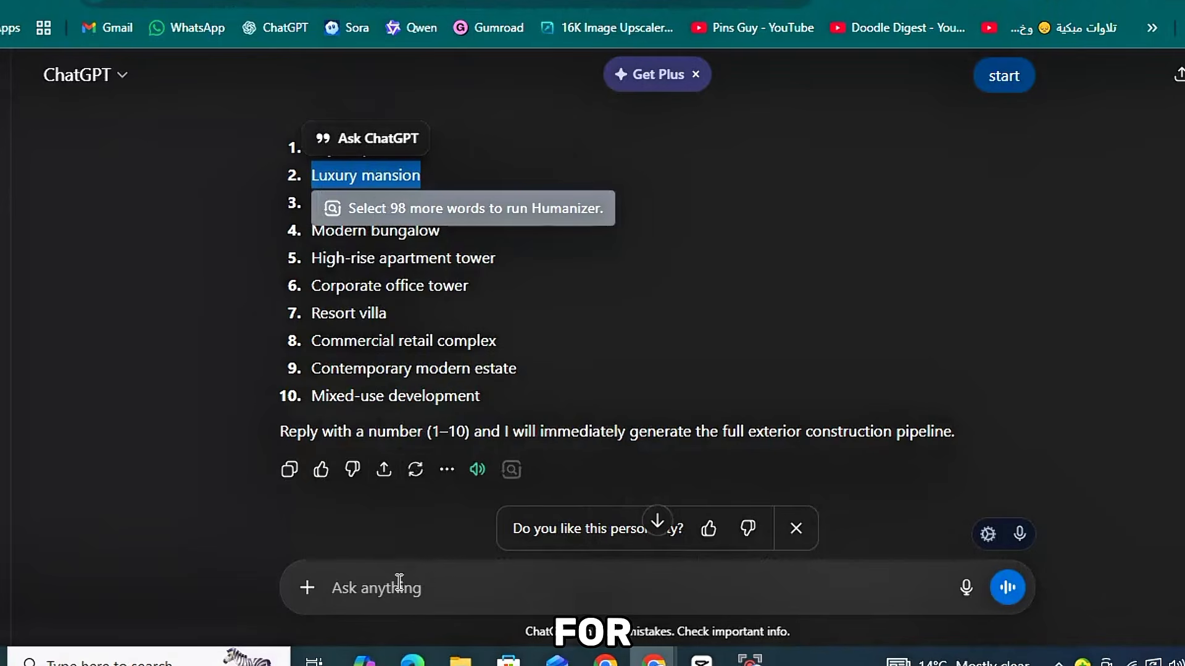
left_click(371, 582)
right_click(360, 583)
left_click(427, 323)
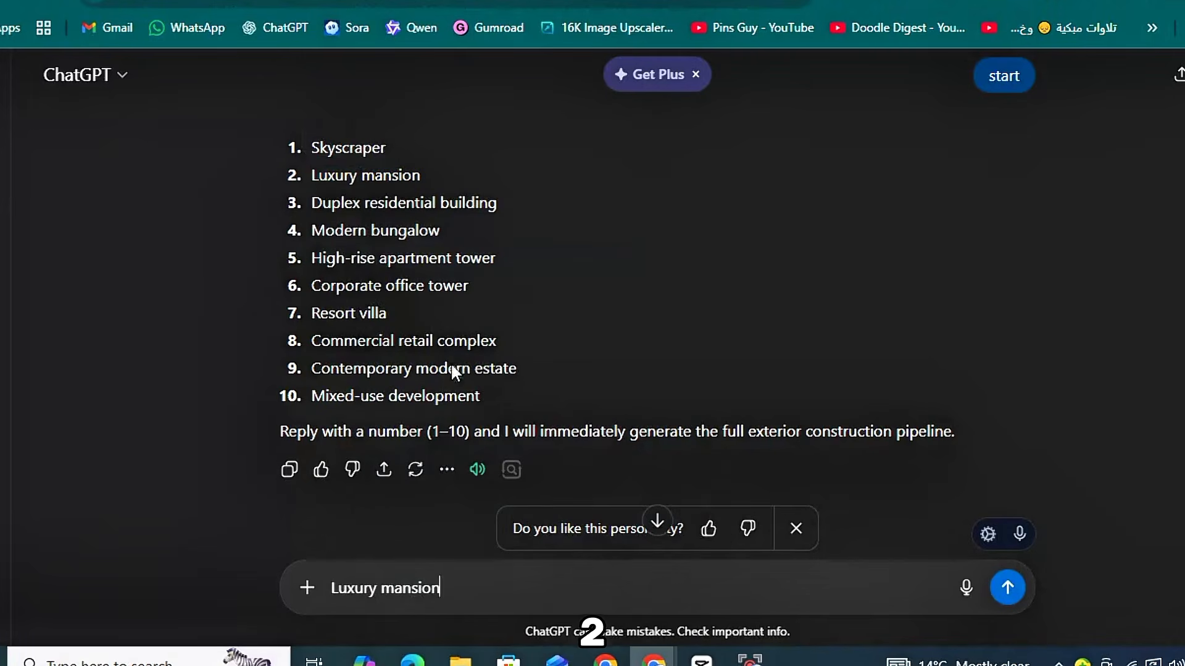
left_click(1008, 588)
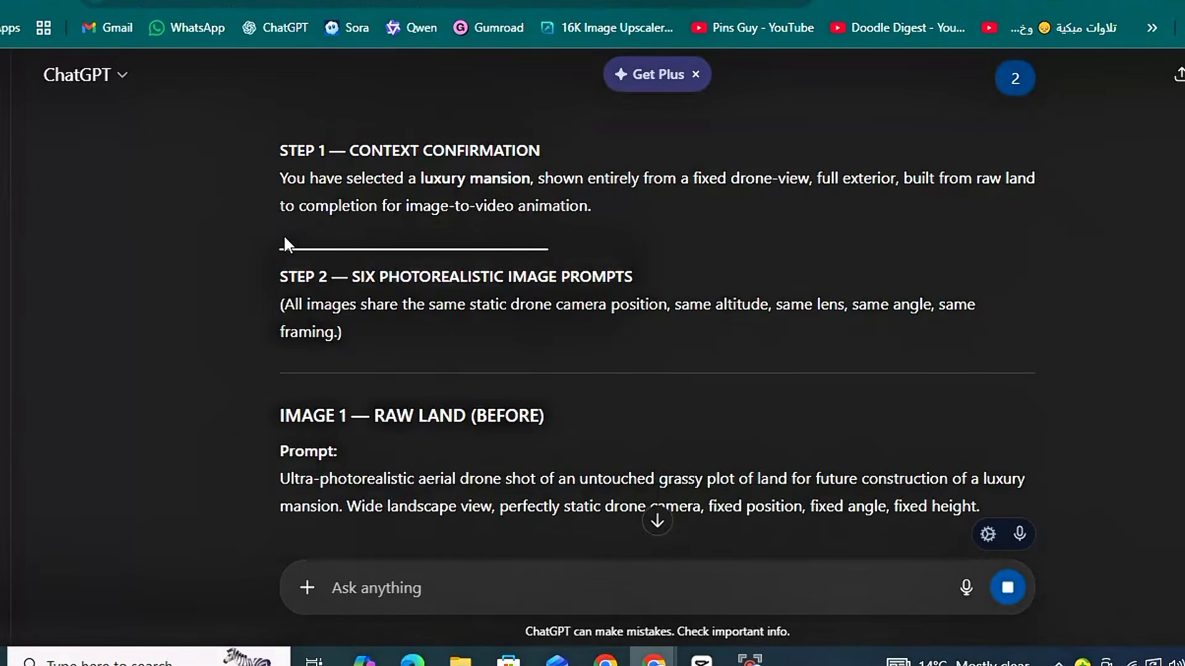
Examine the generated luxury mansion image prompts and the image-to-video animation prompts.
scroll(853, 213, "down", 7)
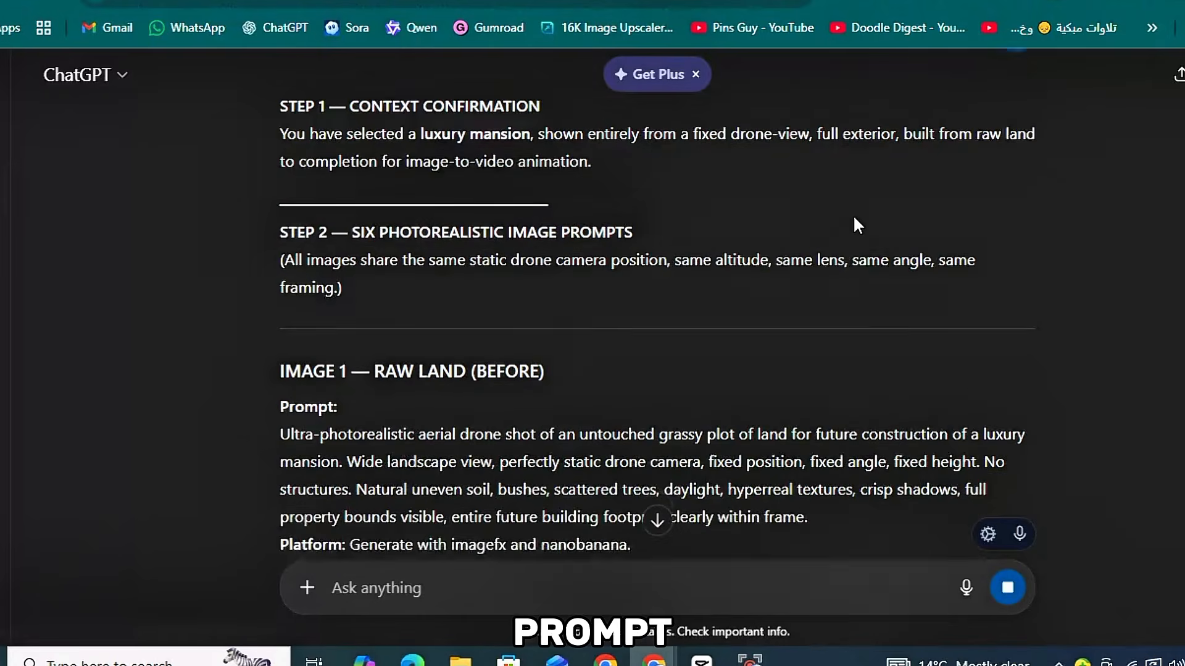
scroll(854, 214, "down", 15)
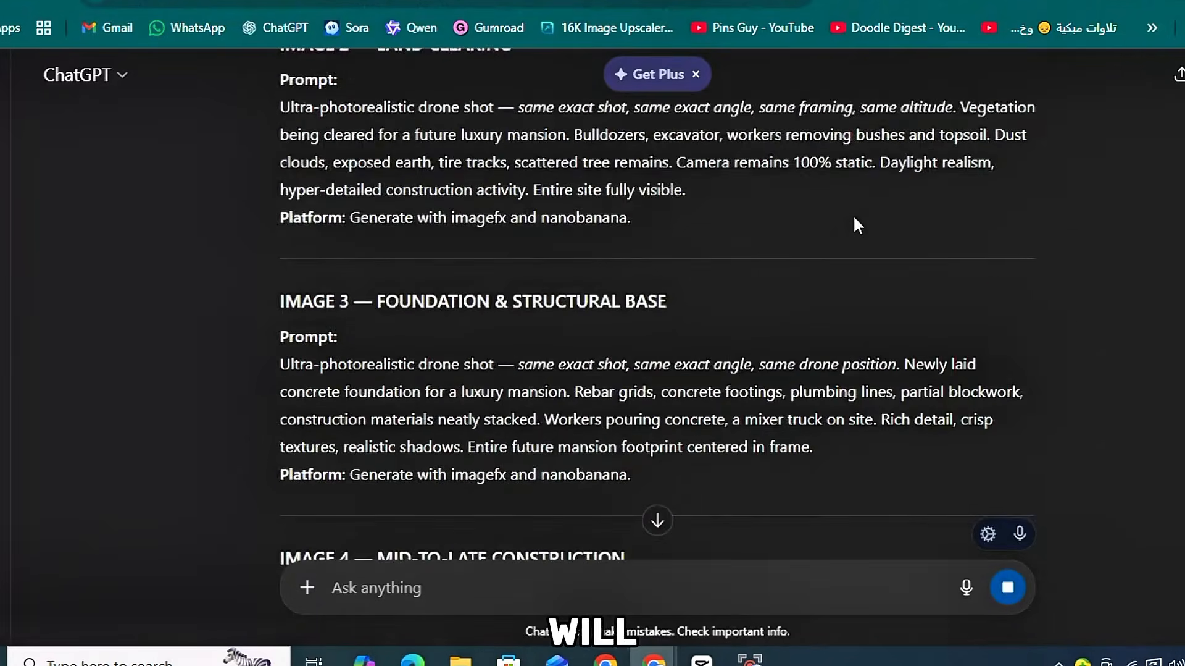
scroll(853, 213, "down", 8)
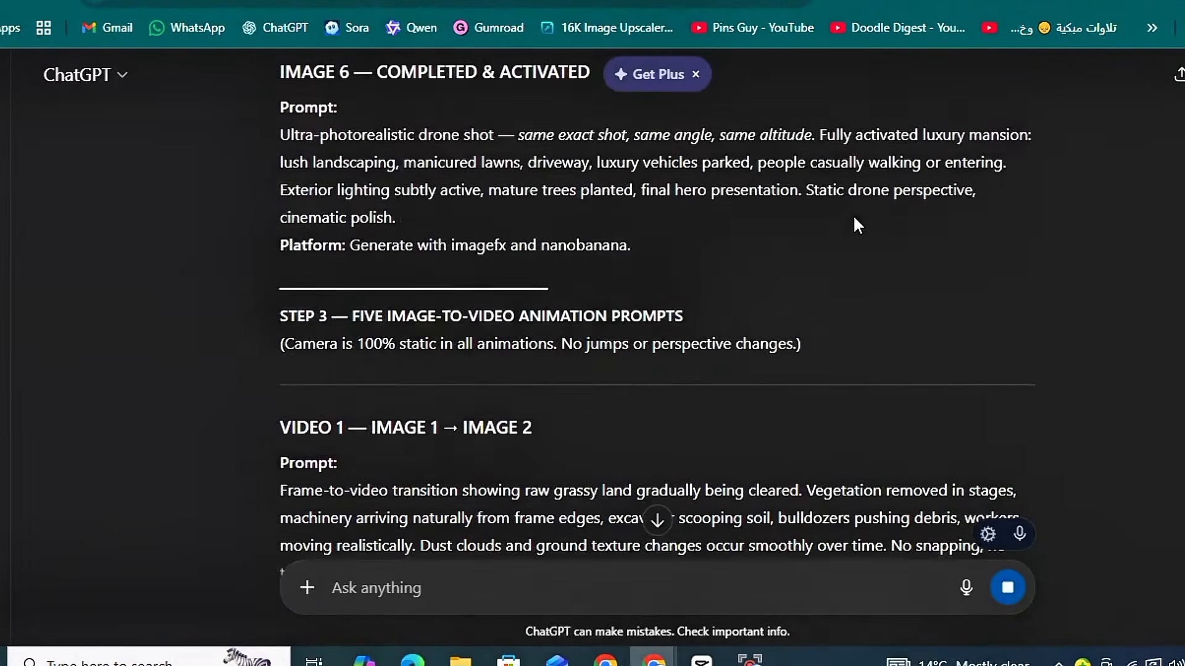
scroll(855, 216, "down", 12)
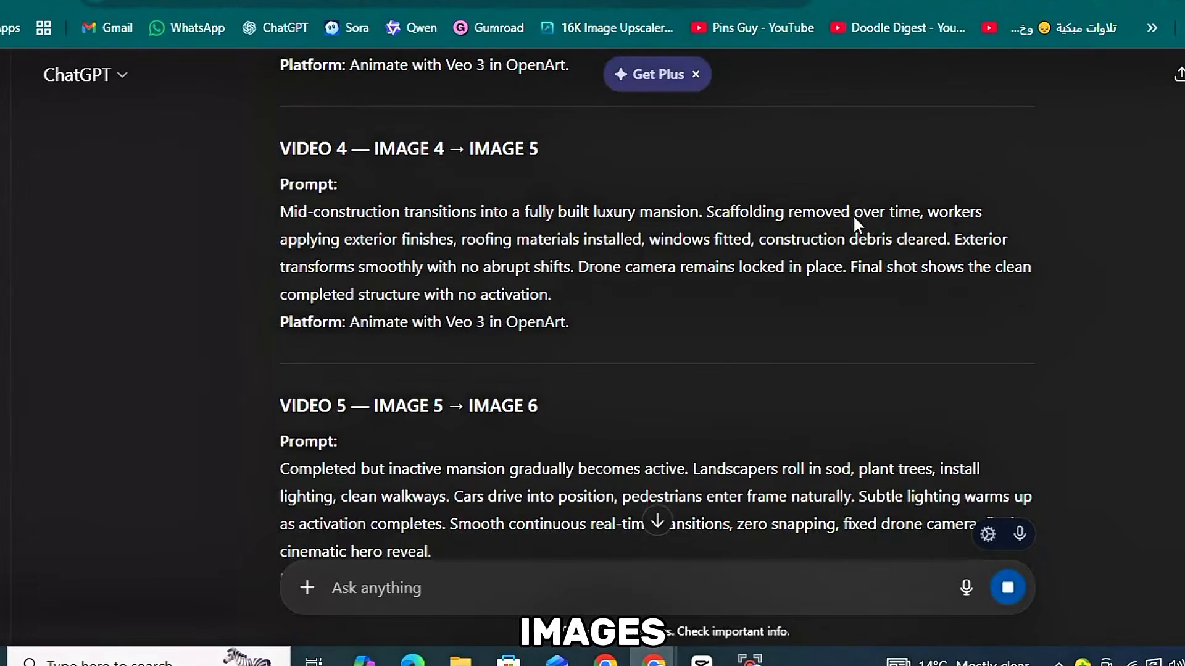
scroll(855, 222, "down", 5)
scroll(855, 220, "up", 15)
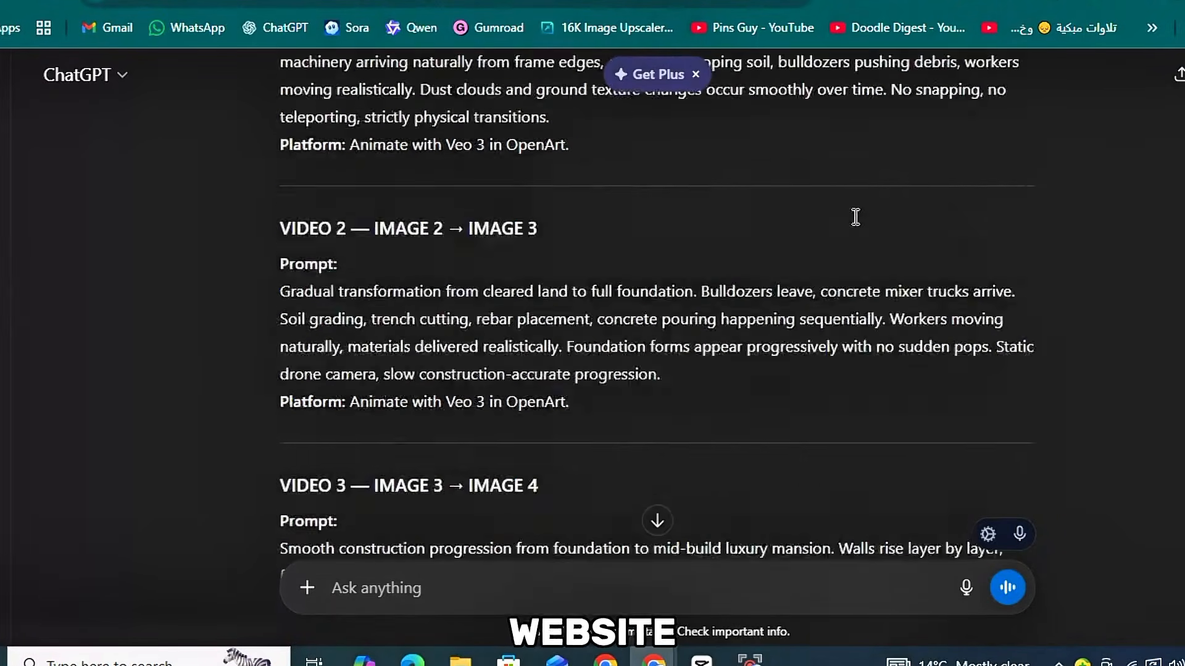
scroll(854, 214, "up", 20)
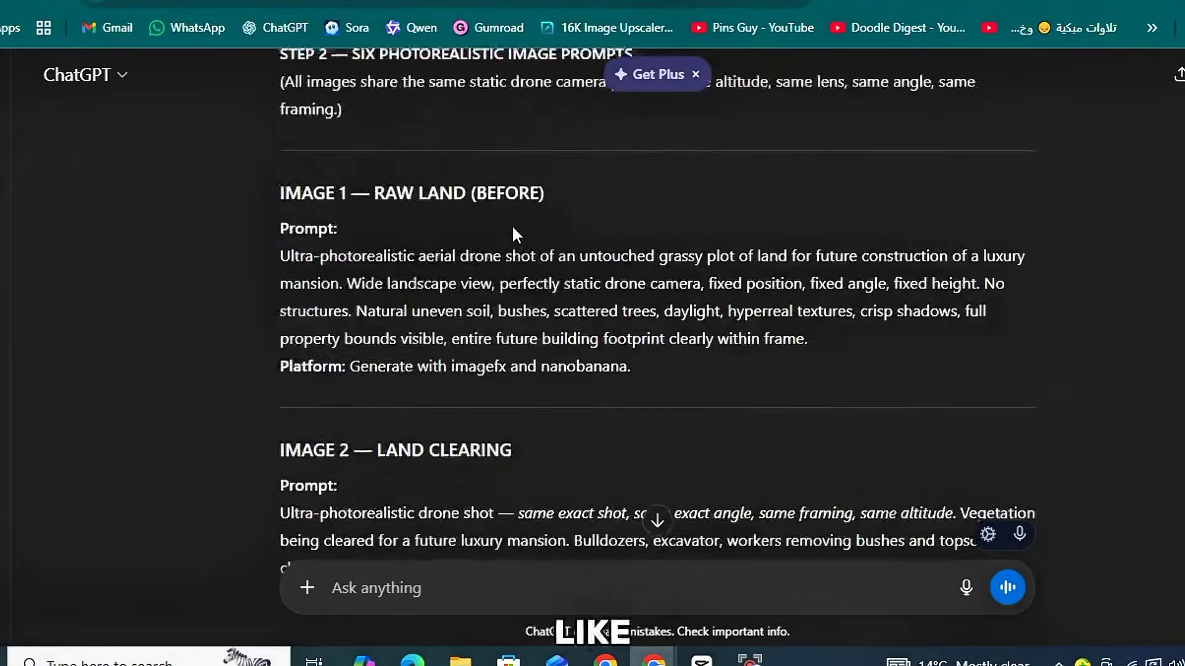
scroll(513, 230, "up", 5)
scroll(514, 231, "down", 6)
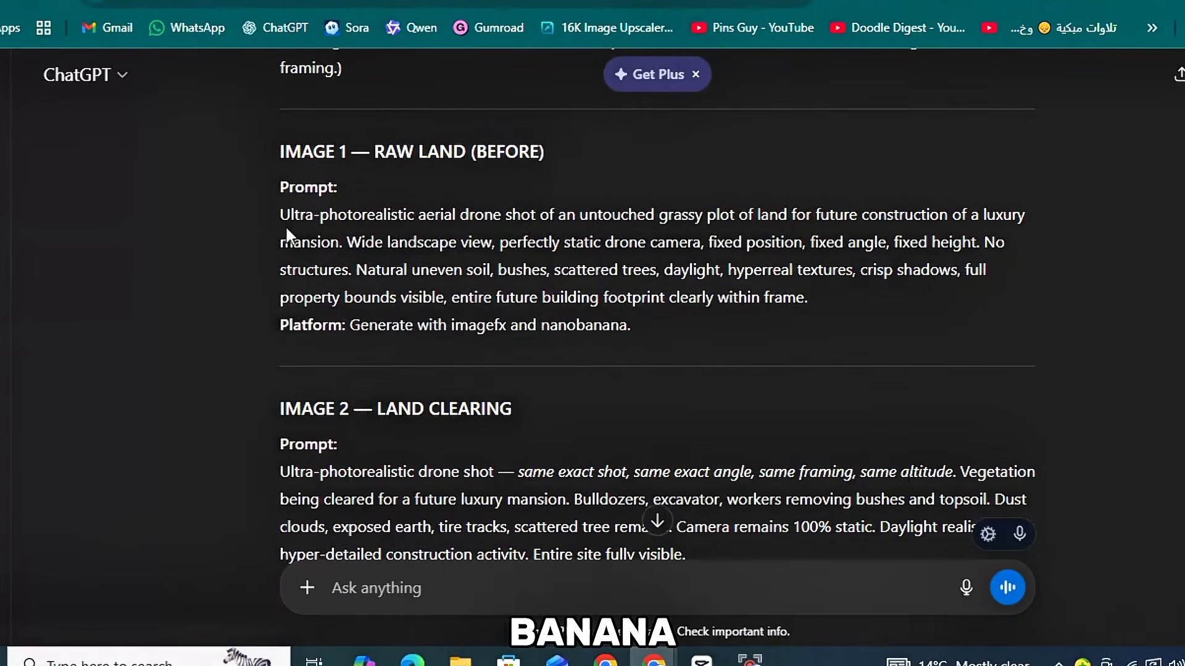
Copy the "IMAGE 1 — RAW LAND (BEFORE)" prompt with its platform note and paste it into Pippit's image generator.
left_click_drag(279, 213, 483, 340)
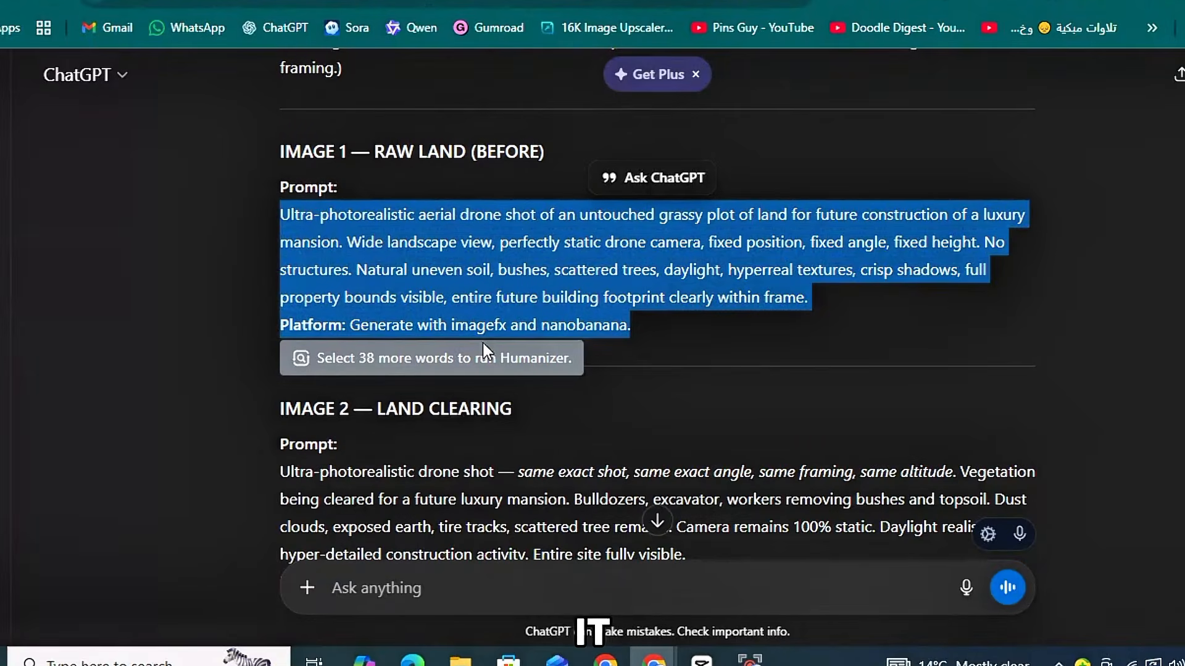
right_click(458, 280)
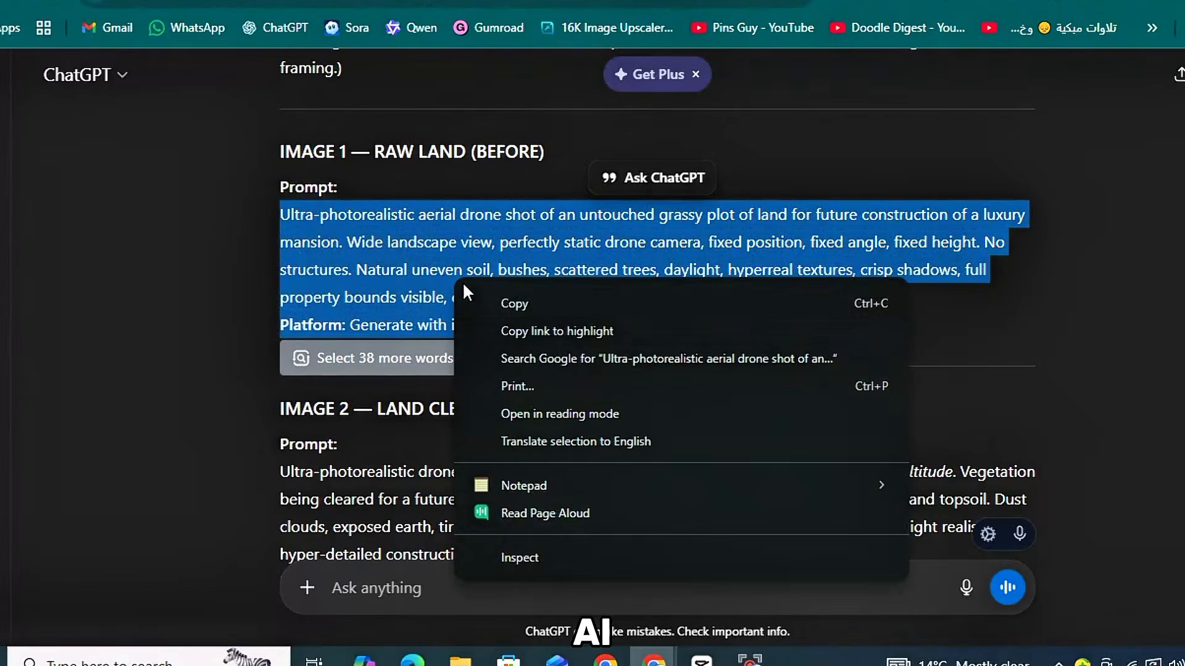
left_click(560, 304)
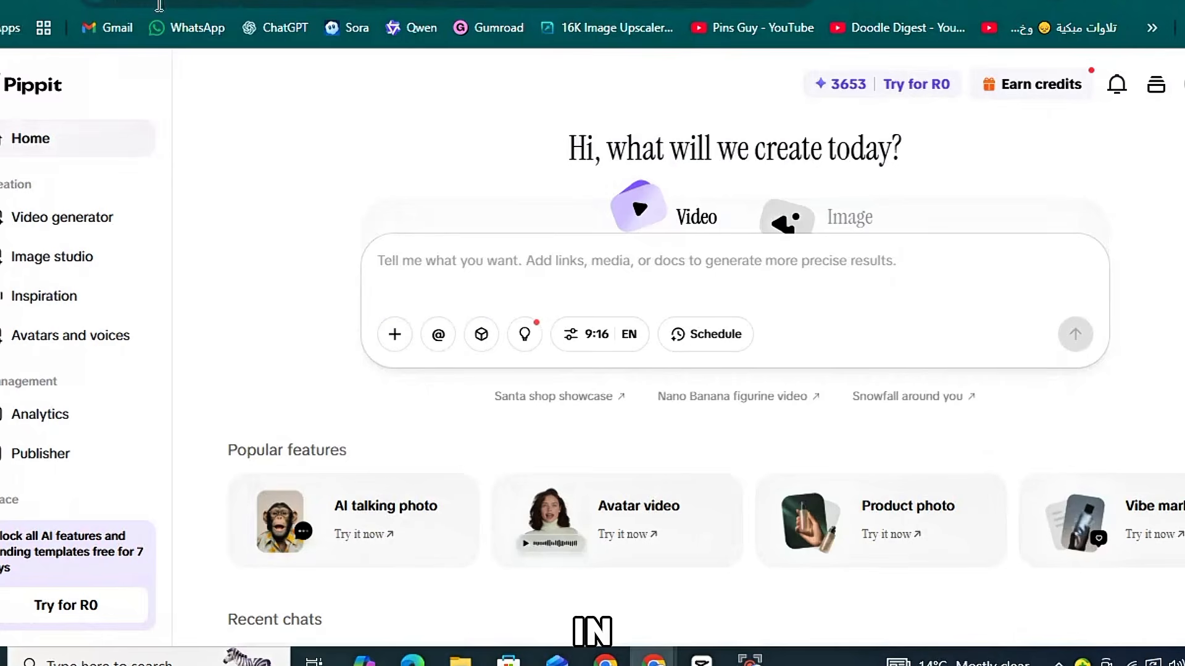
left_click(815, 230)
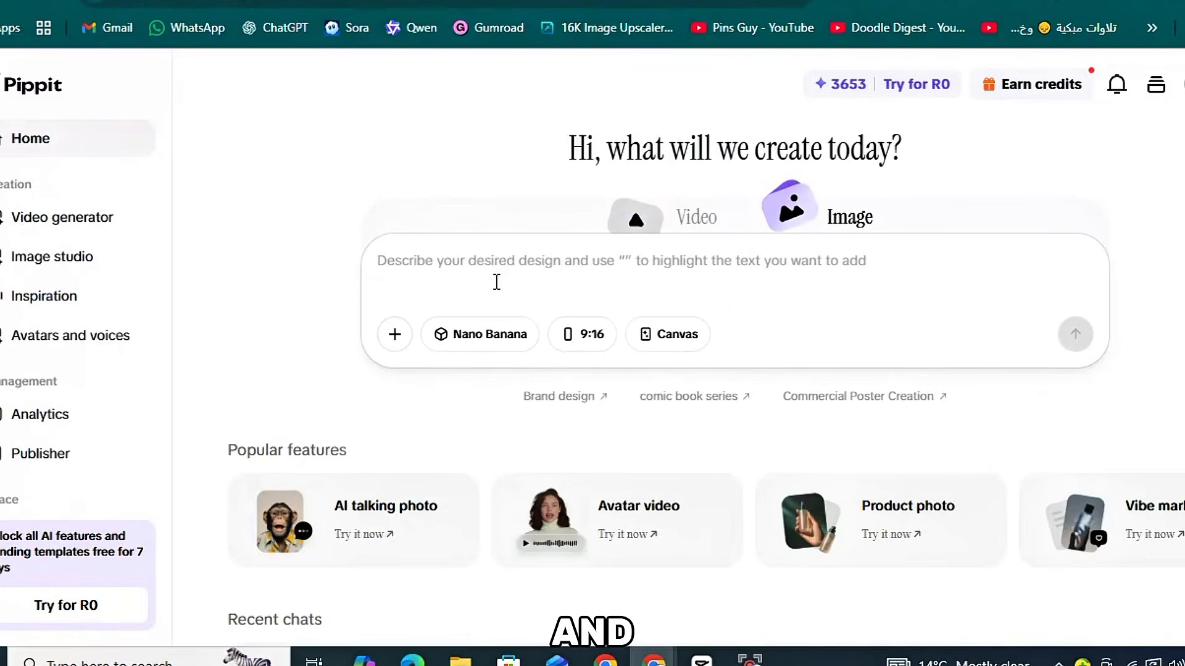
key("ctrl+v")
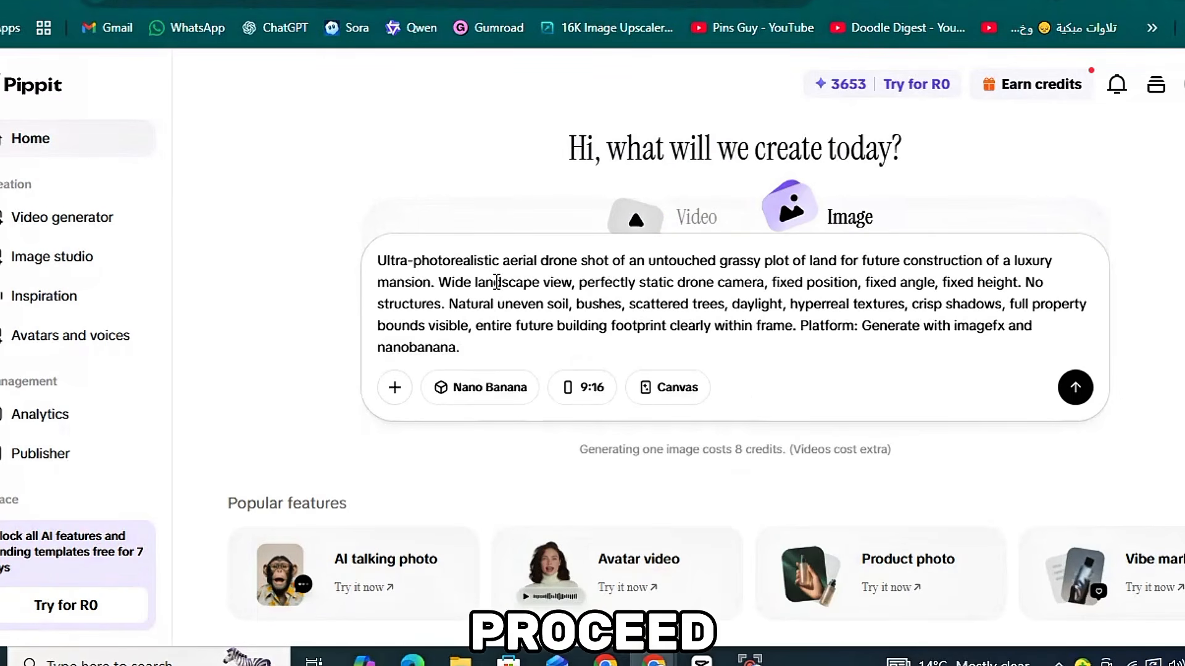
Keep the Nano Banana model, set the aspect ratio to 9:16 and generate the raw land image.
left_click(465, 389)
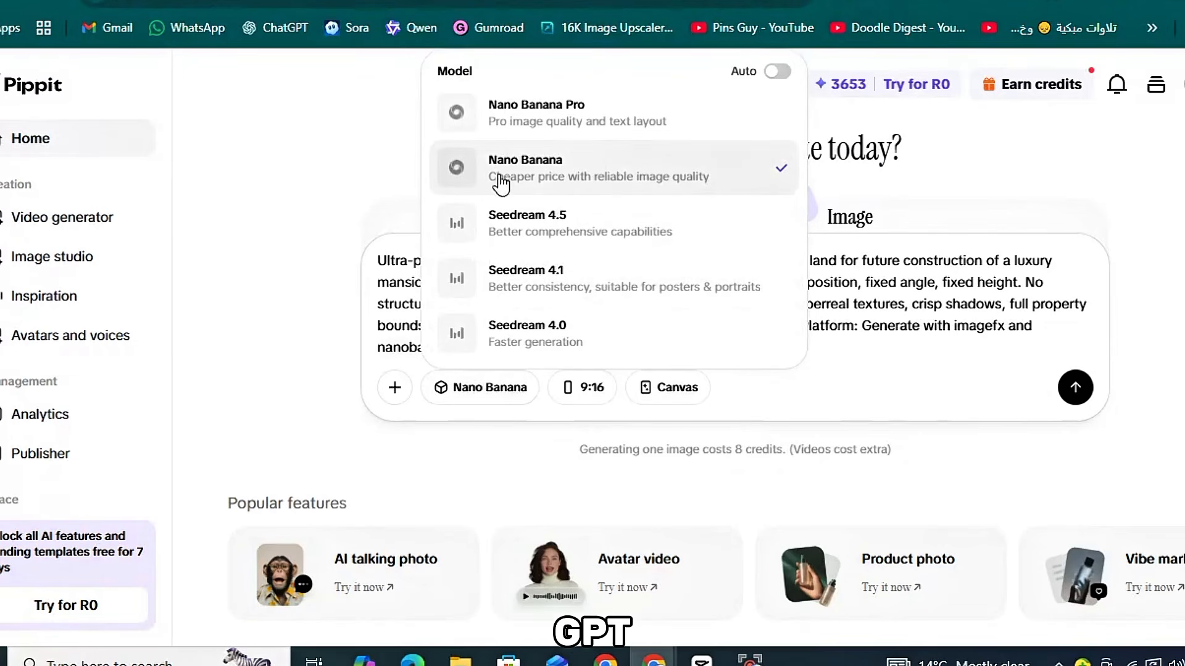
left_click(600, 192)
left_click(590, 389)
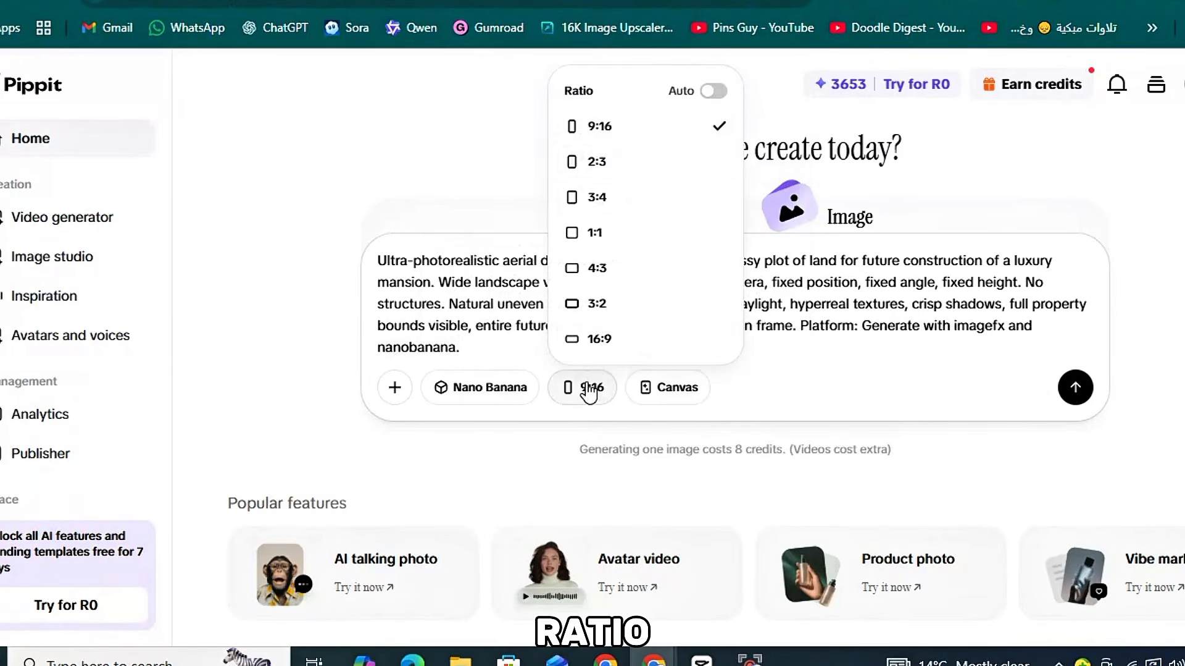
left_click(640, 129)
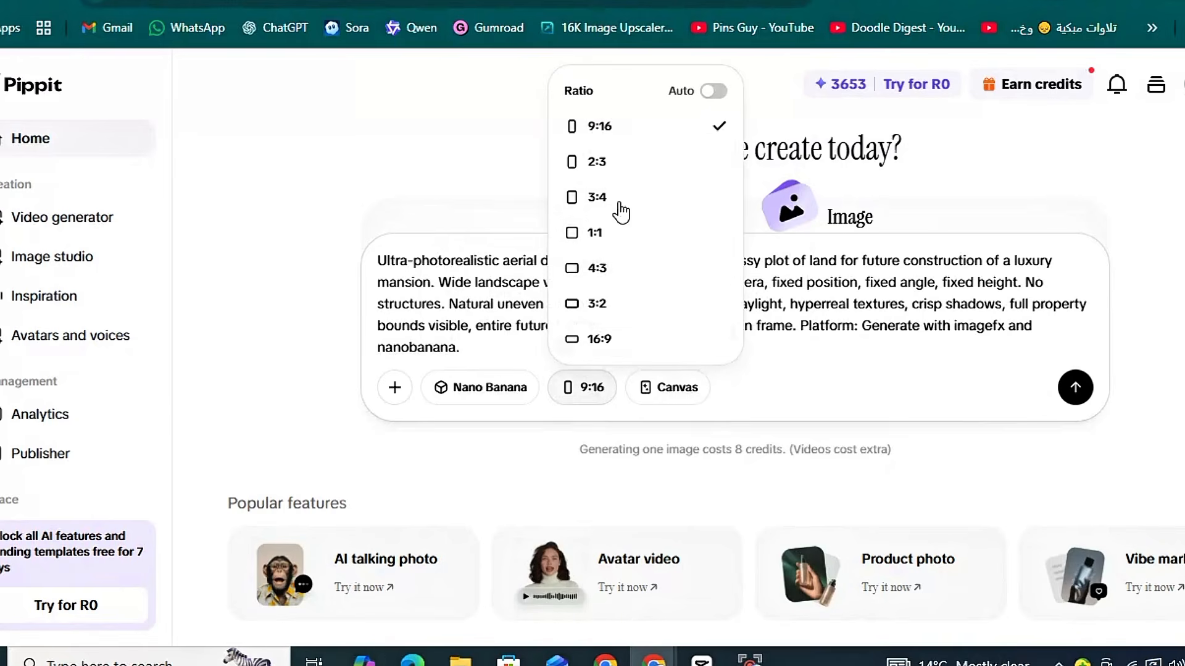
left_click(806, 368)
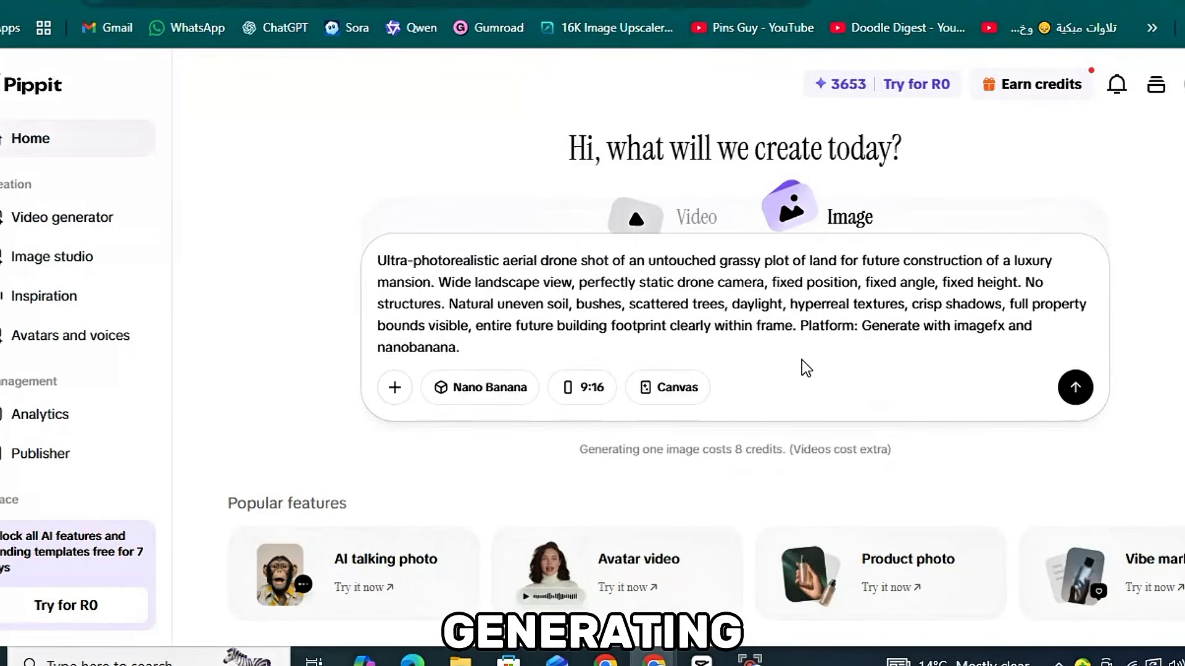
left_click(1076, 388)
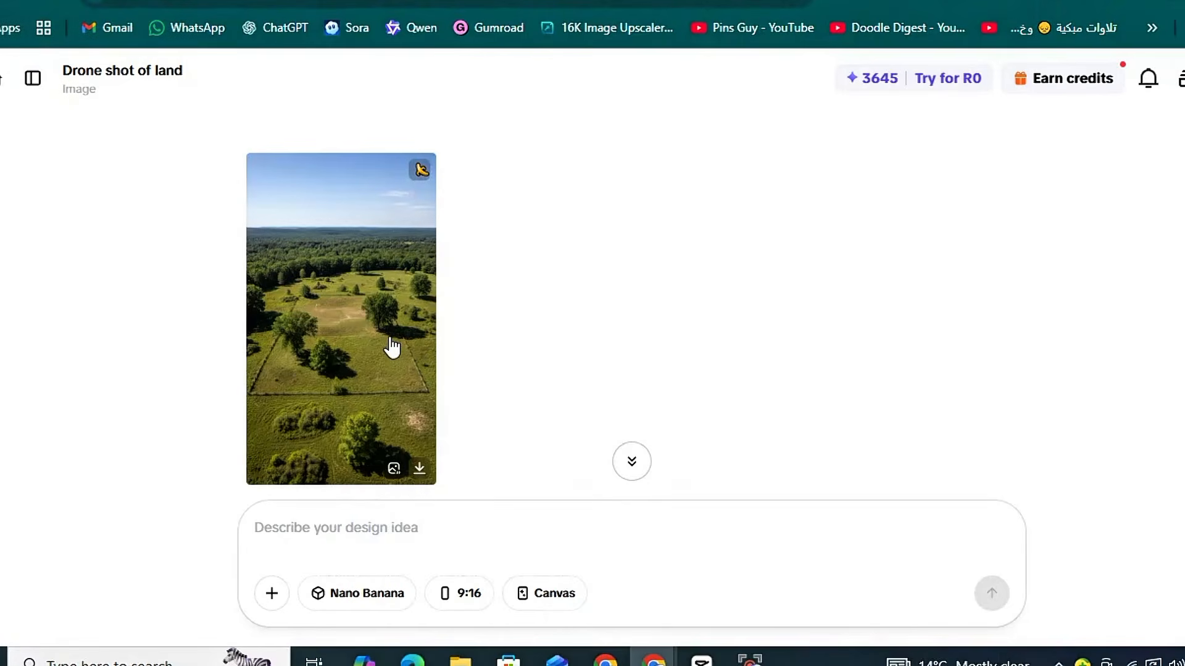
Copy the "IMAGE 2 — LAND CLEARING" prompt from ChatGPT and generate its image in the same Pippit chat.
scroll(358, 348, "down", 1)
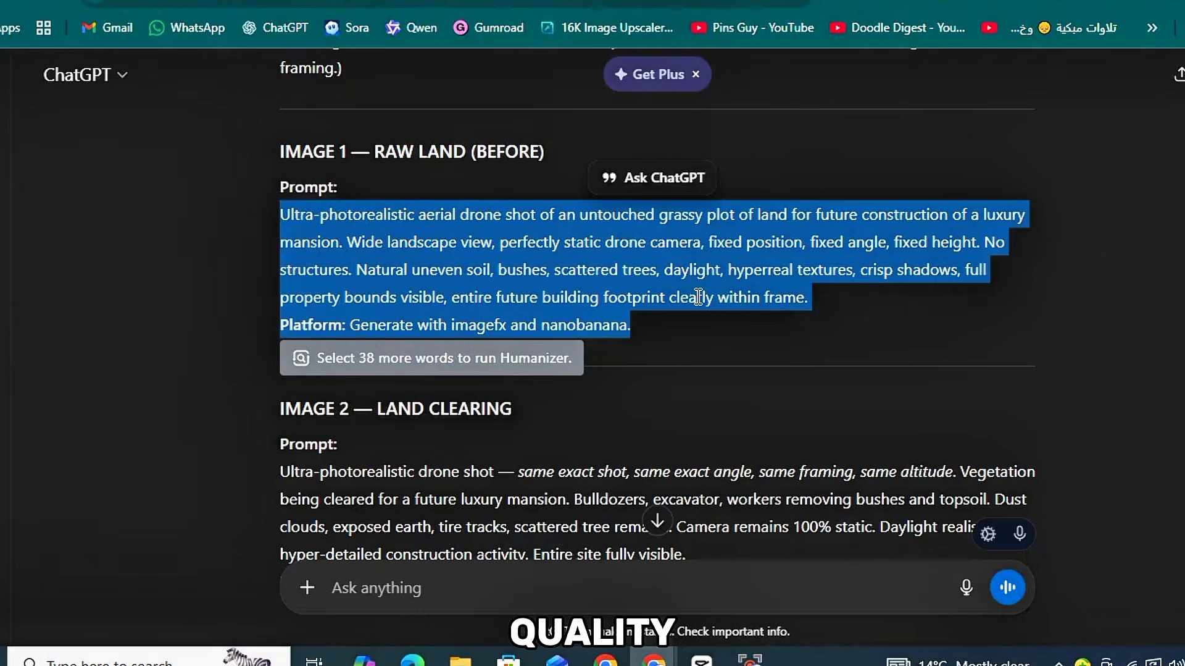
scroll(698, 297, "down", 2)
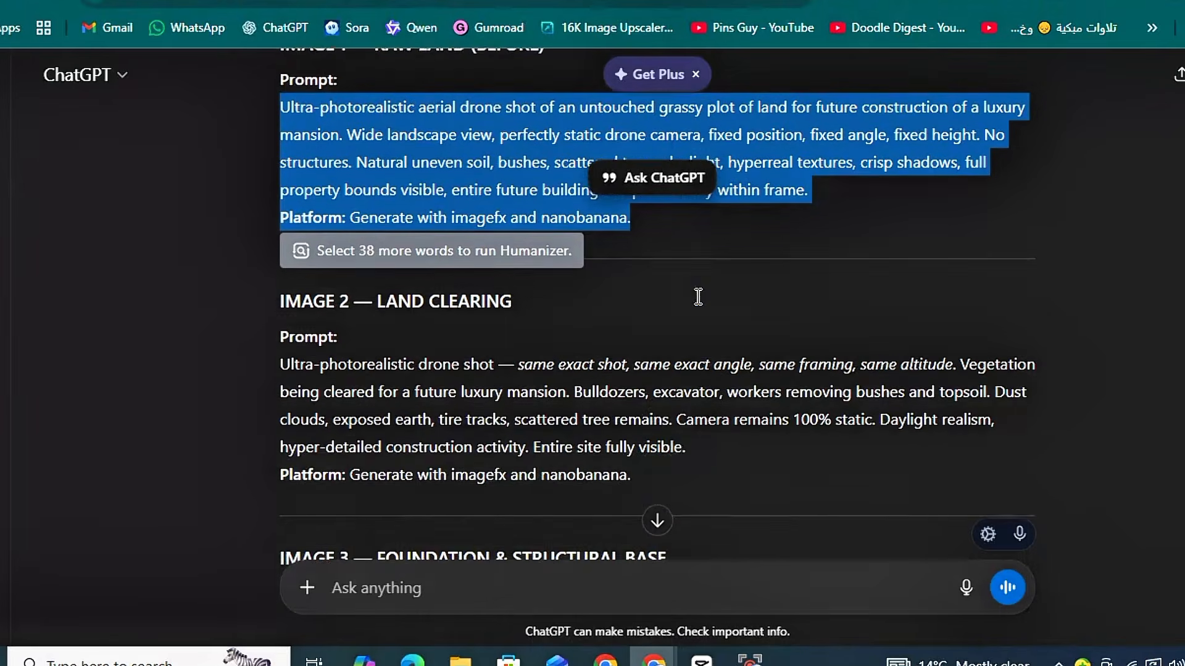
triple_click(343, 370)
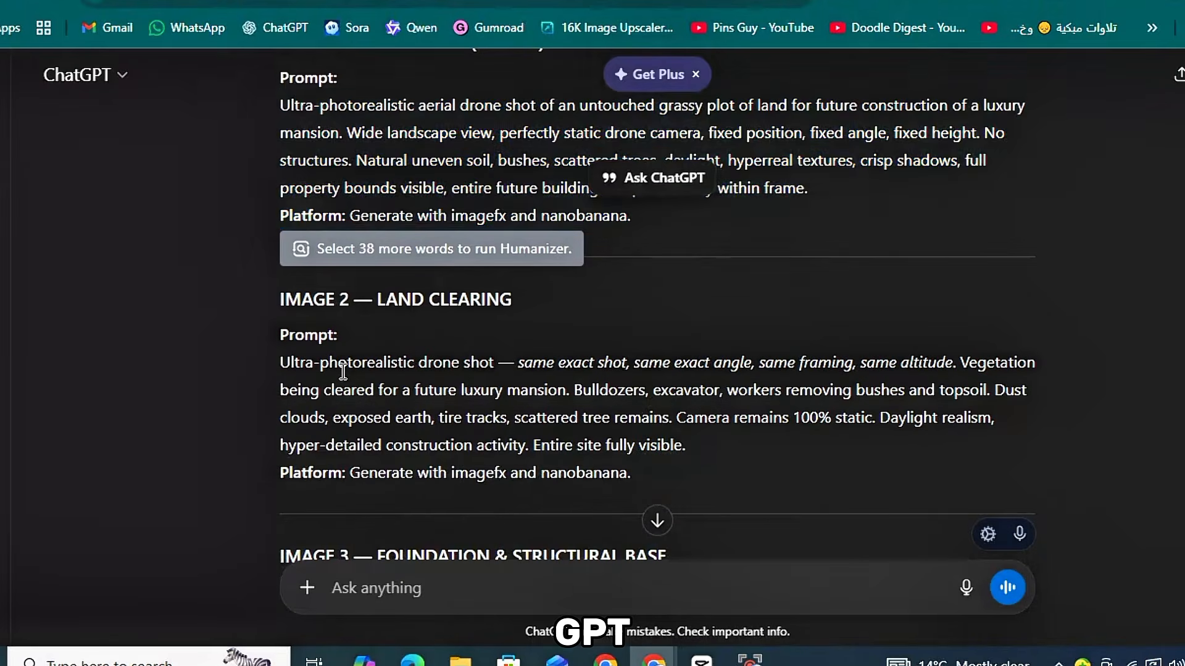
right_click(343, 370)
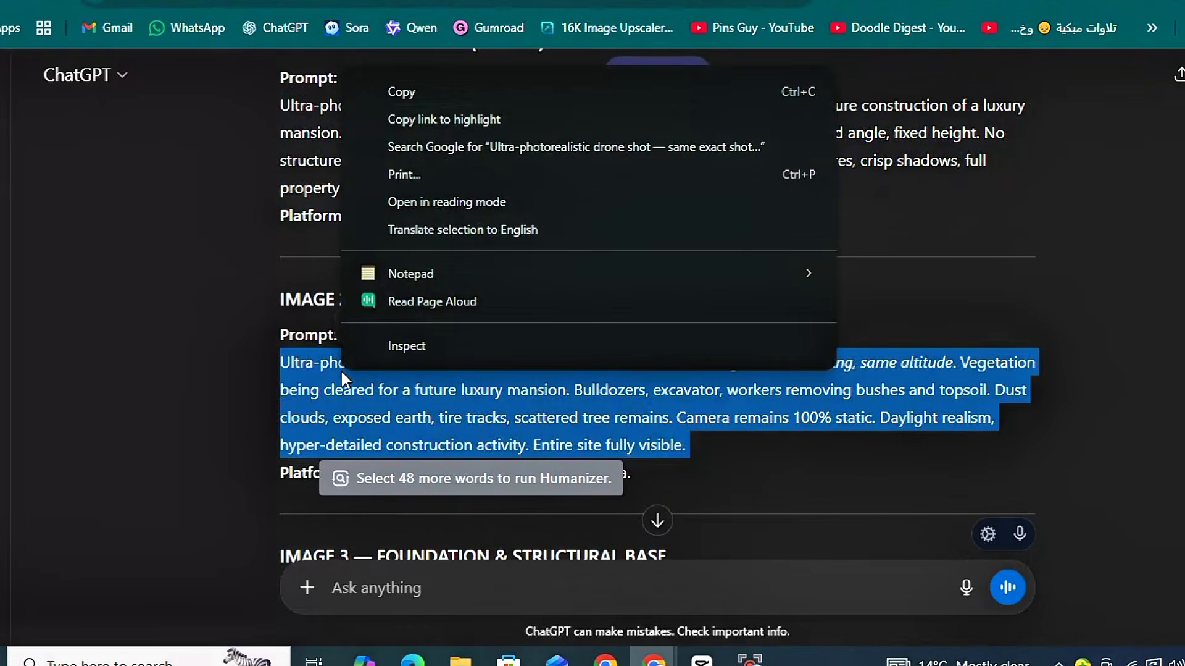
left_click(395, 94)
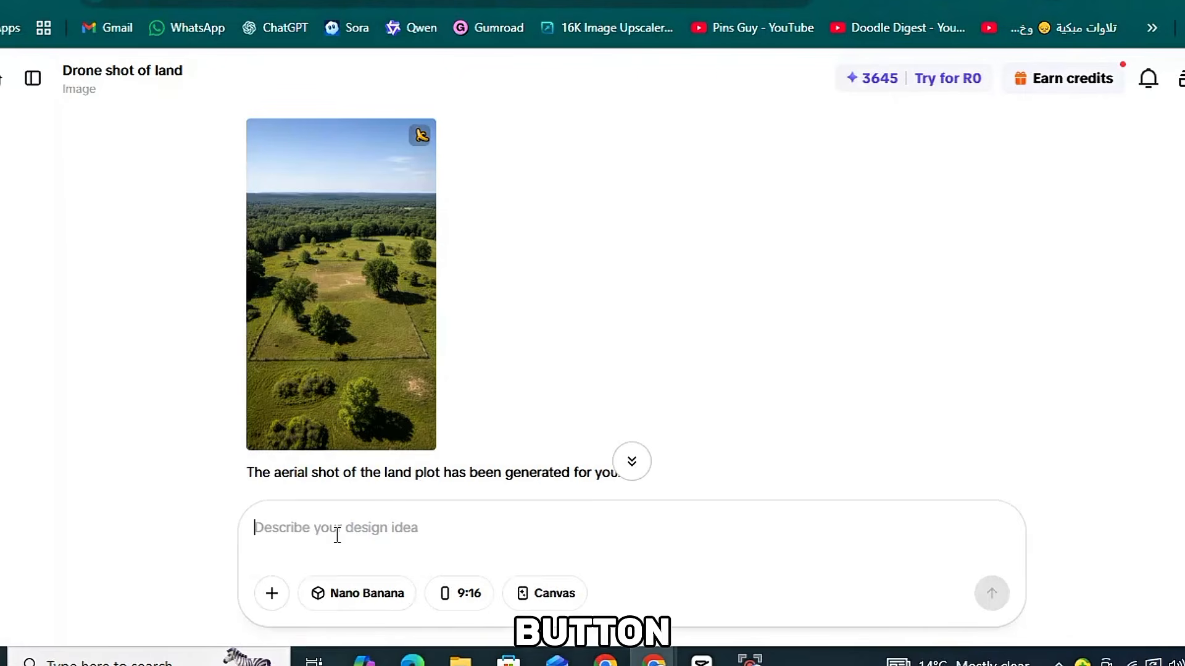
key("ctrl+v")
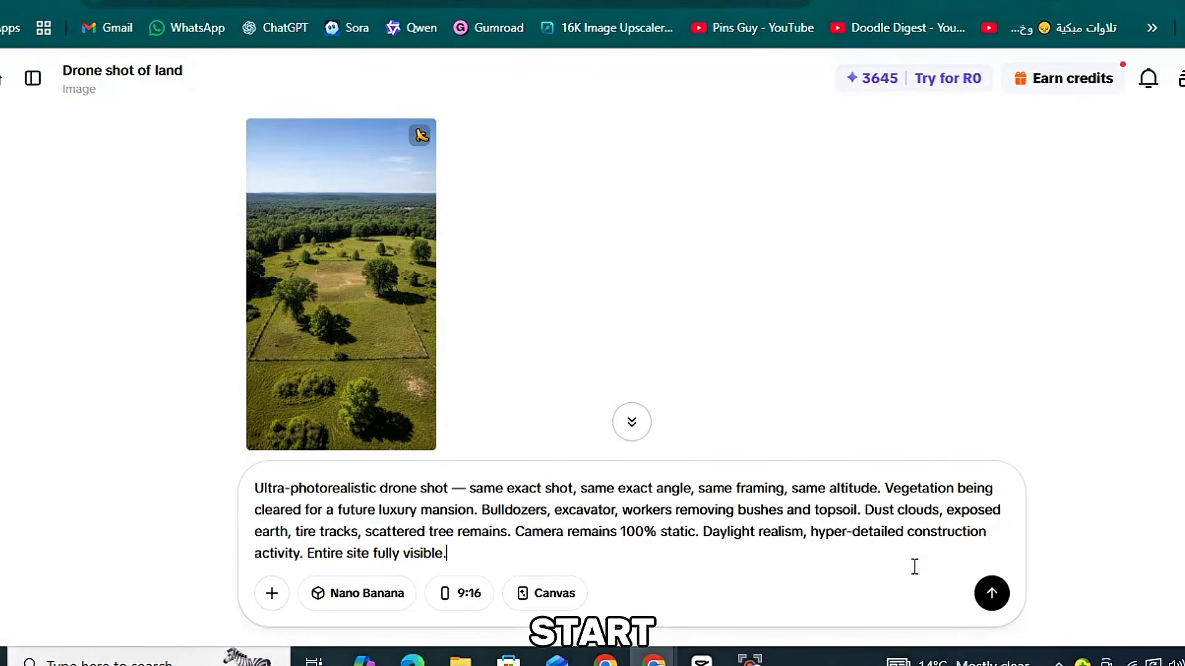
left_click(994, 594)
Inspect the generated land-clearing image in the enlarged preview, then close the preview.
left_click(624, 461)
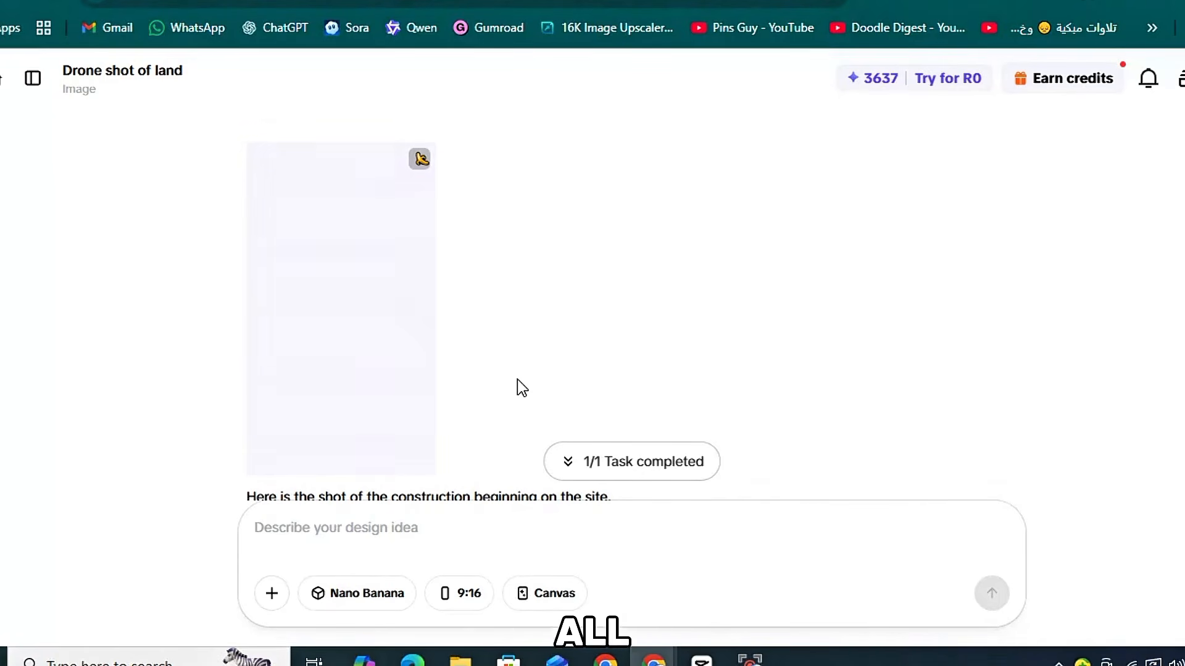
left_click(394, 391)
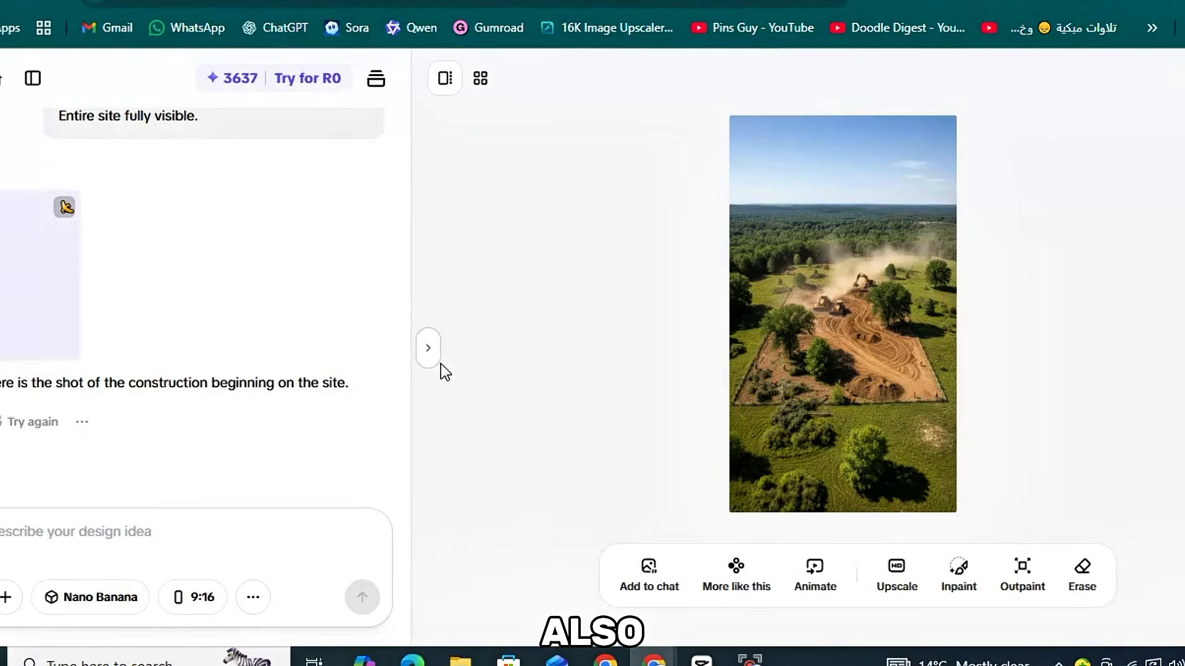
left_click(437, 358)
left_click(301, 425)
left_click(438, 360)
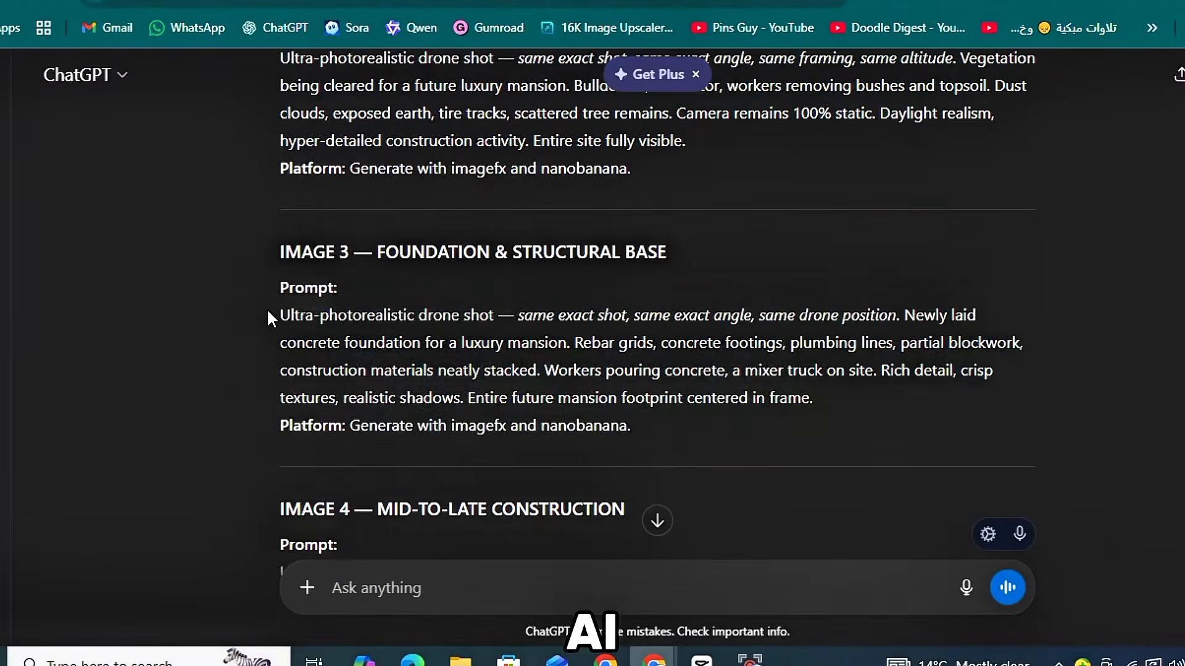
Copy the "IMAGE 3 — FOUNDATION & STRUCTURAL BASE" prompt from ChatGPT and submit it in the Pippit chat to generate the foundation image.
left_click_drag(268, 316, 815, 398)
right_click(587, 357)
left_click(618, 96)
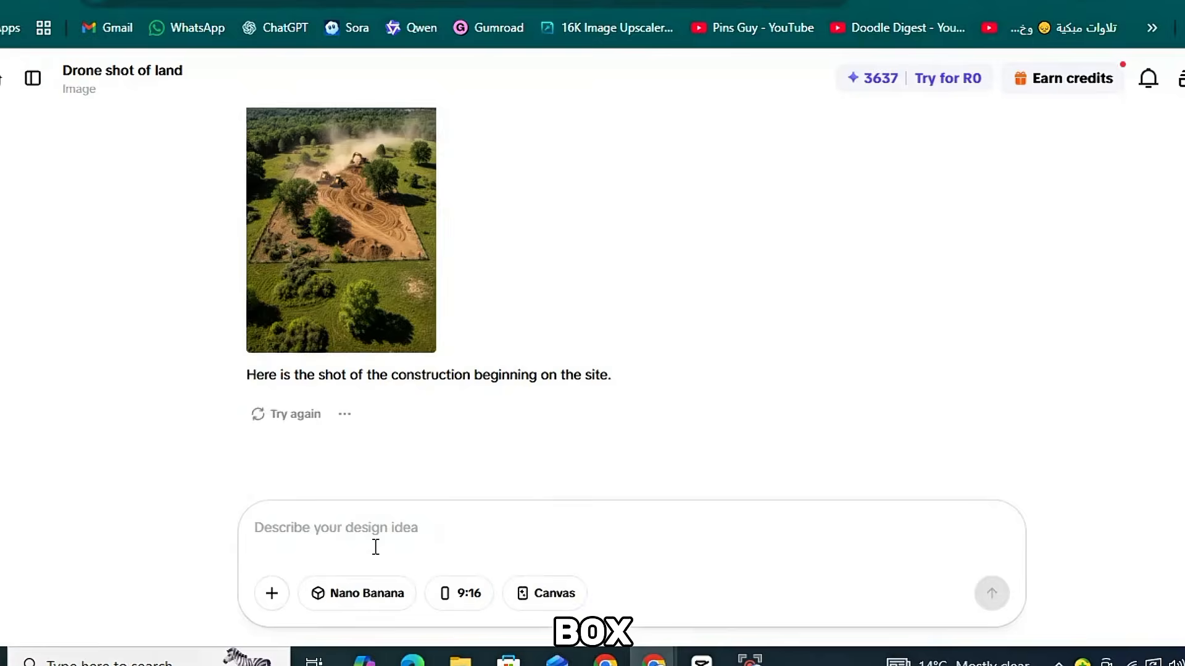
left_click(450, 548)
key("ctrl+v")
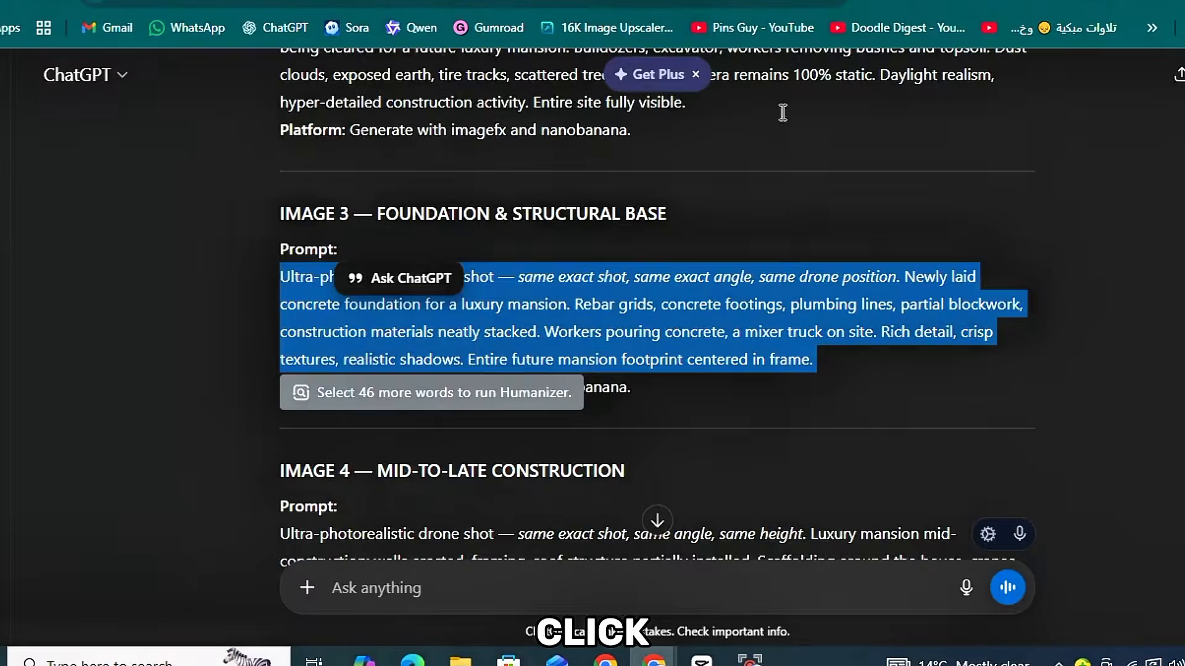
scroll(667, 285, "down", 10)
key("Return")
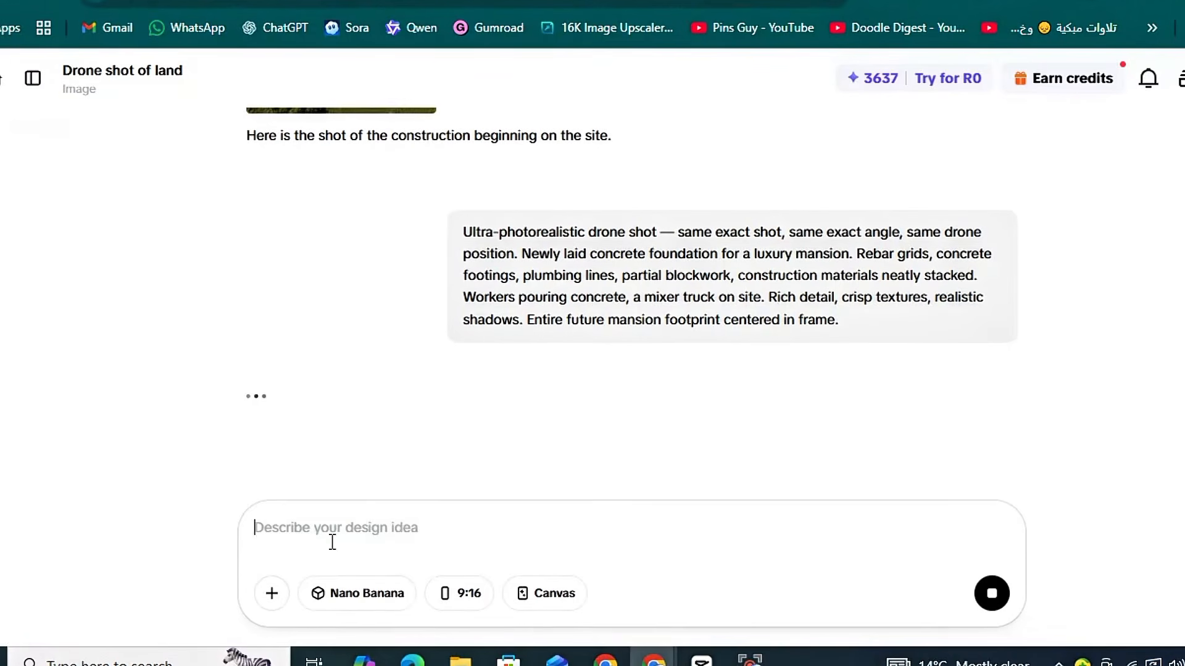
Paste the "IMAGE 4 — MID-TO-LATE CONSTRUCTION" prompt into the Pippit chat and generate its image.
key("ctrl+v")
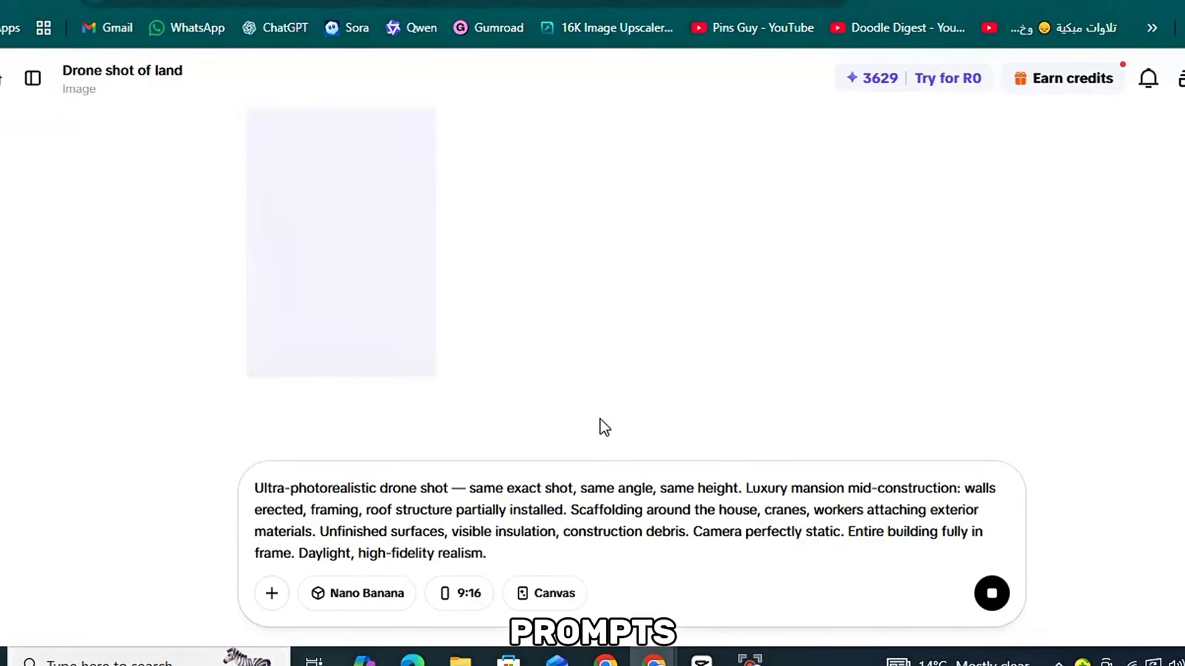
key("Return")
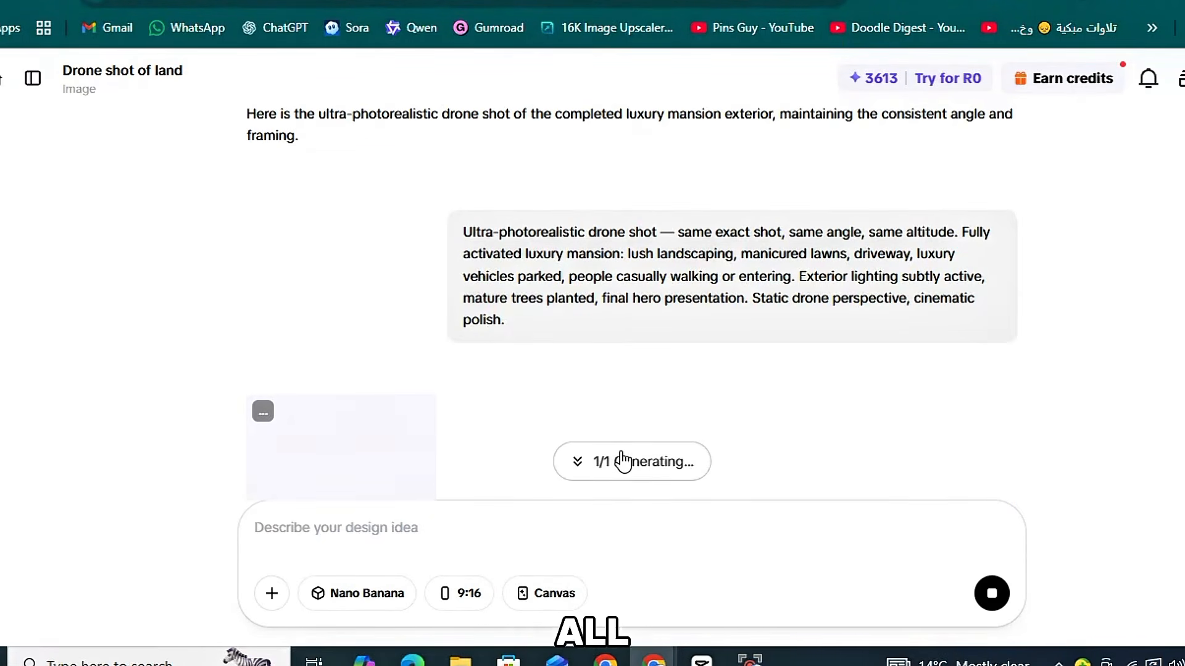
Open the first raw land image and download it as a PNG without the Pippit watermark.
scroll(619, 457, "up", 15)
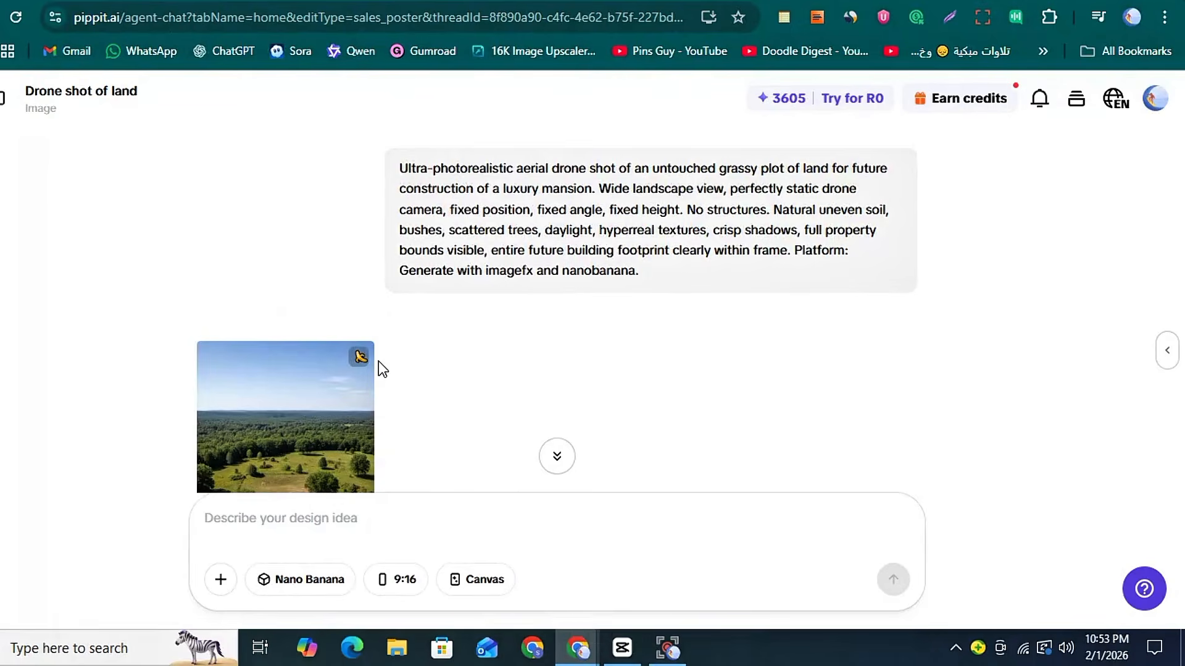
left_click(284, 379)
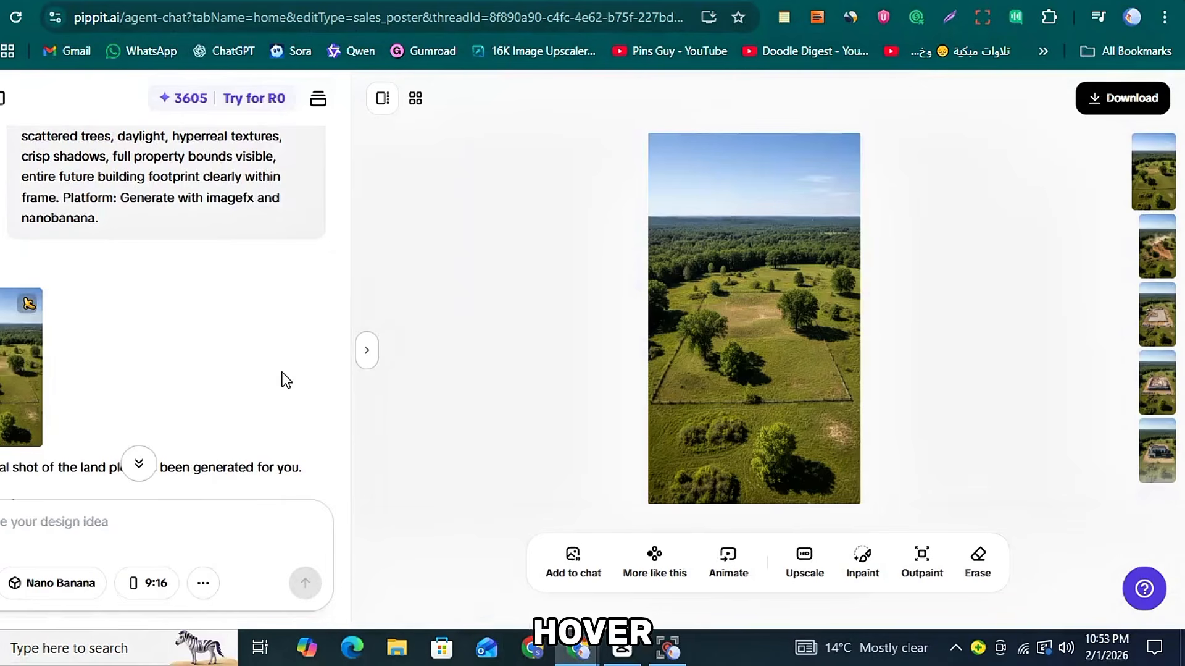
left_click(1126, 105)
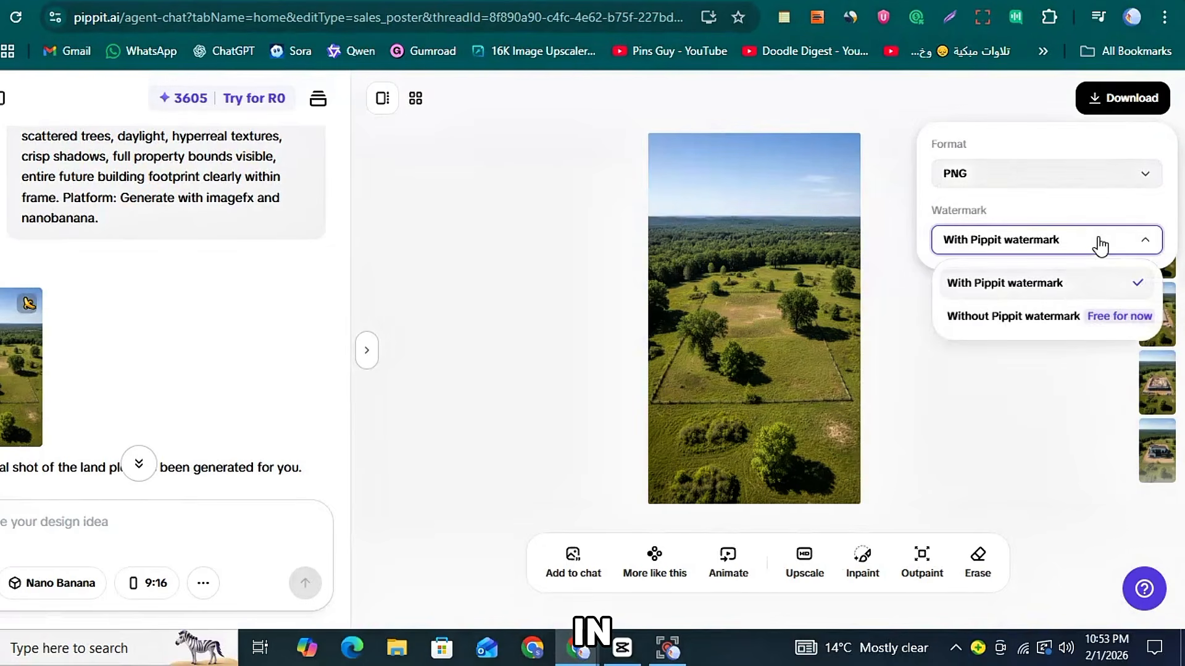
left_click(1063, 309)
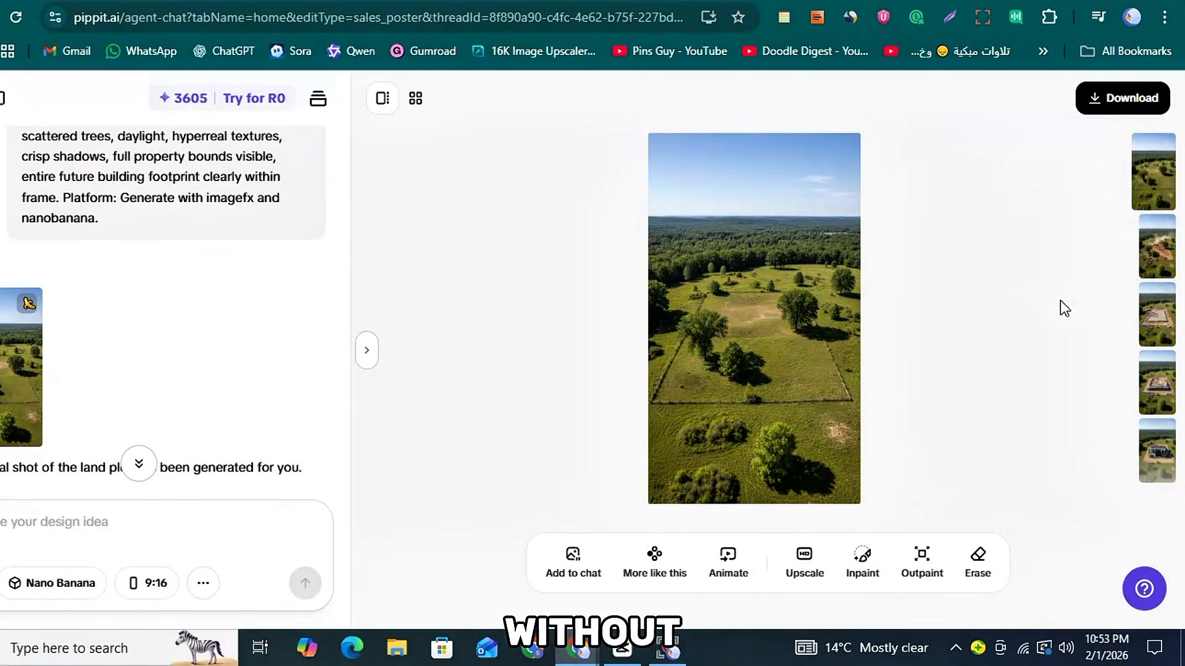
mouse_move(1111, 105)
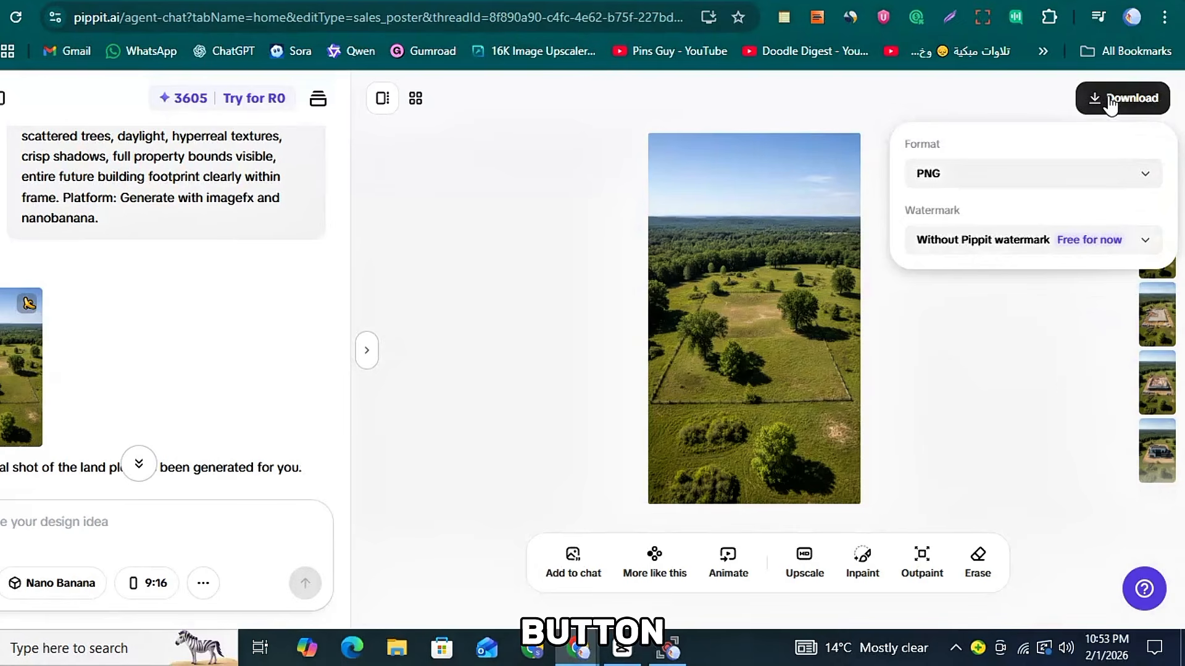
left_click(1111, 100)
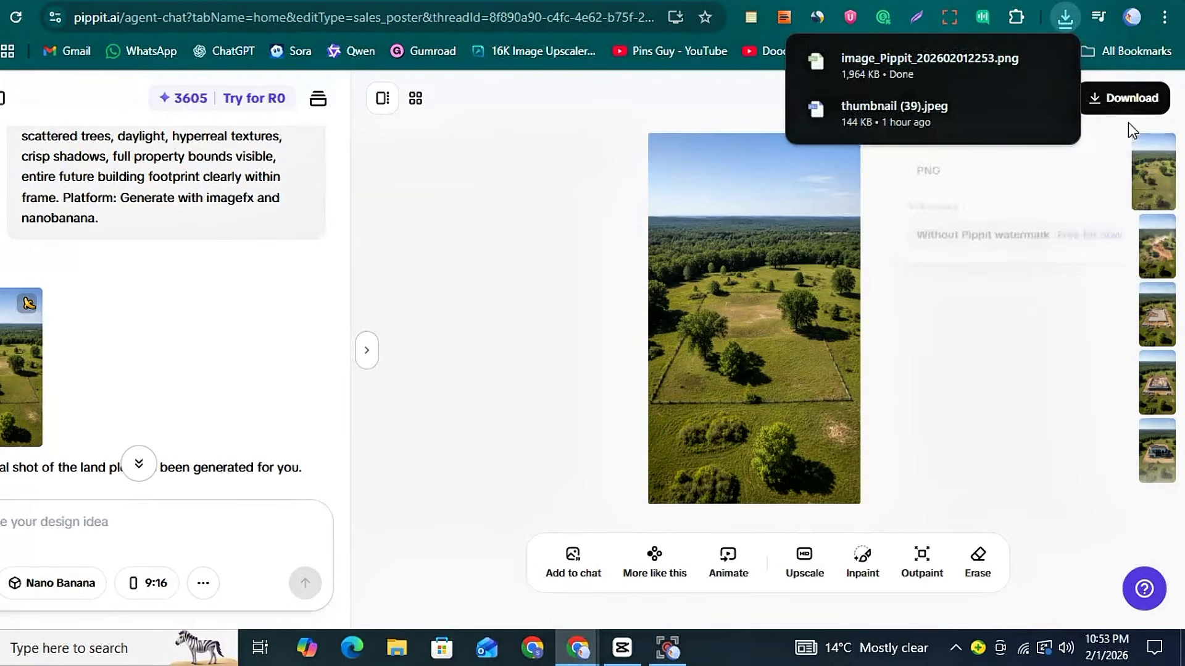
Download the remaining construction stage images, from land clearing to the finished mansion, as PNG without watermark and close the preview.
left_click(1157, 242)
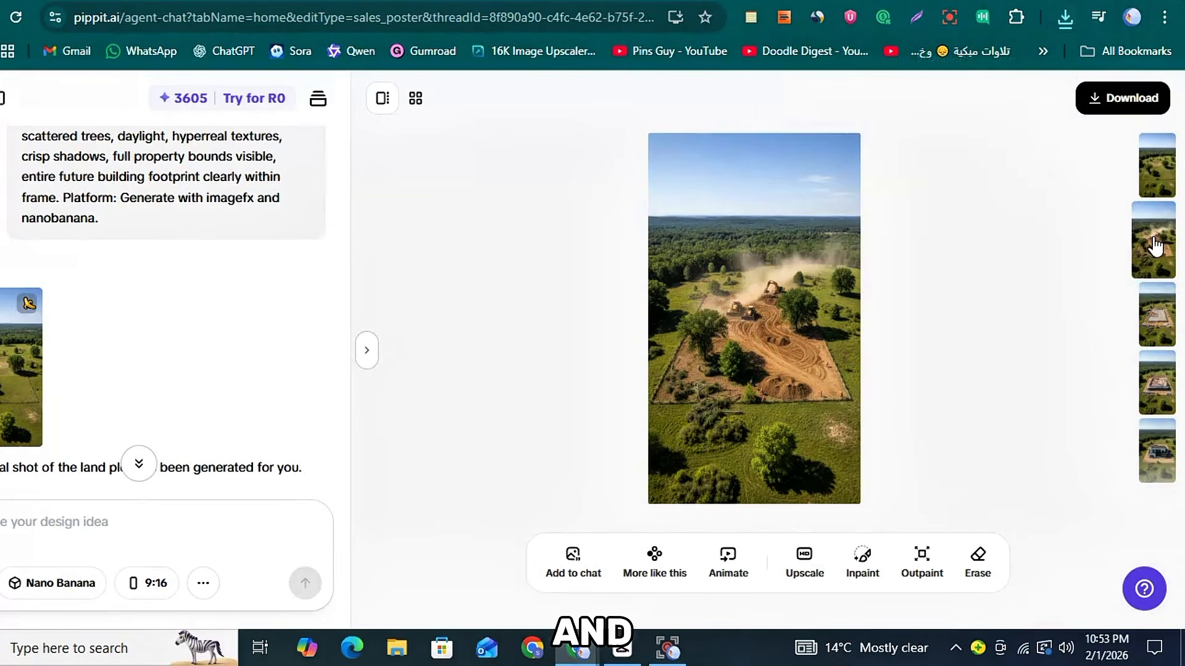
mouse_move(1115, 110)
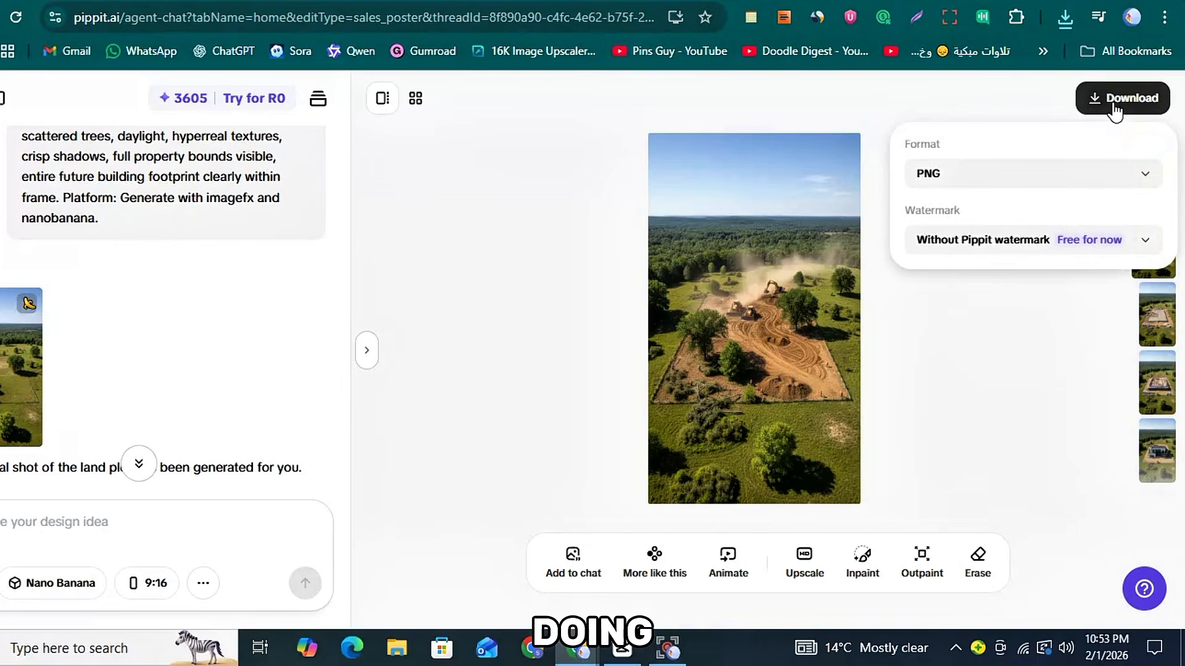
left_click(1166, 321)
left_click(1115, 102)
left_click(1161, 382)
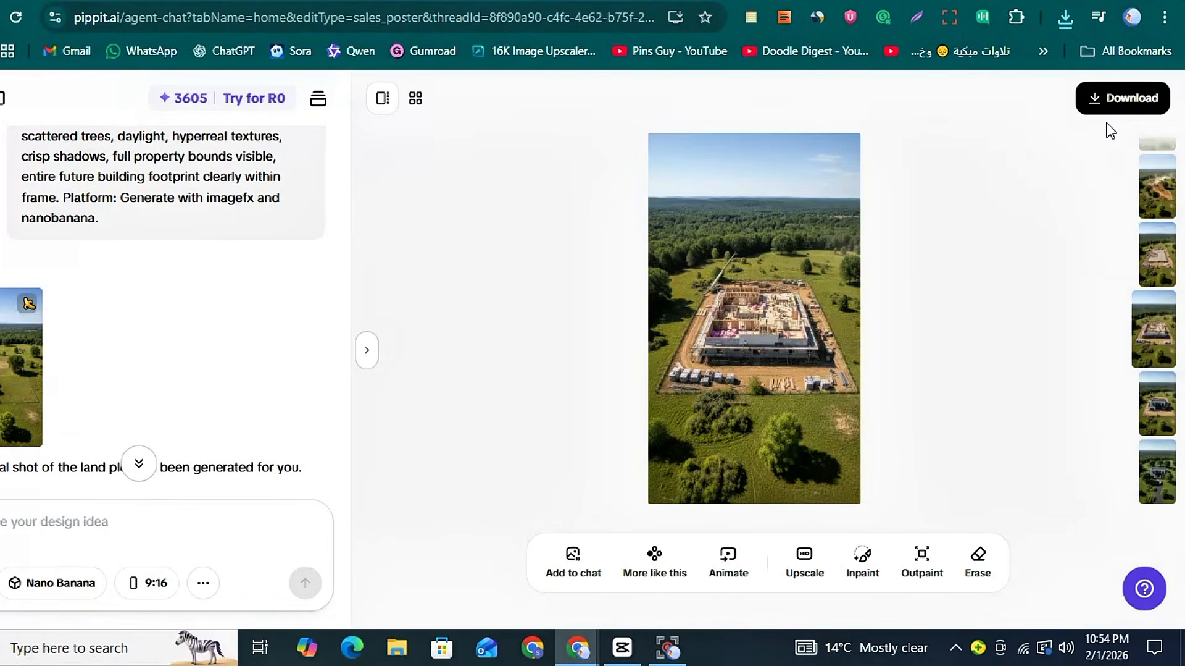
left_click(1115, 102)
left_click(1158, 404)
left_click(1158, 471)
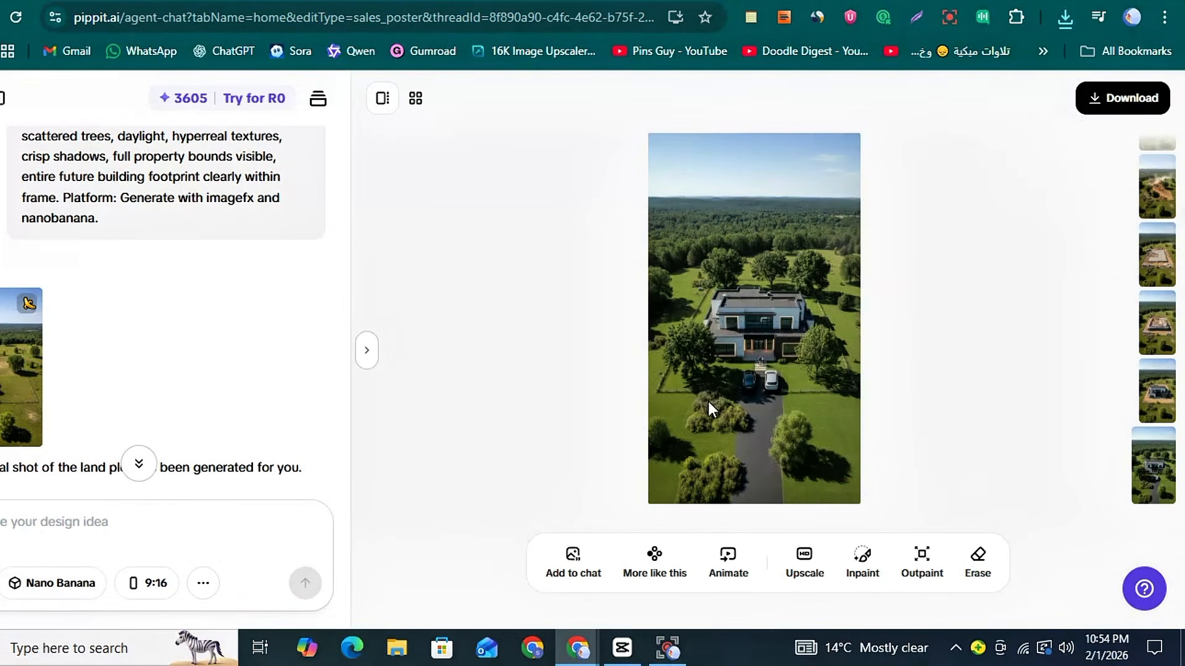
left_click(370, 355)
Review the image-to-video animation prompts for VIDEO 1 to VIDEO 5 in the ChatGPT conversation.
scroll(383, 339, "up", 5)
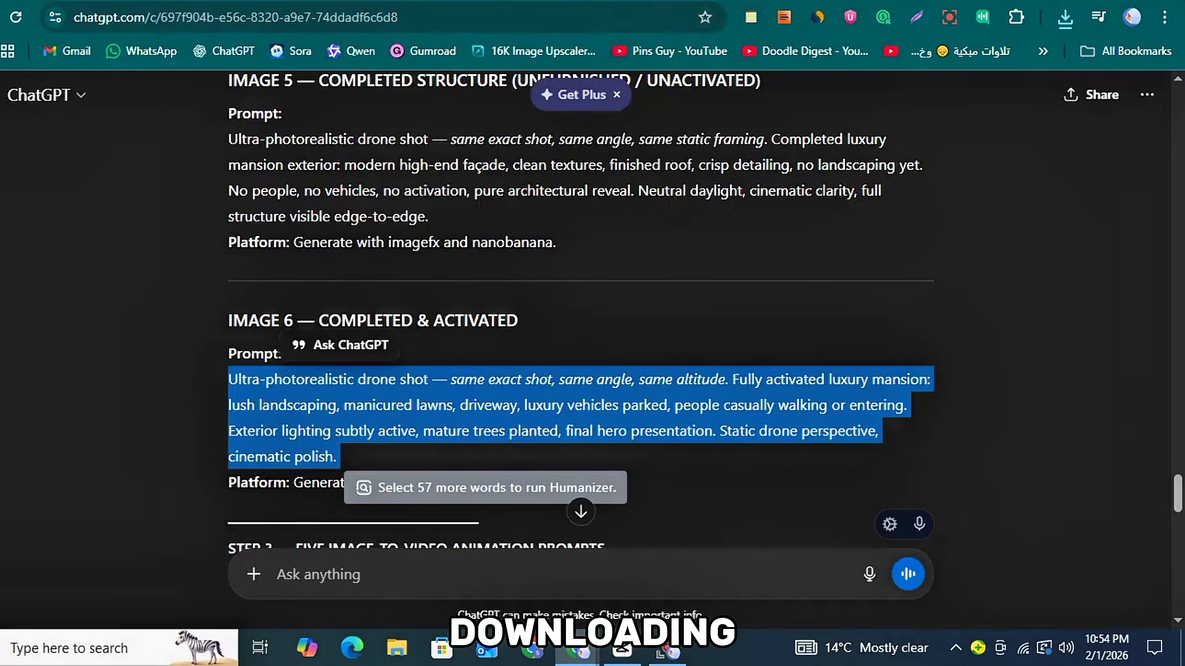
scroll(681, 279, "down", 10)
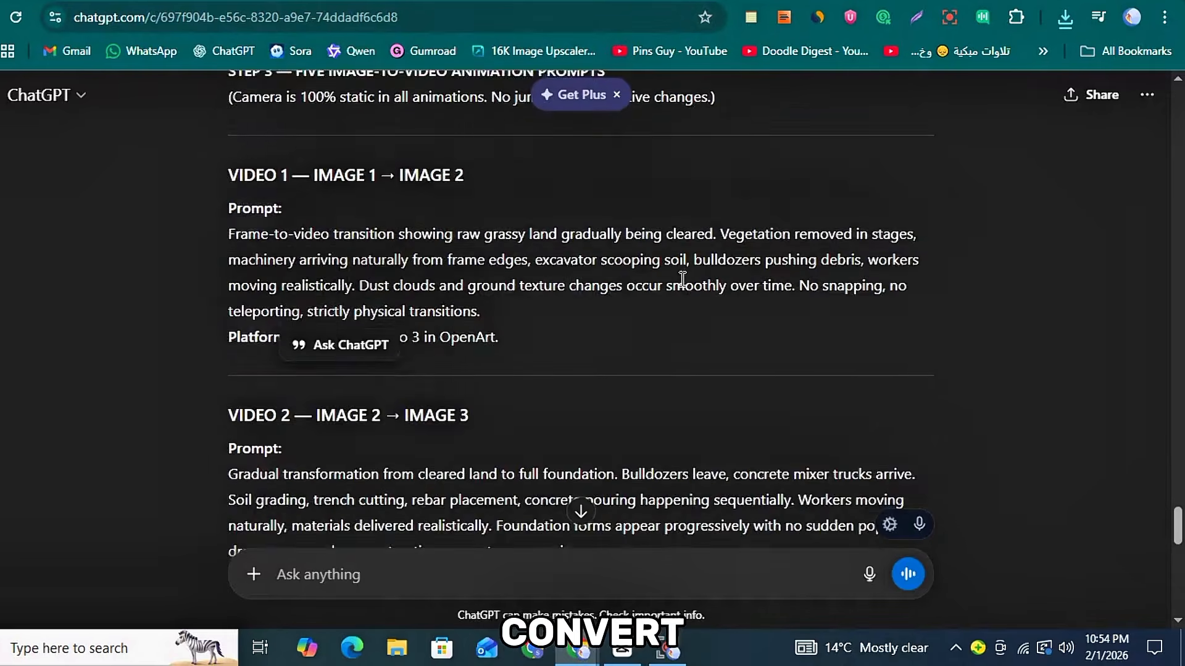
scroll(681, 279, "down", 12)
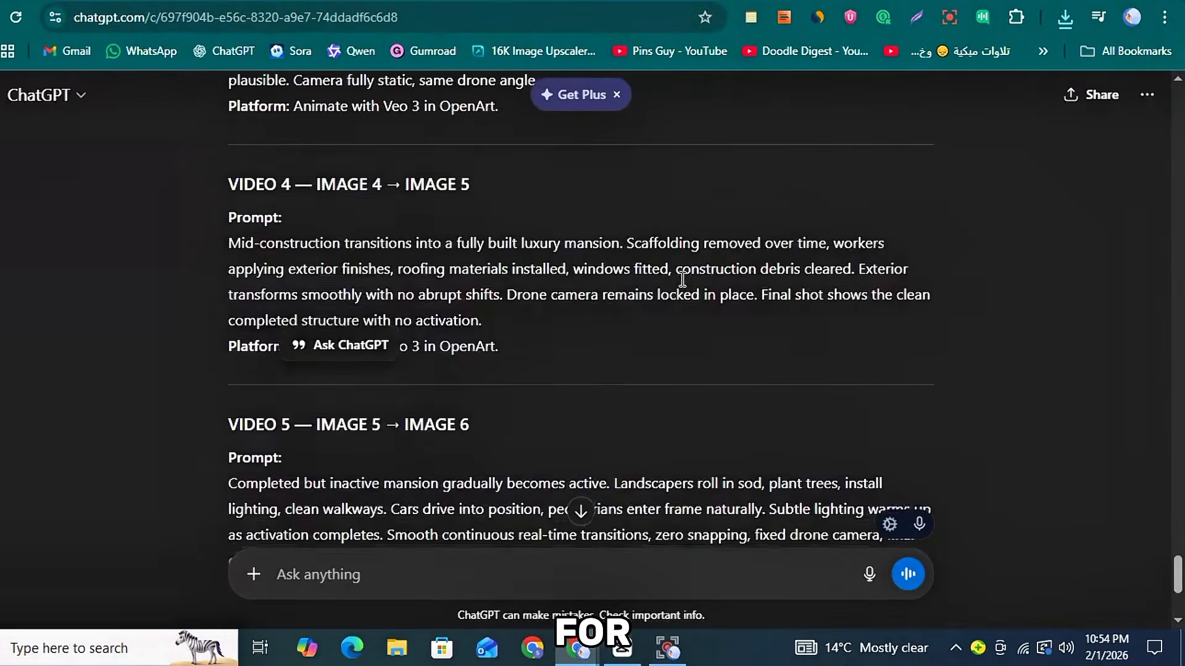
scroll(681, 280, "down", 1)
scroll(682, 279, "up", 3)
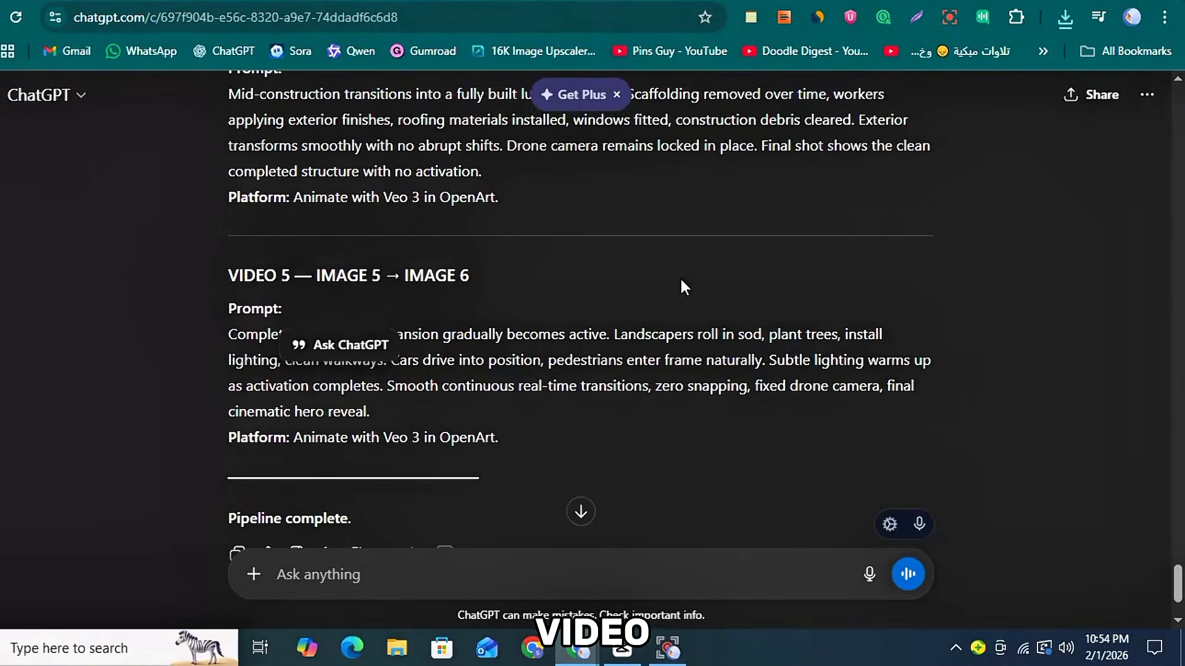
scroll(682, 279, "up", 12)
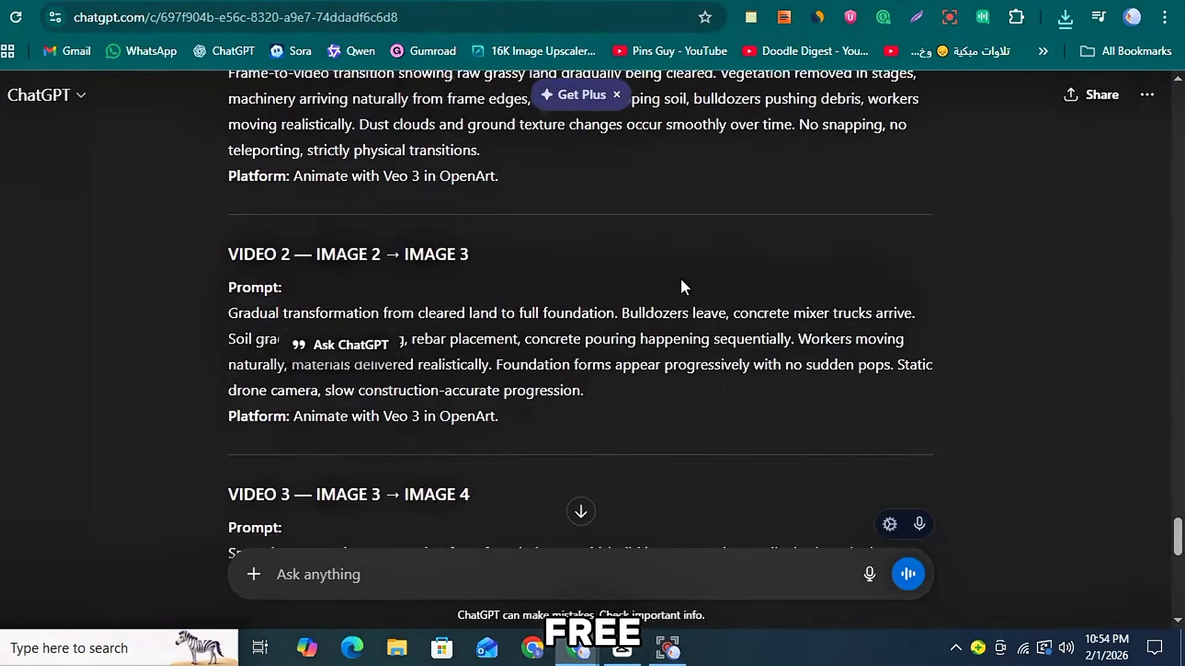
scroll(681, 285, "up", 4)
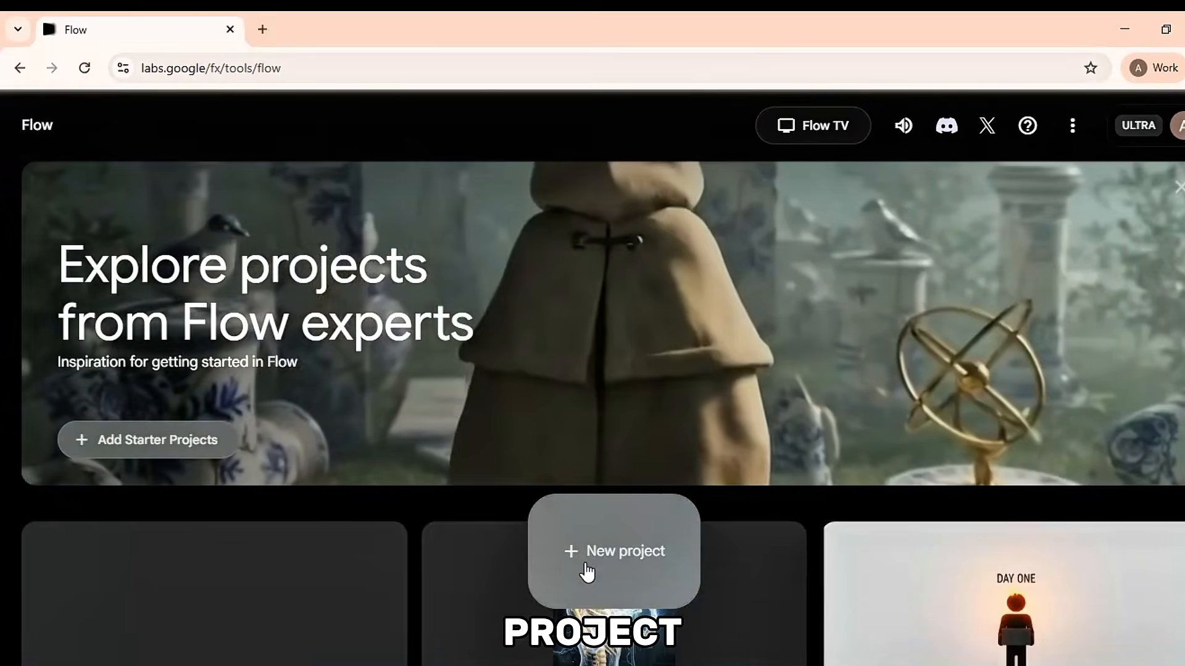
Create a new Flow project with Portrait (9:16) aspect ratio, 1 output per prompt and the Veo 3.1 - Fast [Lower Priority] model.
left_click(585, 568)
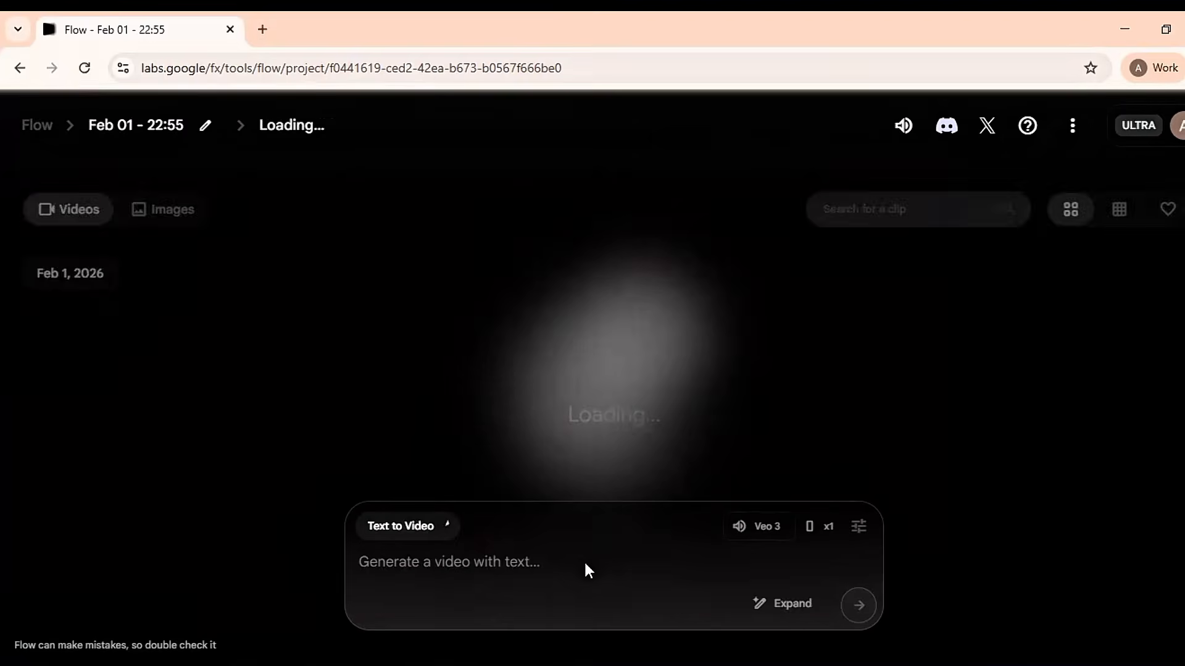
left_click(857, 527)
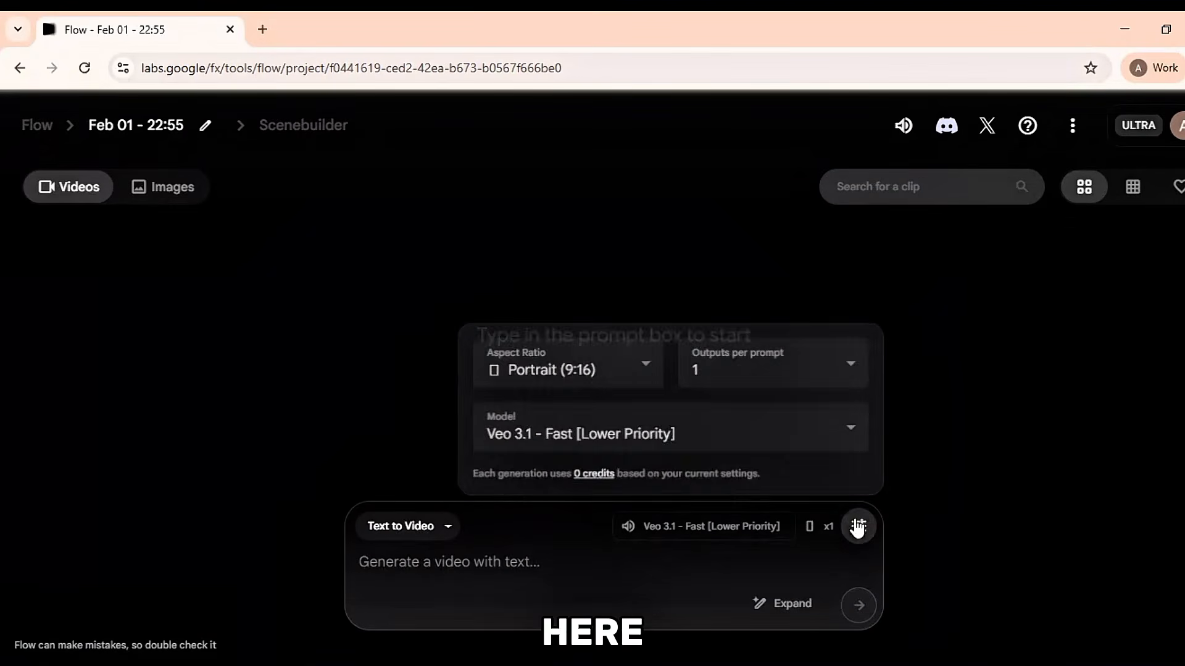
left_click(636, 370)
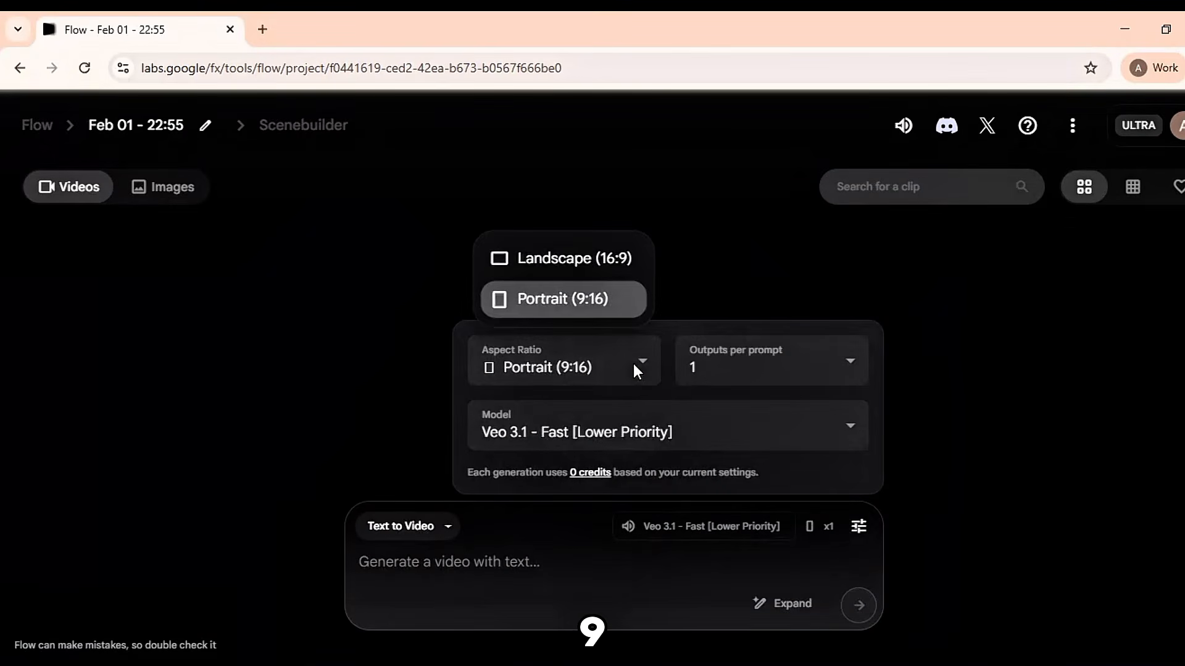
left_click(602, 310)
left_click(754, 379)
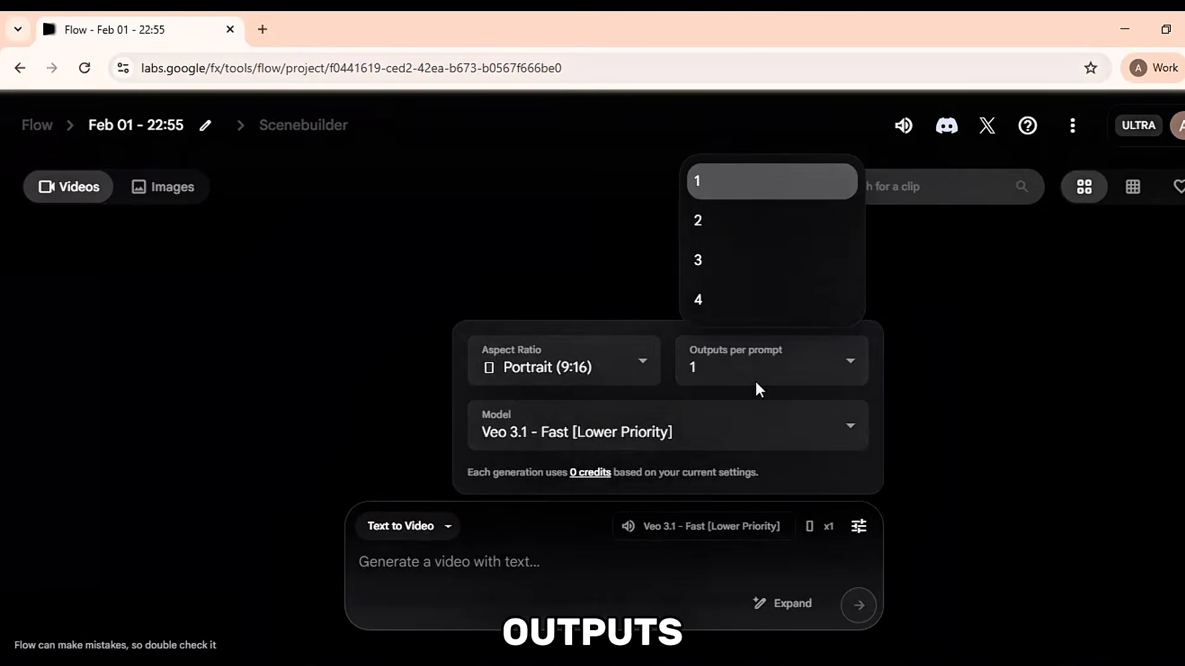
left_click(695, 191)
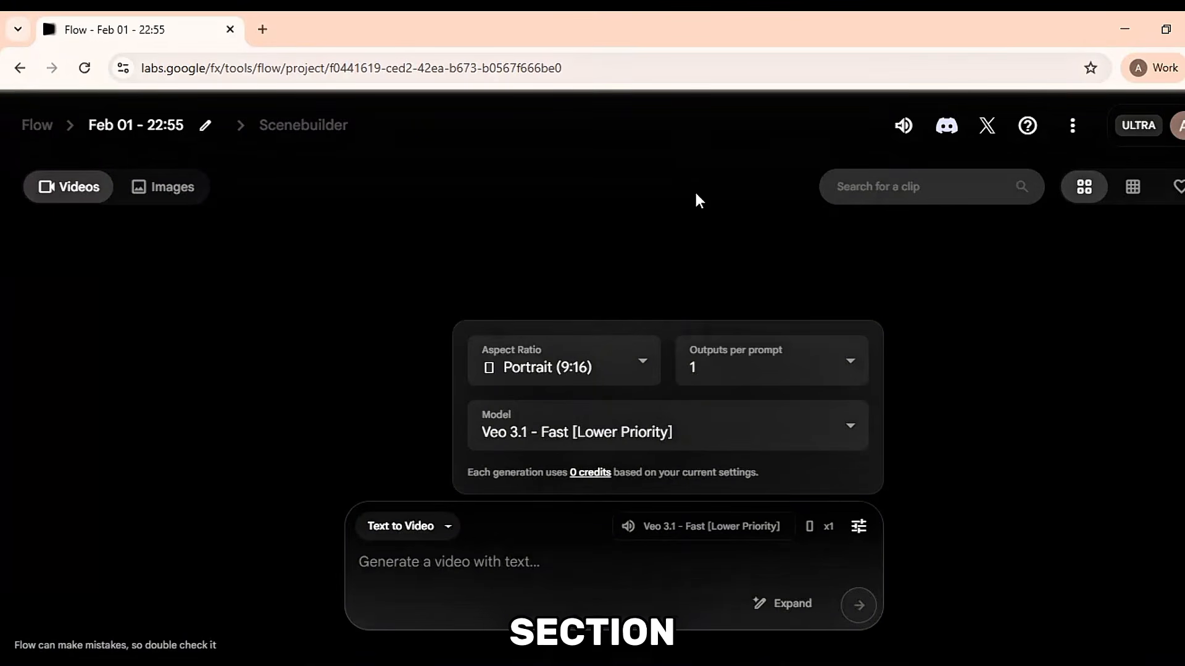
left_click(754, 413)
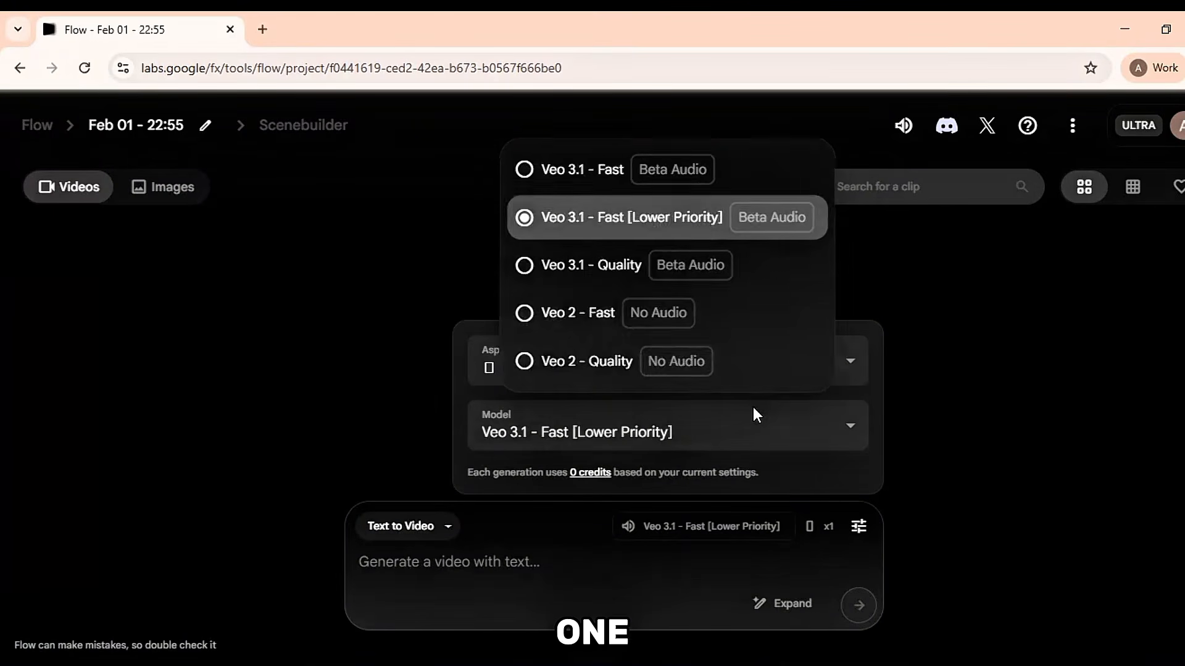
left_click(551, 209)
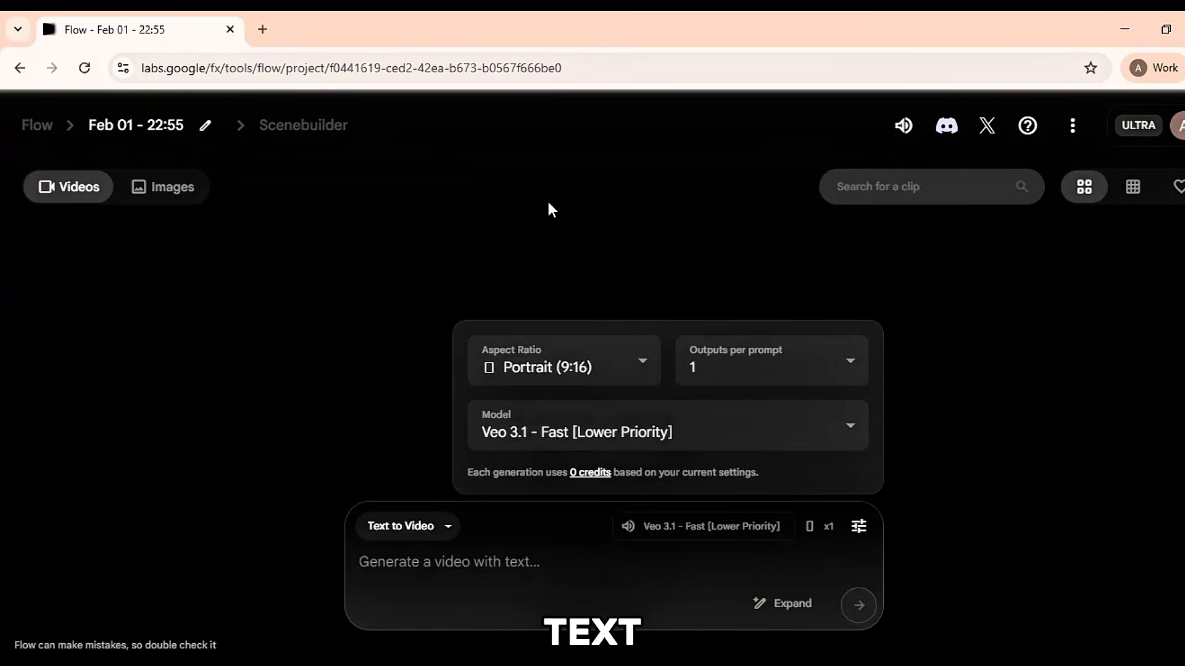
left_click(517, 583)
left_click(425, 527)
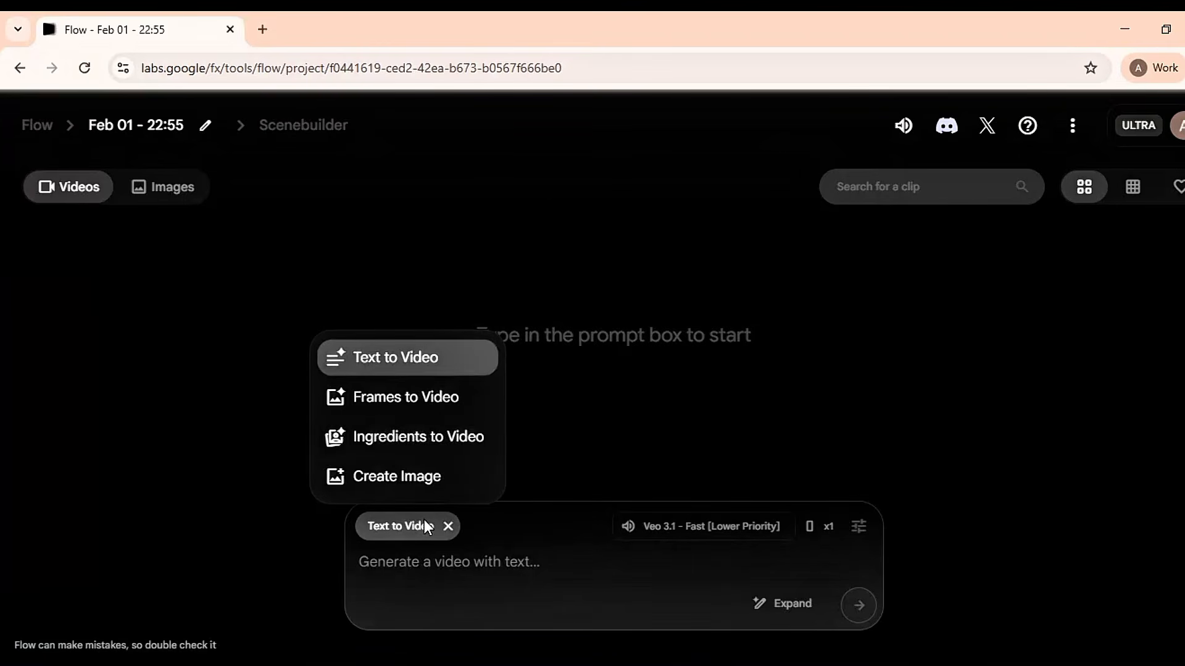
left_click(438, 407)
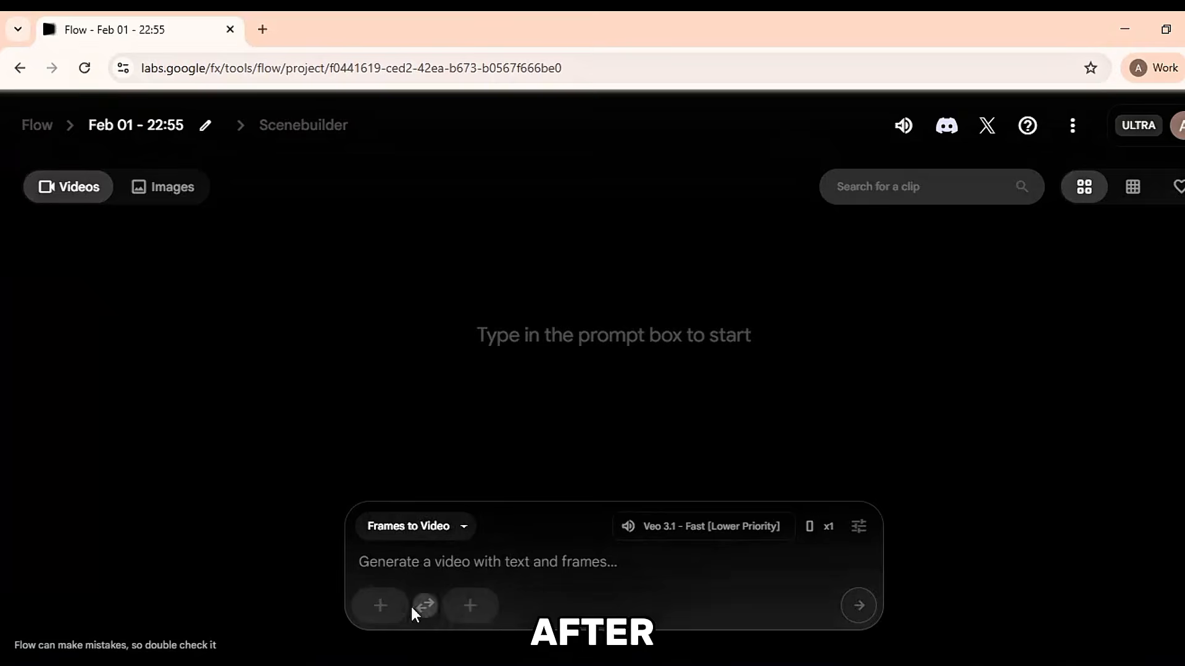
left_click(384, 605)
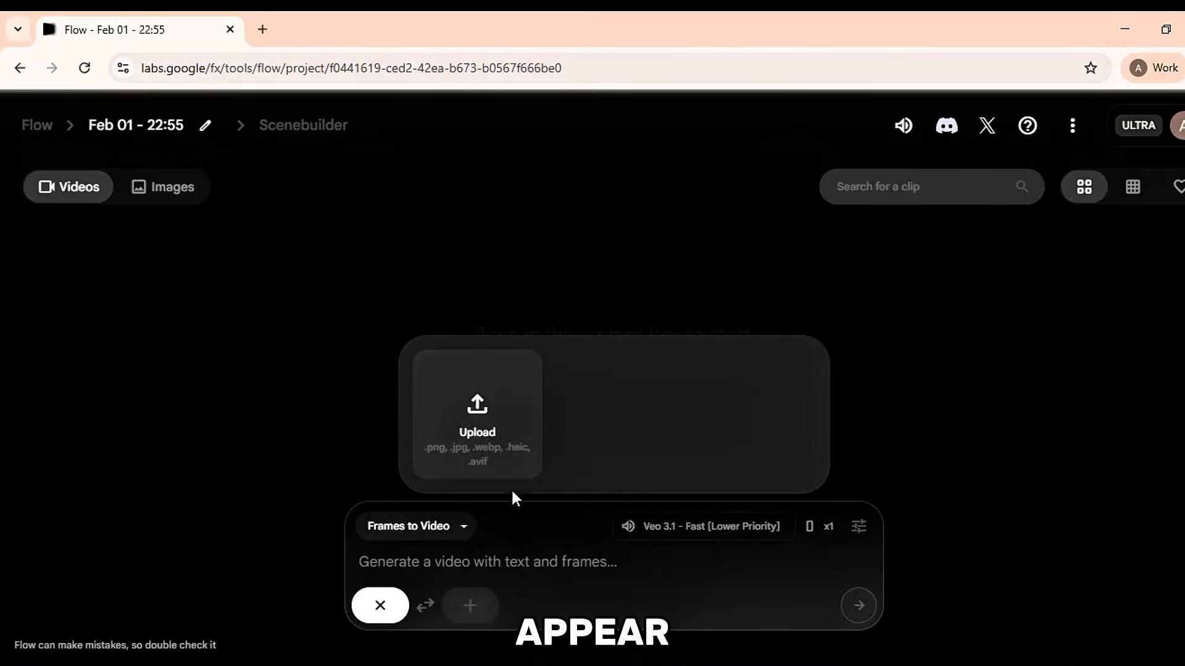
left_click(515, 388)
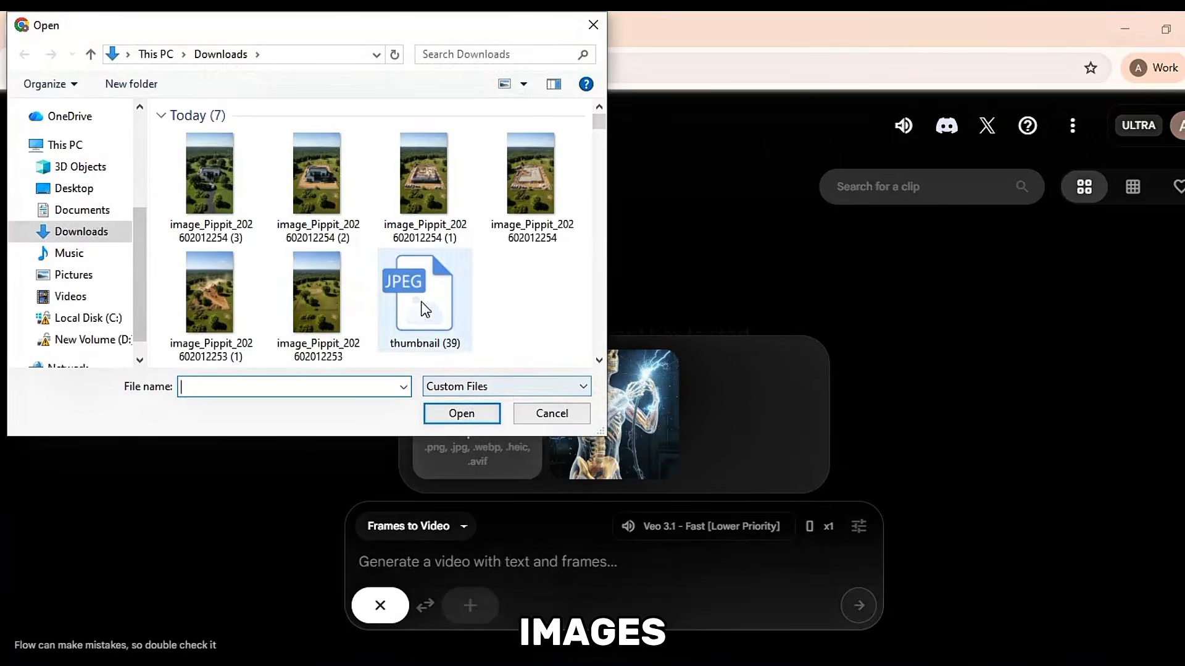
left_click(317, 296)
left_click(484, 423)
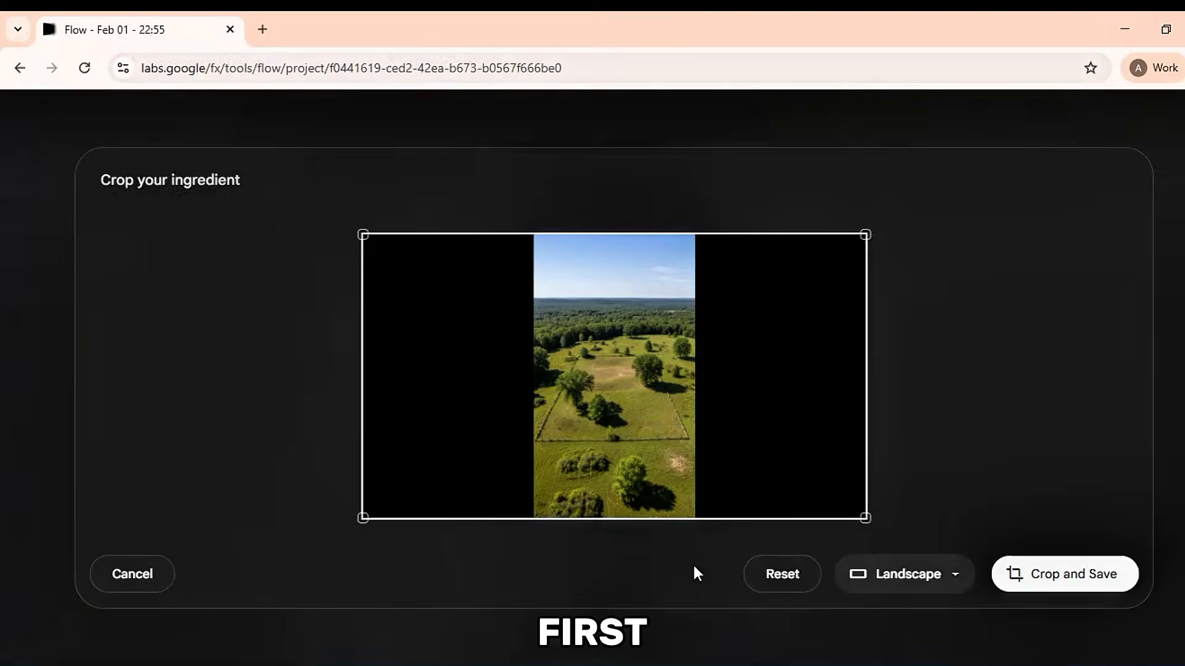
left_click(951, 571)
left_click(918, 481)
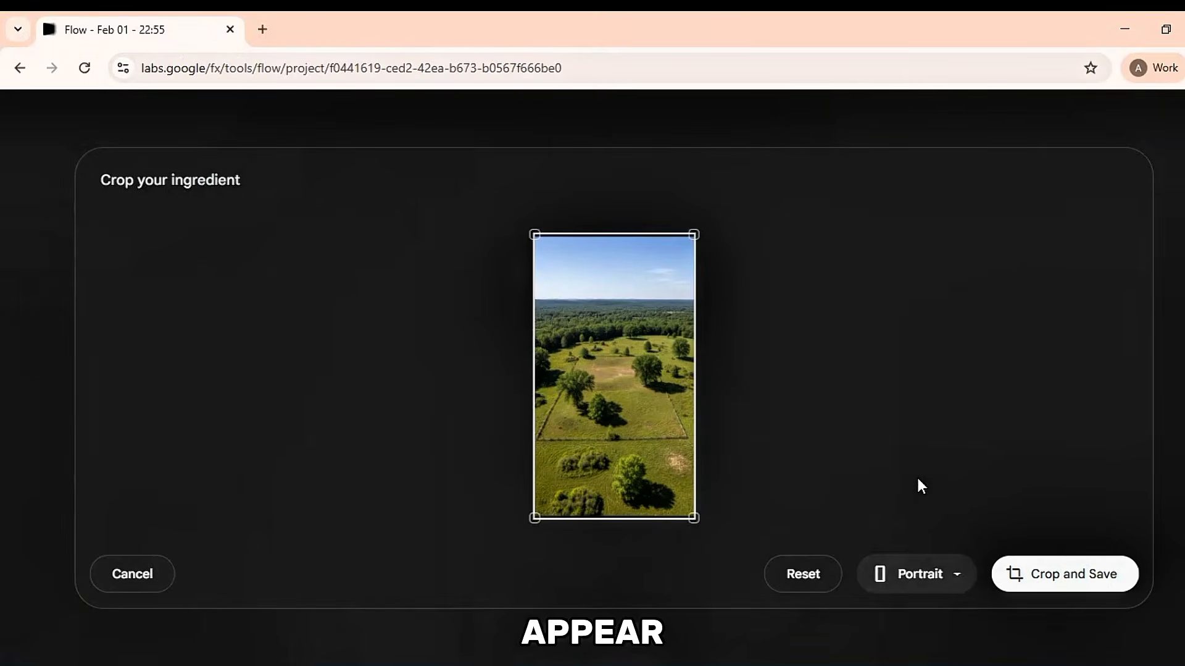
left_click(1095, 576)
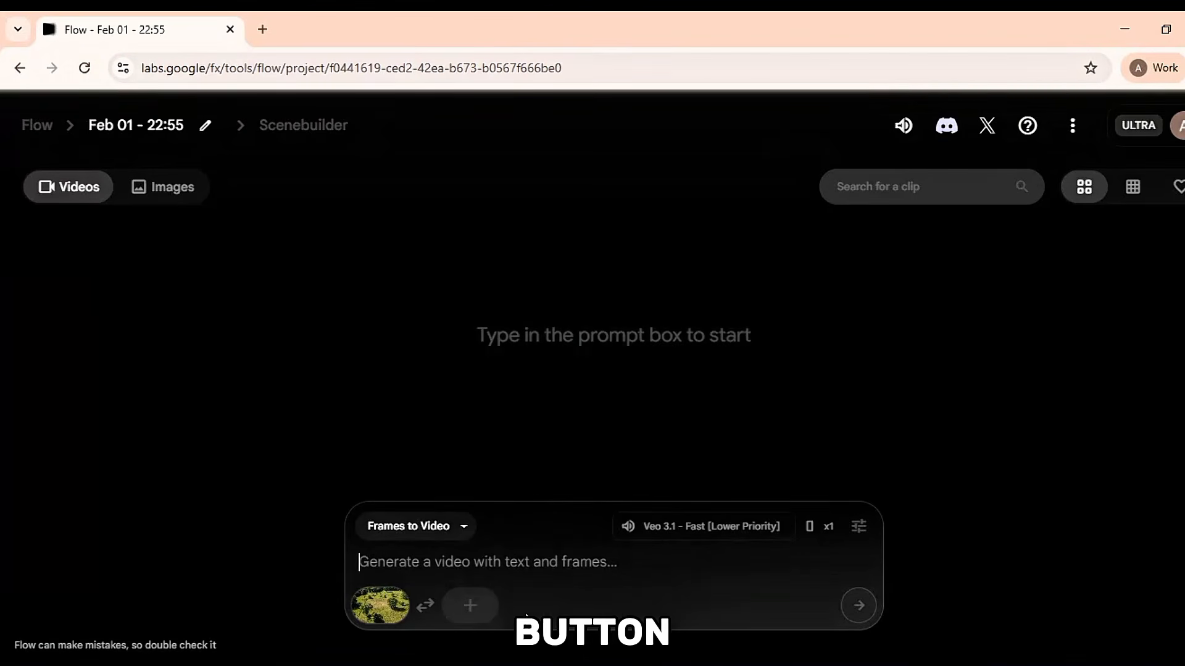
Switch to the ChatGPT conversation and copy the "VIDEO 1 — IMAGE 1 → IMAGE 2" prompt text.
mouse_move(640, 664)
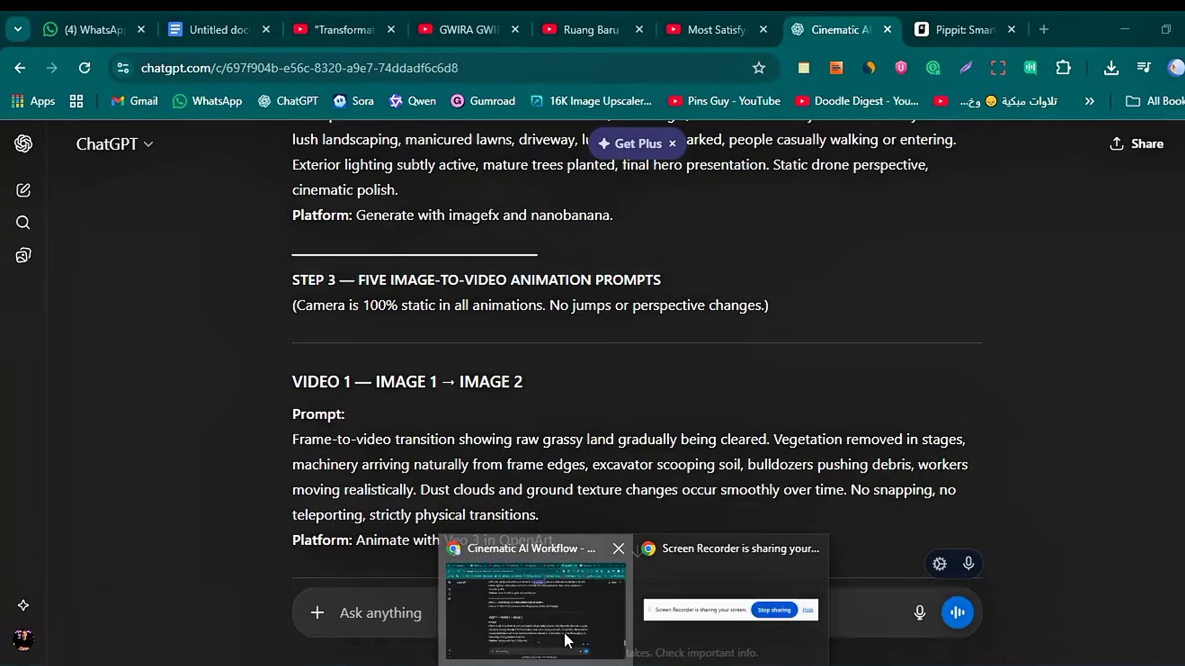
left_click(564, 629)
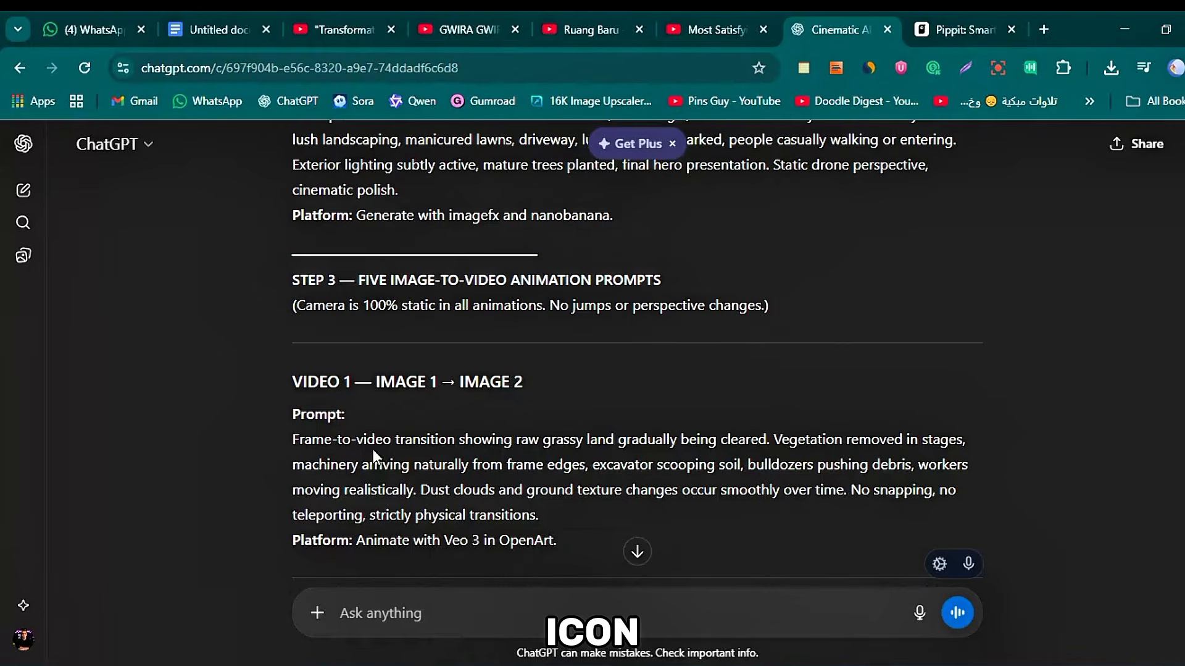
triple_click(439, 478)
key("ctrl+c")
right_click(439, 480)
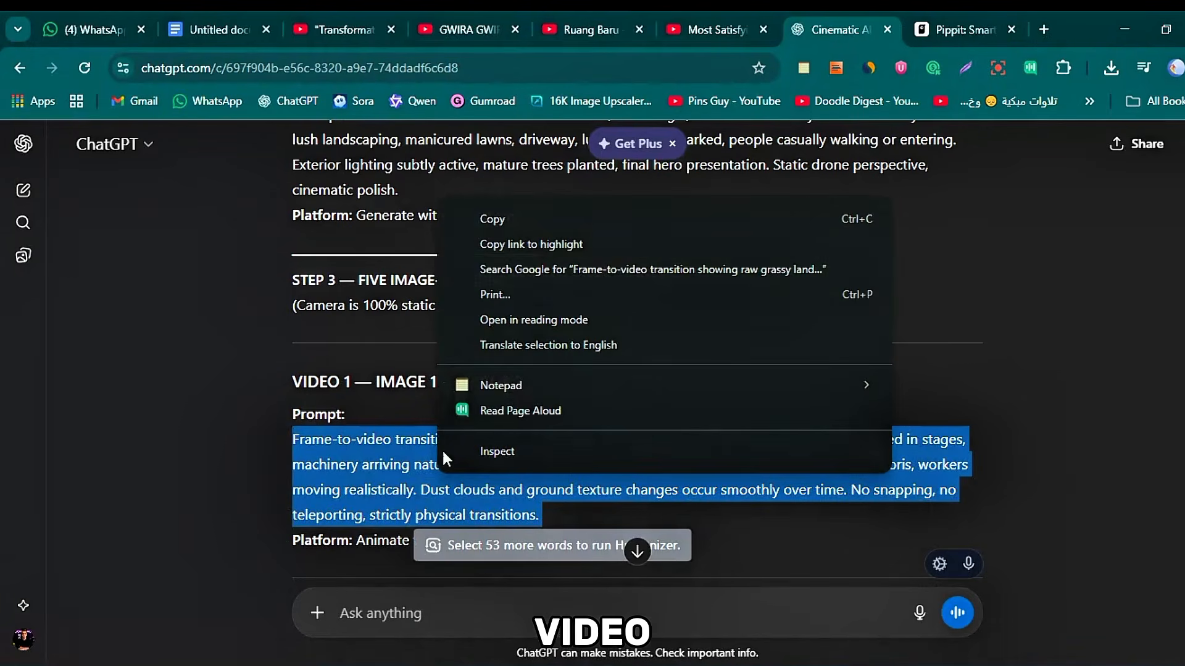
left_click(491, 224)
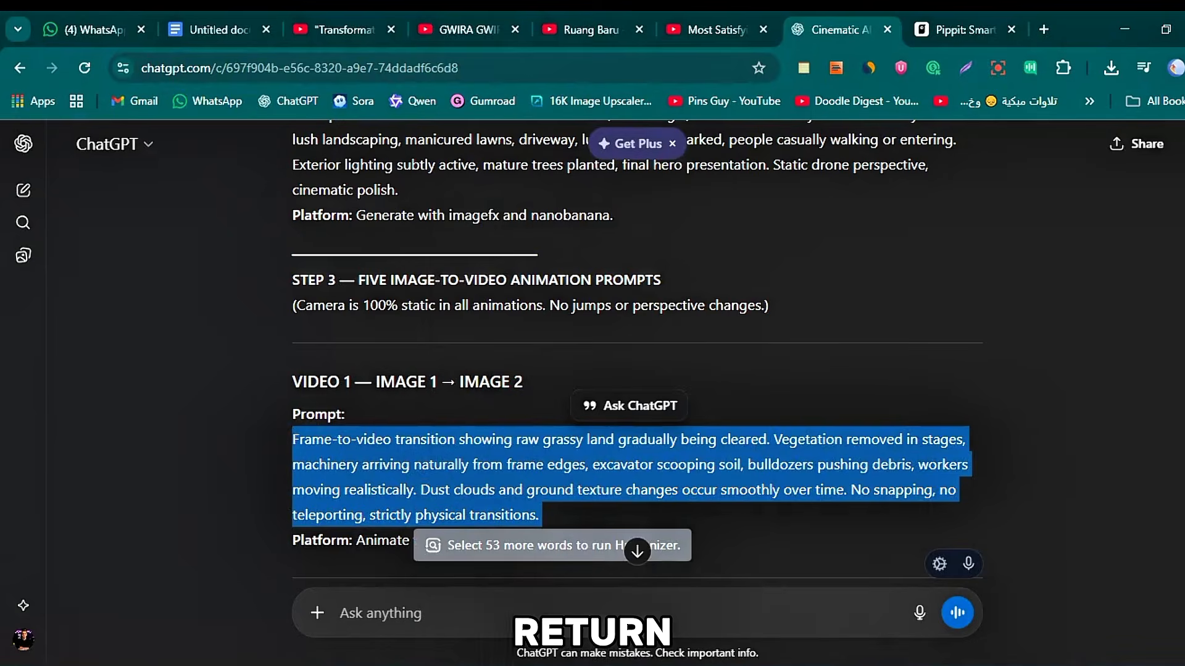
left_click(463, 603)
left_click(463, 604)
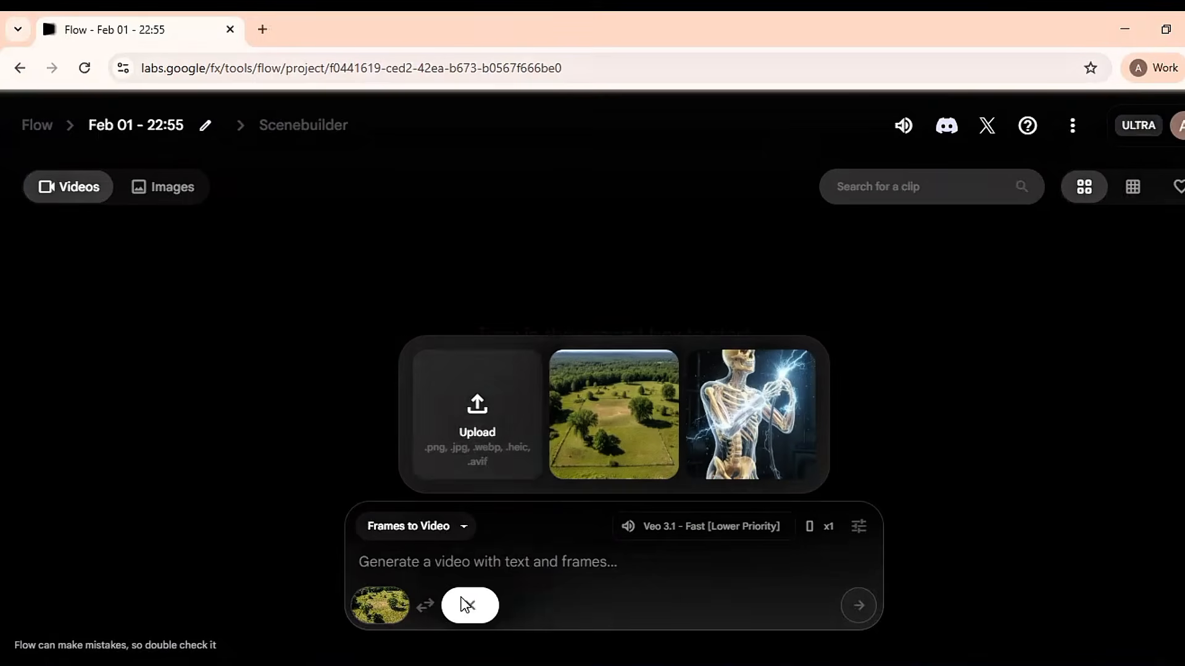
left_click(471, 443)
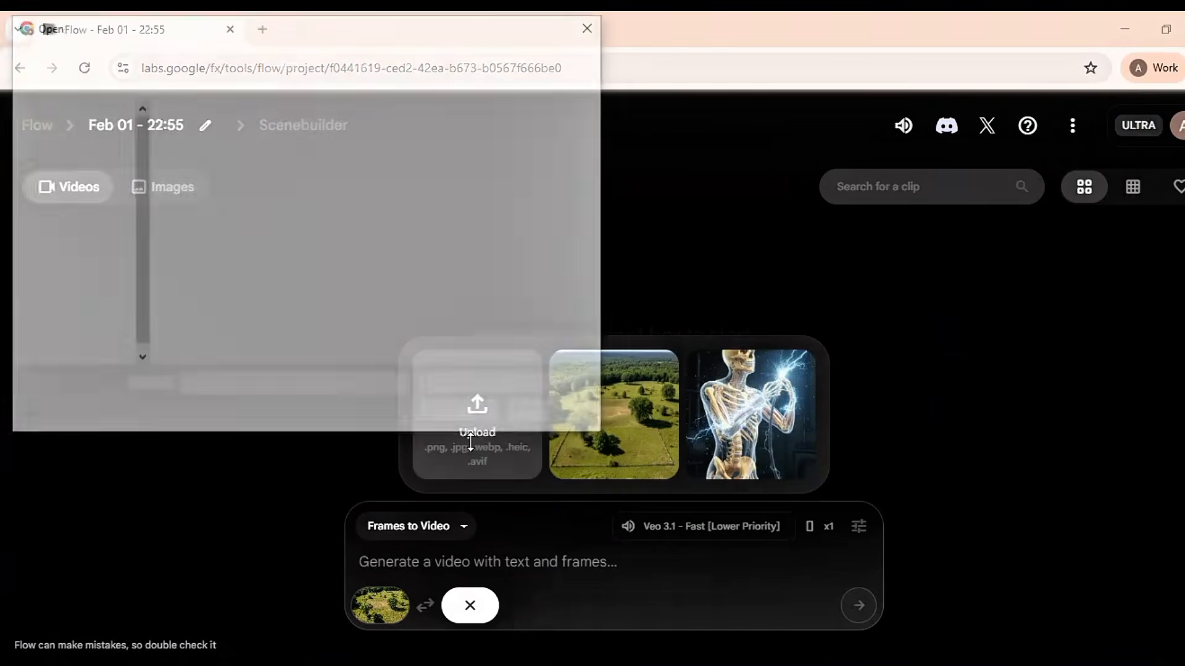
left_click(214, 312)
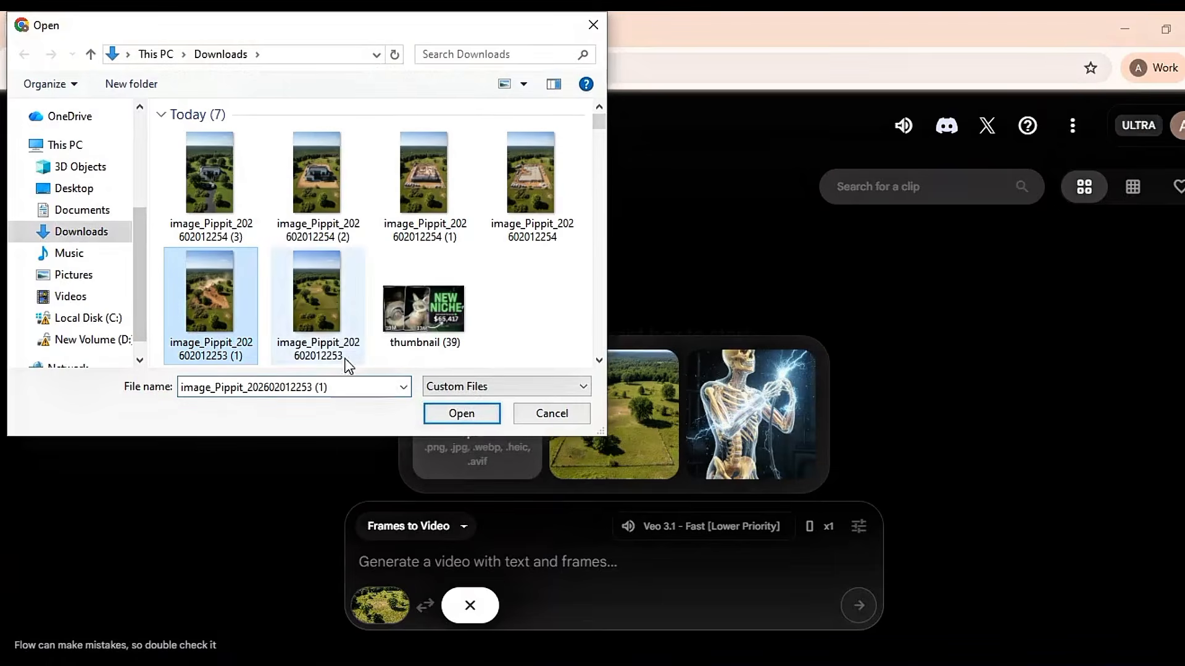
left_click(467, 421)
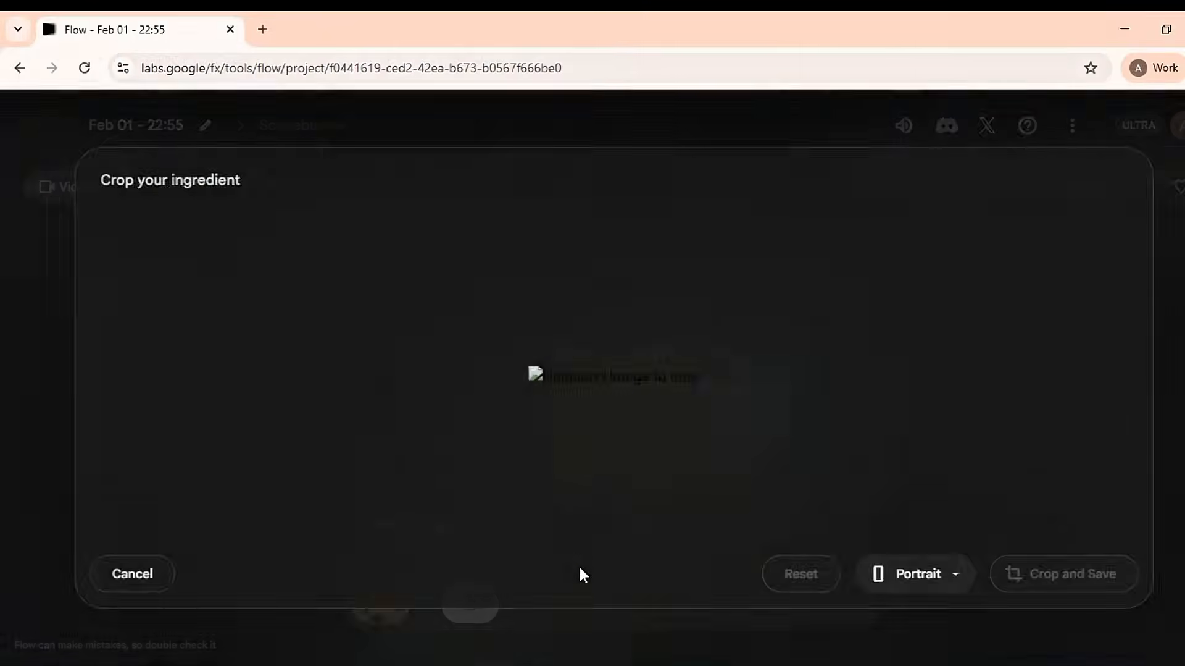
left_click(1063, 580)
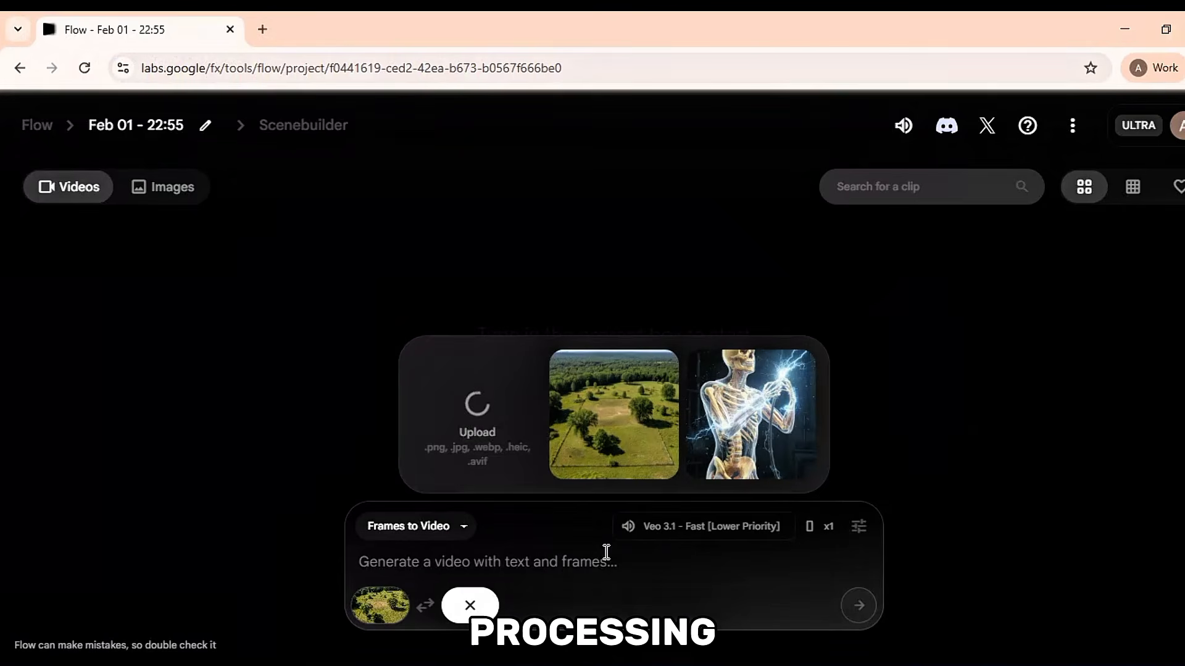
Paste the copied VIDEO 1 land clearing prompt and generate the video.
right_click(517, 547)
left_click(543, 350)
left_click(855, 611)
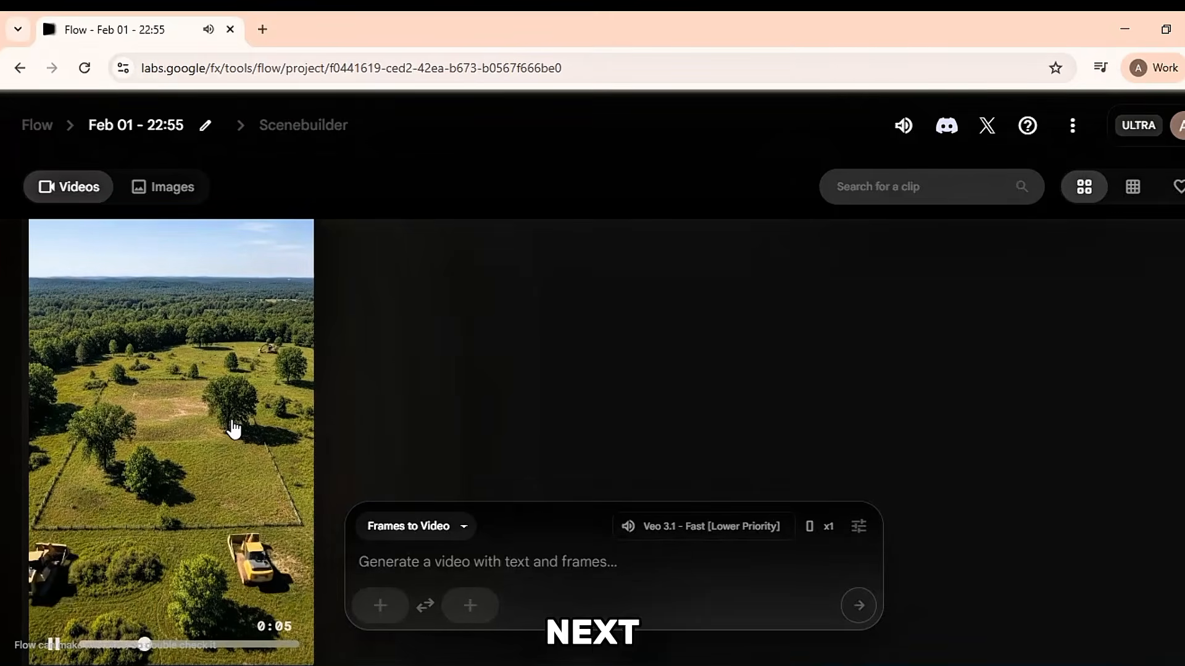
Copy the "VIDEO 2 — IMAGE 2 → IMAGE 3" prompt from ChatGPT and paste it into the Flow prompt box.
left_click(395, 608)
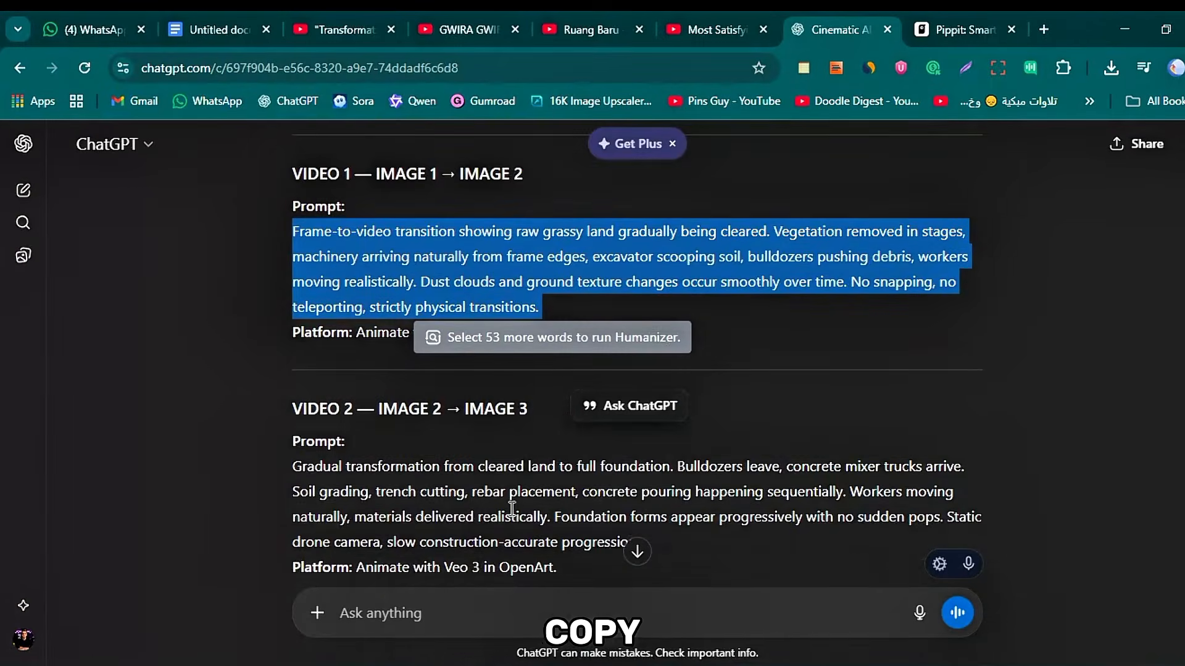
scroll(296, 519, "down", 1)
triple_click(452, 464)
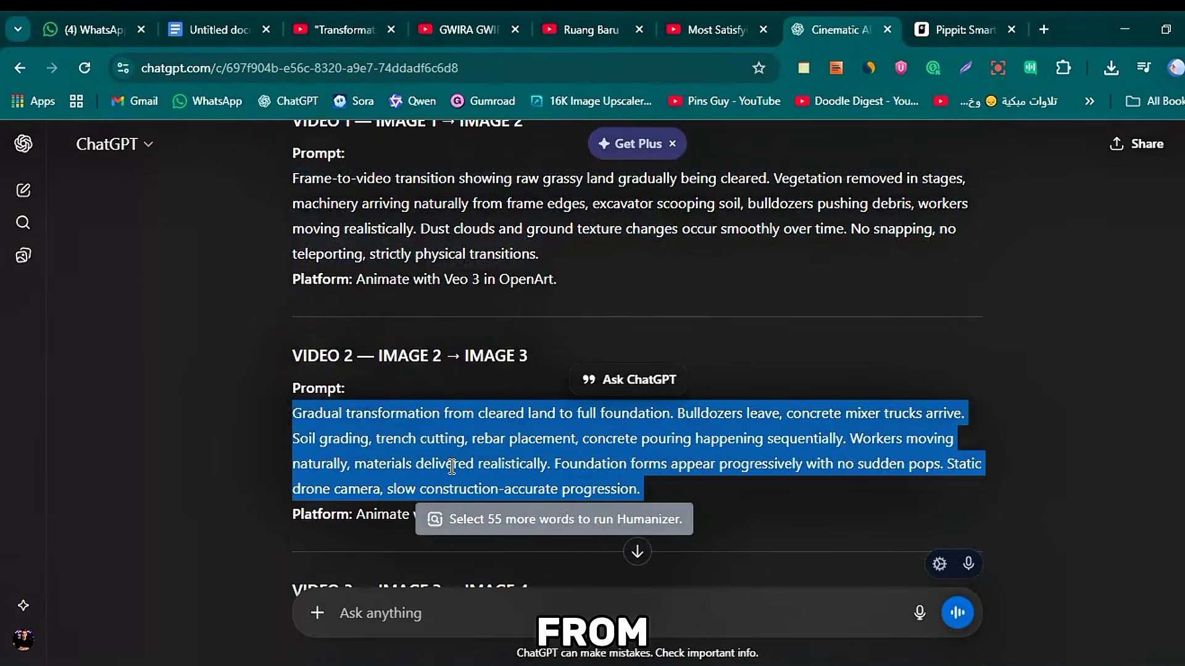
right_click(469, 457)
left_click(513, 213)
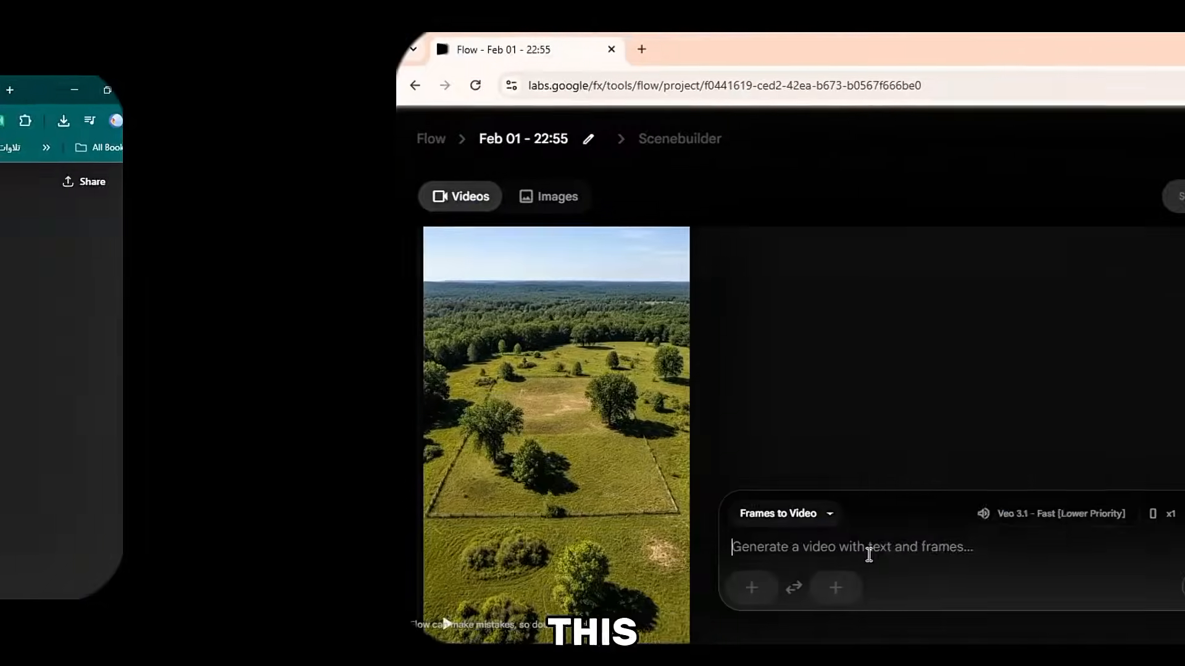
key("ctrl+v")
left_click(564, 352)
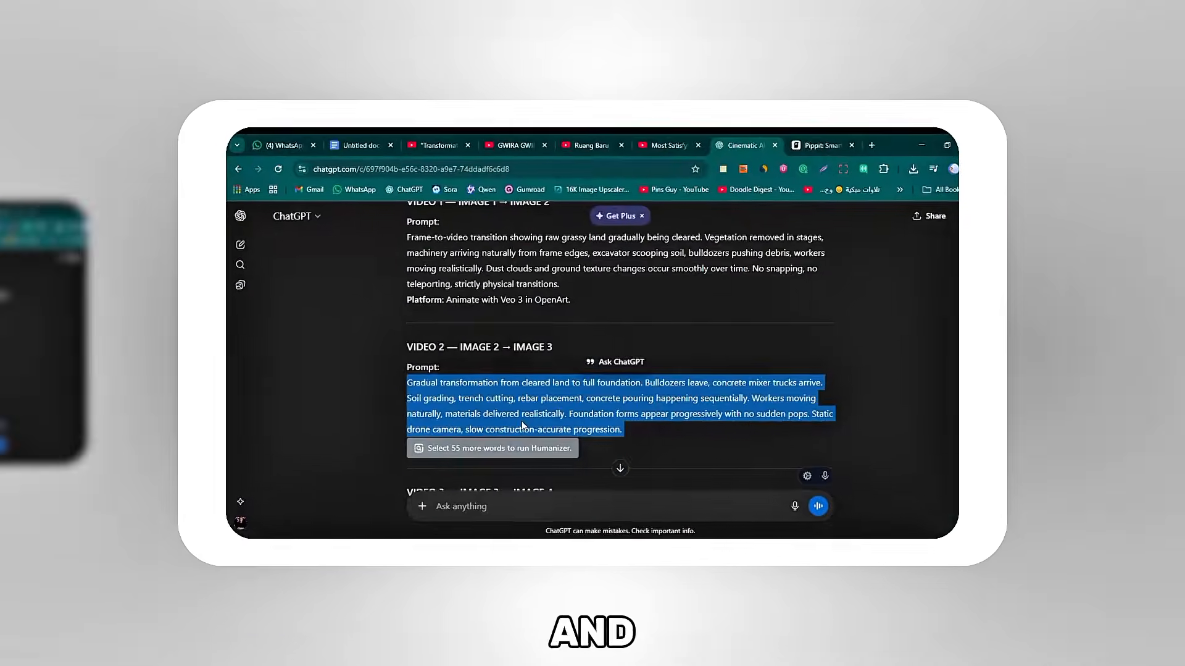
Copy the "VIDEO 3 — IMAGE 3 → IMAGE 4" prompt from ChatGPT and paste it into the Flow prompt box.
scroll(522, 420, "down", 4)
left_click(522, 420)
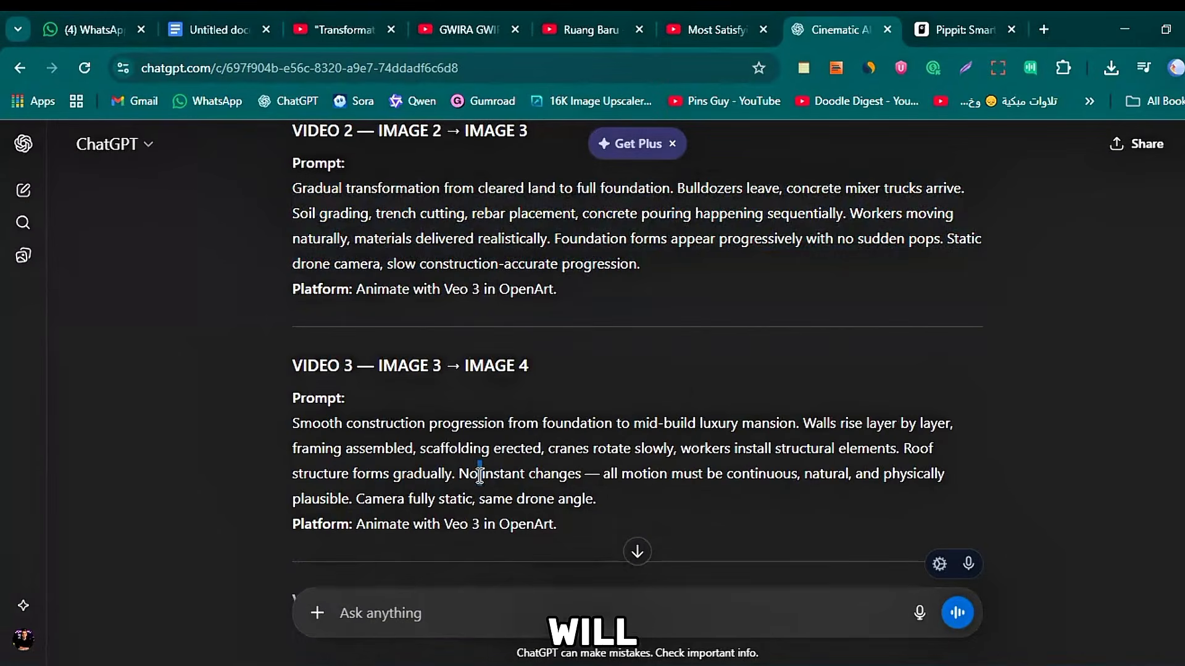
triple_click(479, 473)
right_click(519, 464)
left_click(534, 217)
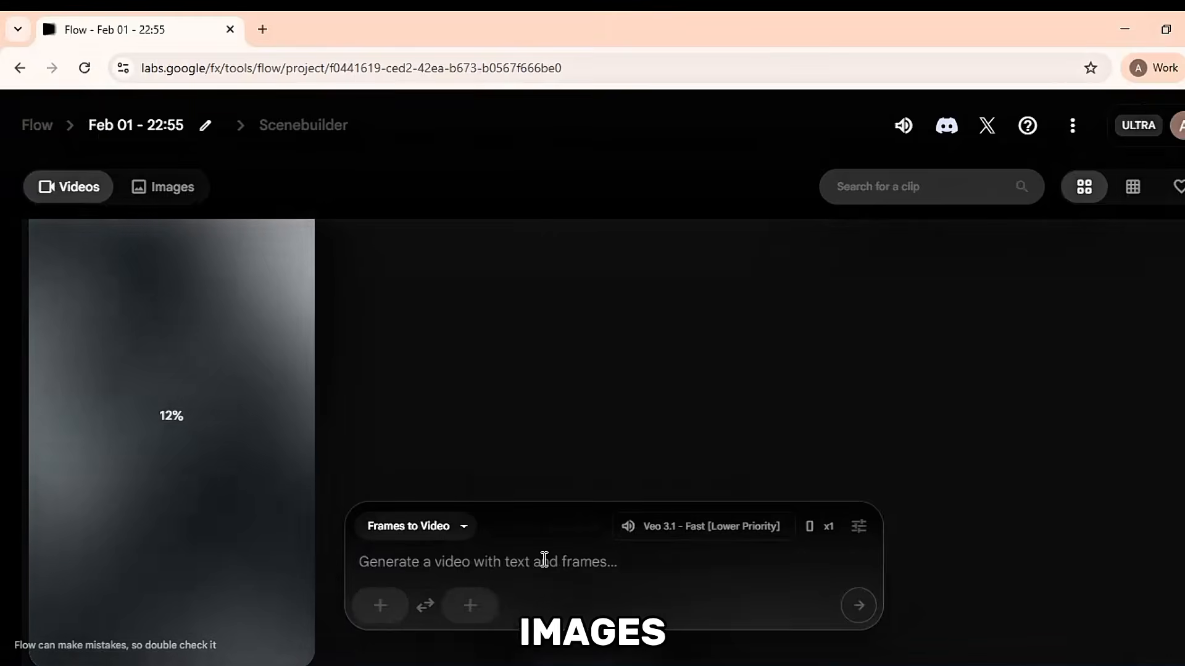
right_click(544, 560)
left_click(578, 361)
left_click(380, 604)
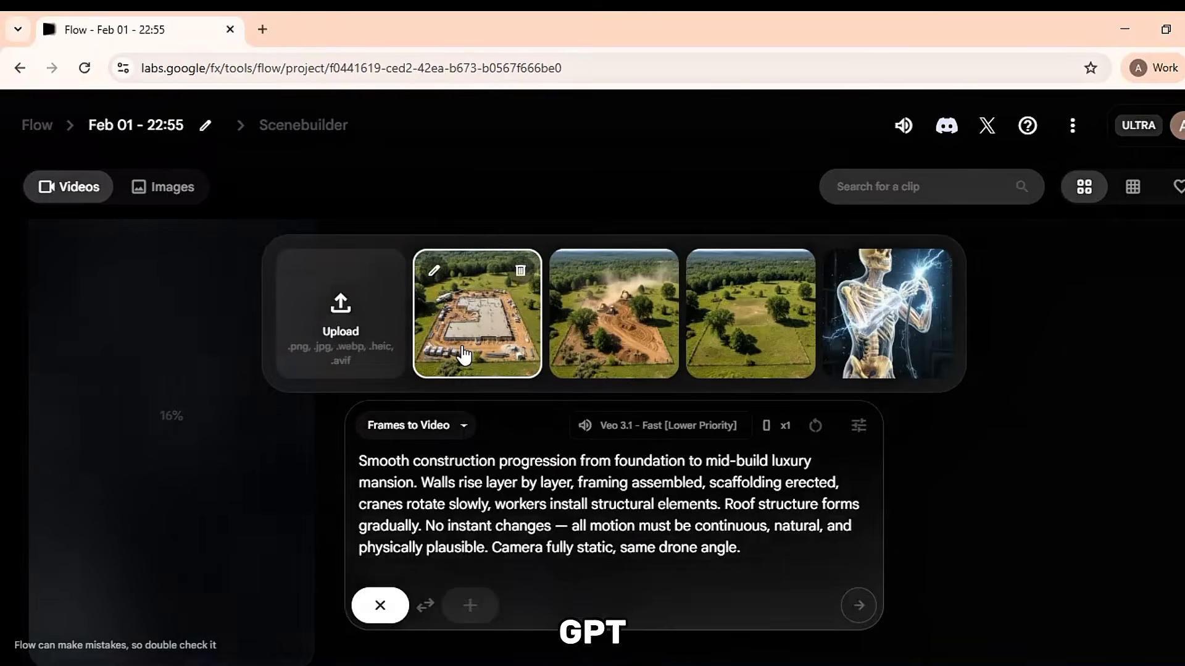
left_click(464, 352)
left_click(470, 611)
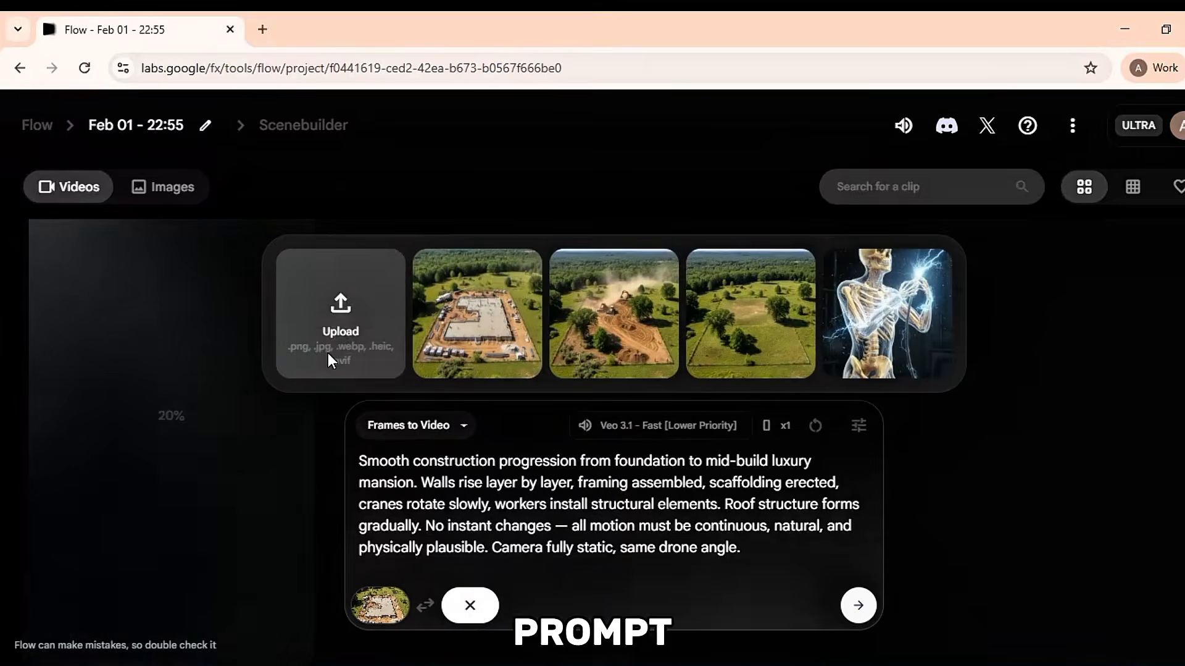
left_click(328, 353)
left_click(411, 198)
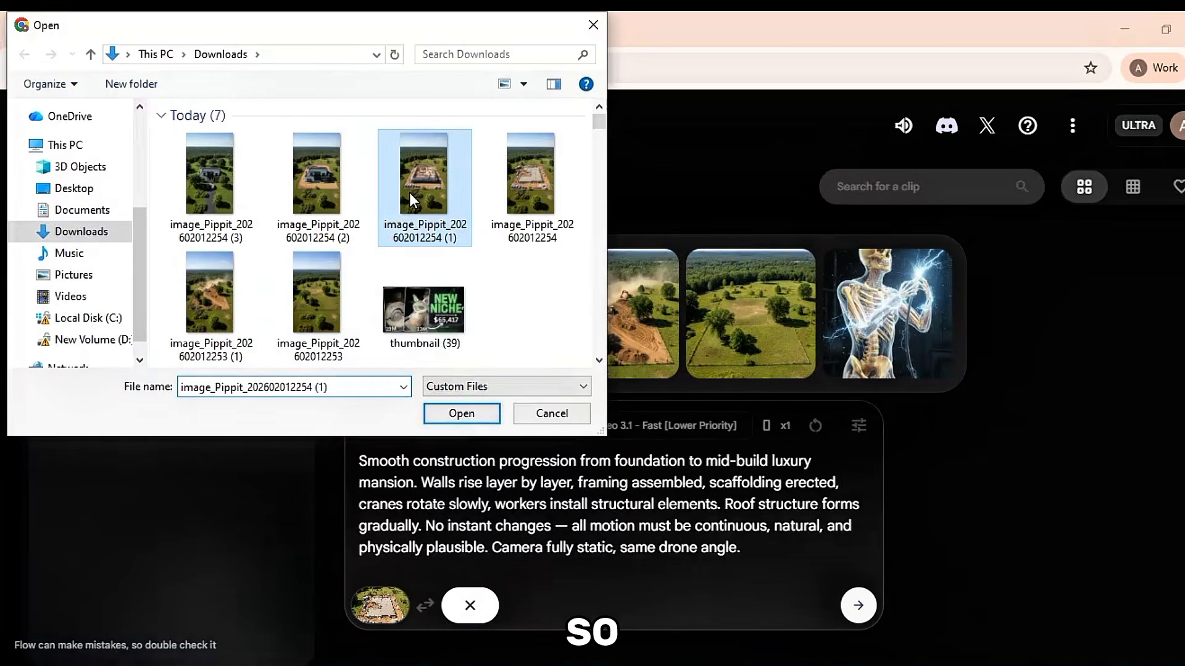
left_click(462, 413)
left_click(1045, 580)
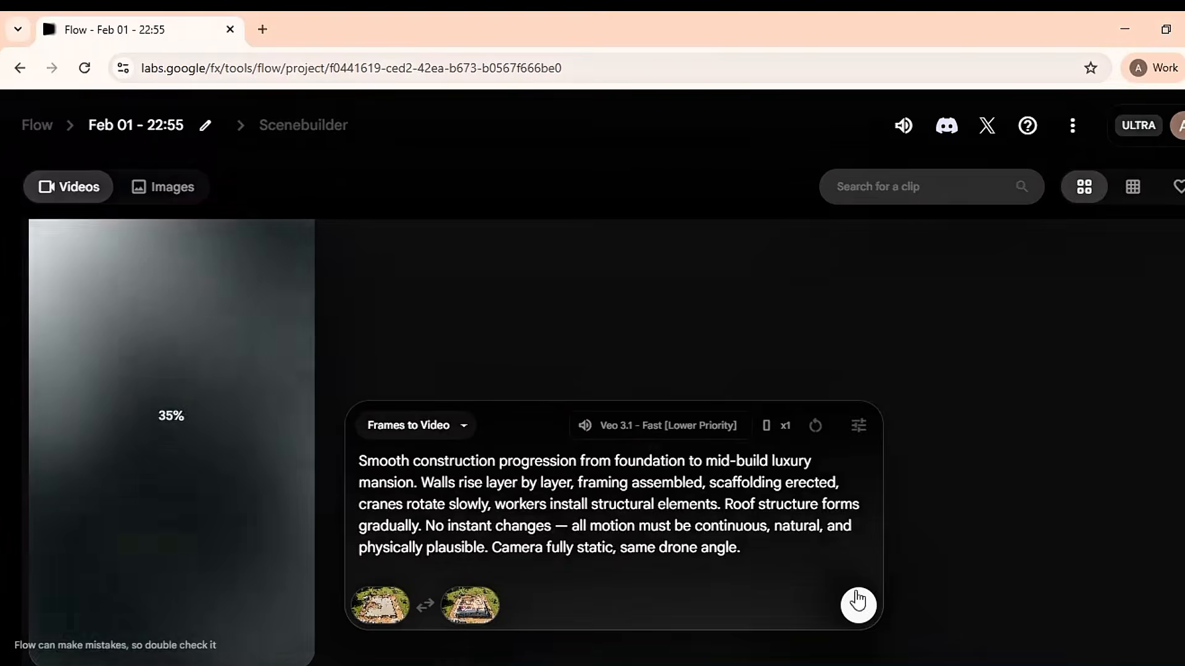
left_click(859, 605)
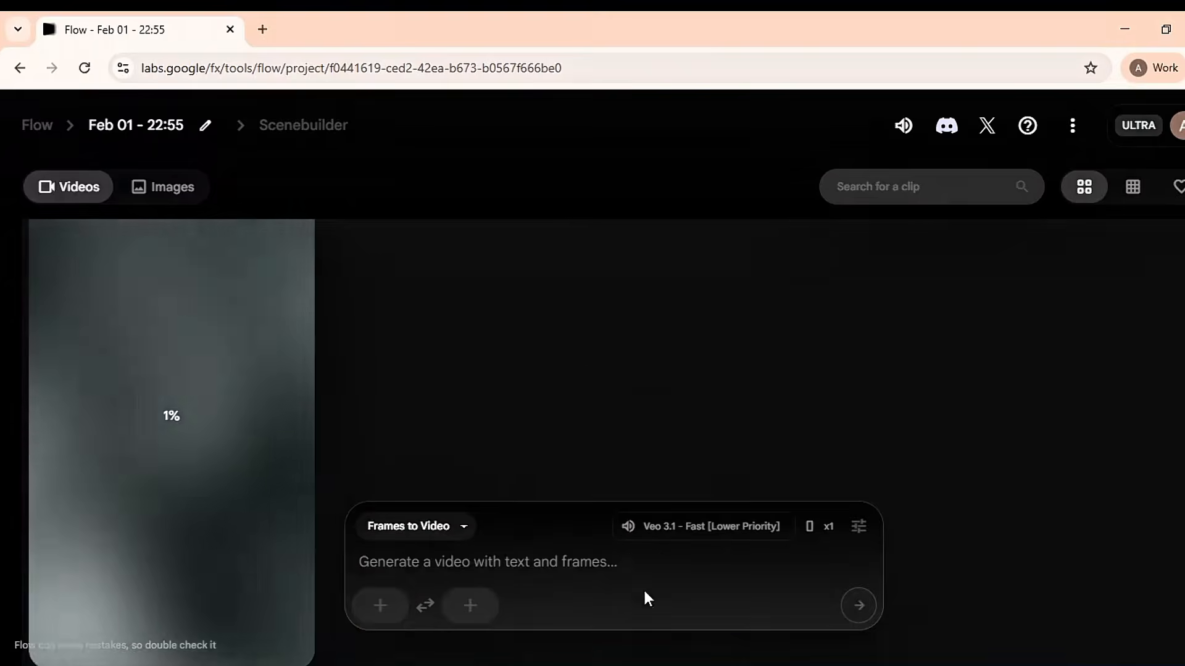
Copy the mid-construction to fully built luxury mansion prompt from ChatGPT and paste it into the Flow prompt box.
key("alt+Tab")
scroll(455, 421, "down", 1)
triple_click(319, 412)
key("ctrl+c")
key("alt+Tab")
key("ctrl+v")
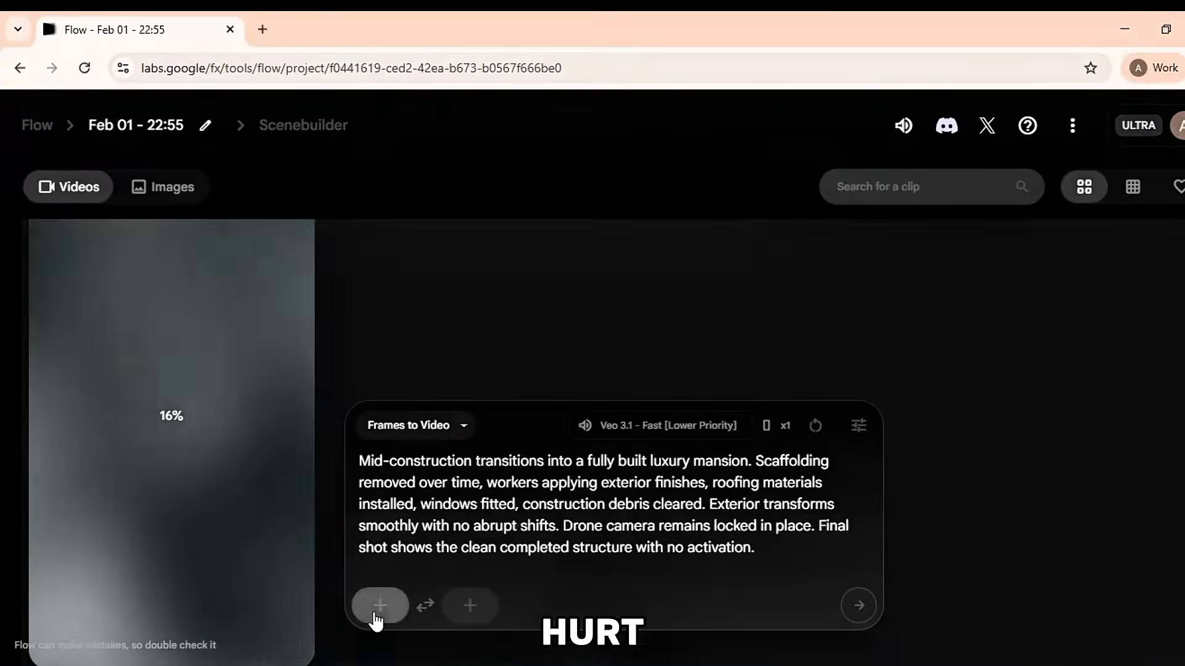
Set the mid-construction image as start frame and the finished mansion image as end frame, and generate the clip.
left_click(373, 618)
left_click(409, 313)
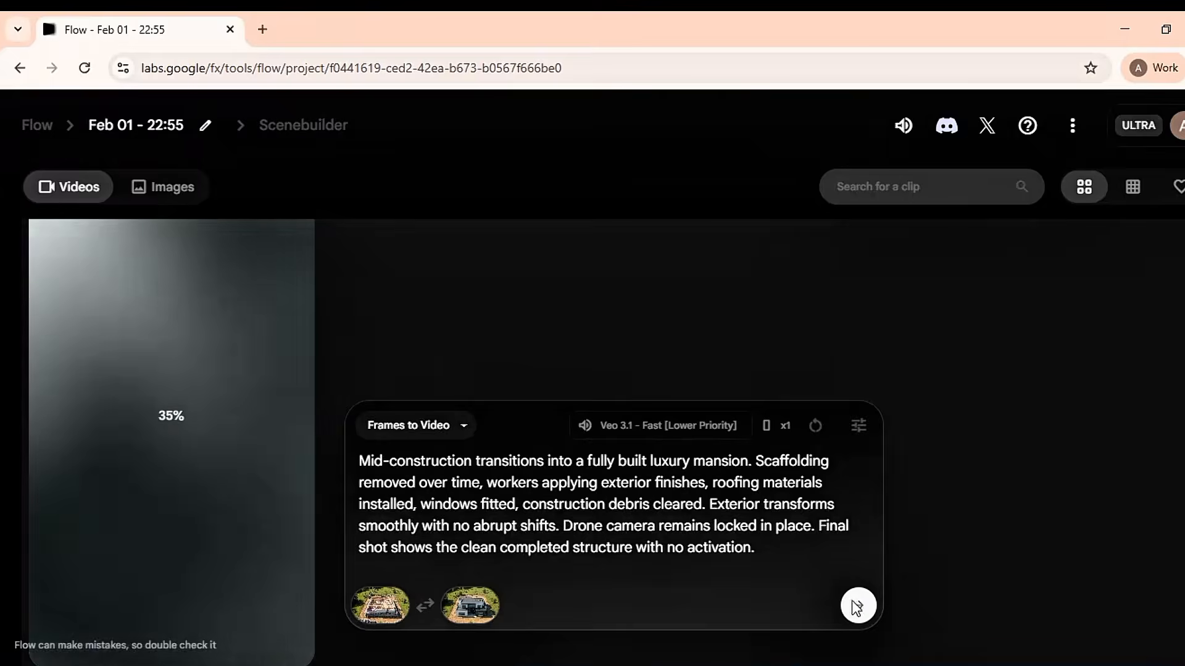
left_click(859, 604)
Copy the next image-to-video prompt from ChatGPT, paste it as plain text into the Flow prompt box and choose the start frame image.
key("alt+Tab")
triple_click(381, 386)
key("ctrl+c")
key("alt+Tab")
right_click(431, 534)
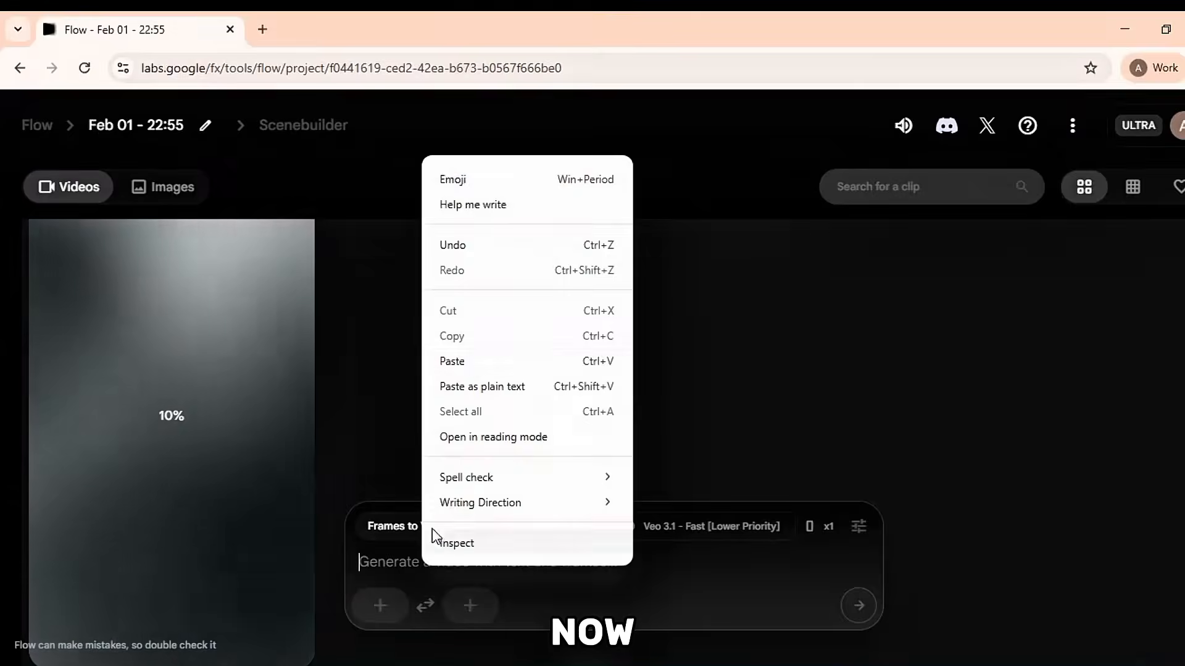
left_click(476, 384)
left_click(380, 605)
left_click(298, 212)
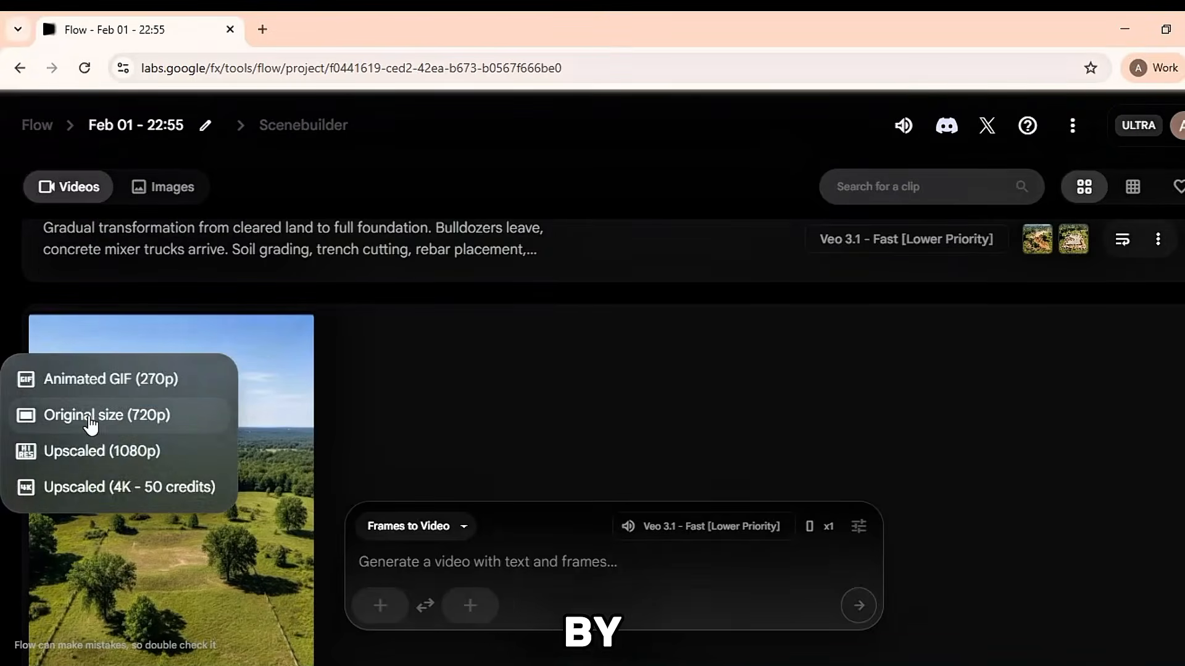
Download the generated construction clips one after another at original size (720p).
left_click(92, 422)
scroll(197, 496, "down", 5)
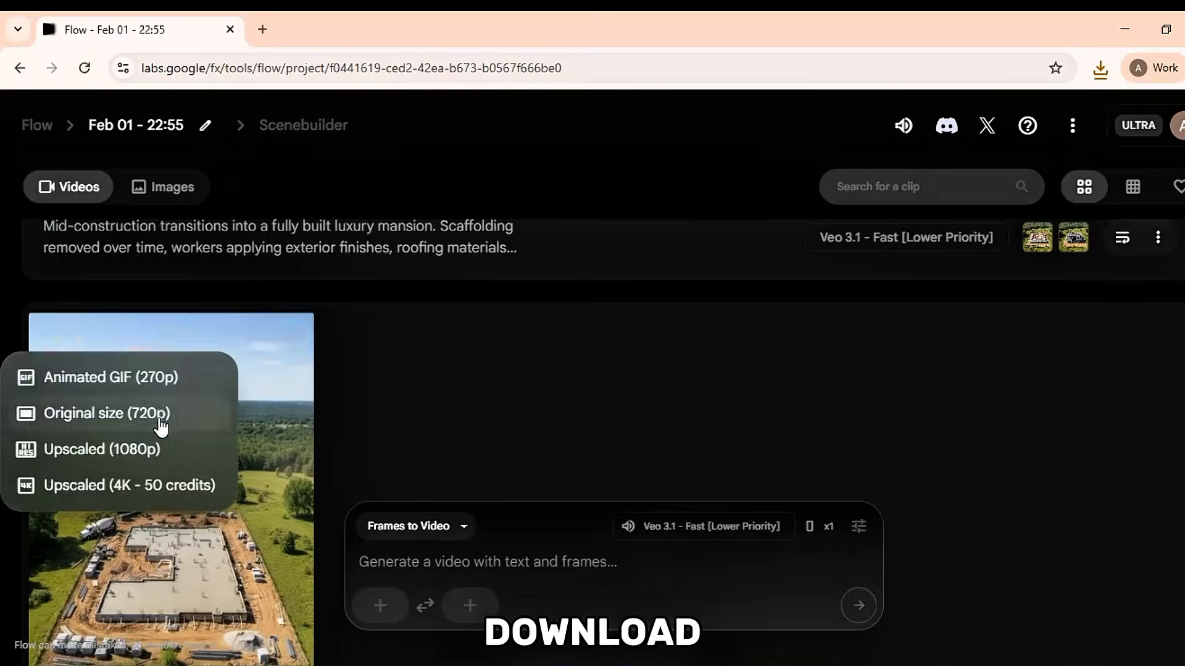
left_click(164, 413)
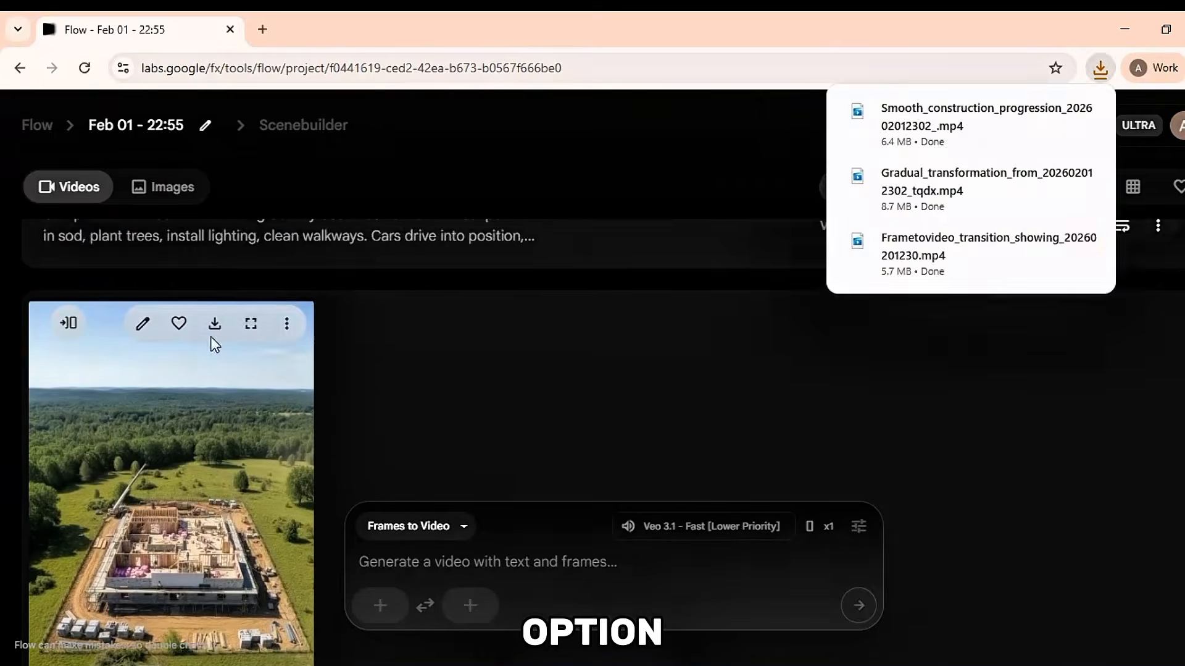
scroll(164, 432, "down", 1)
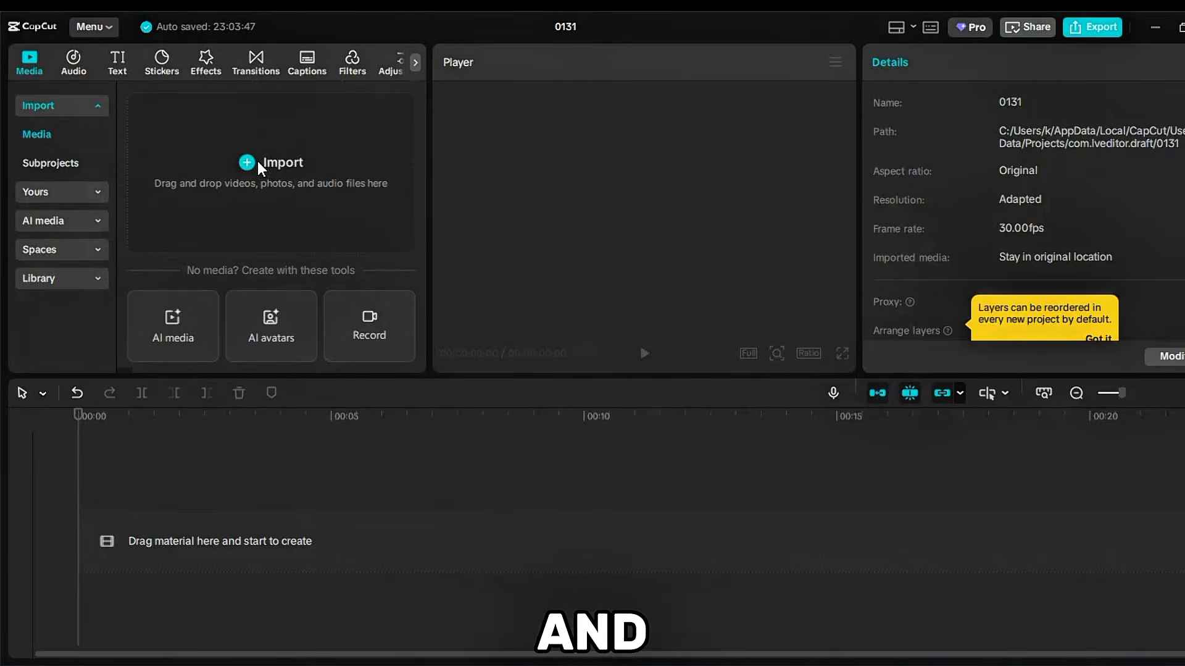
left_click(259, 166)
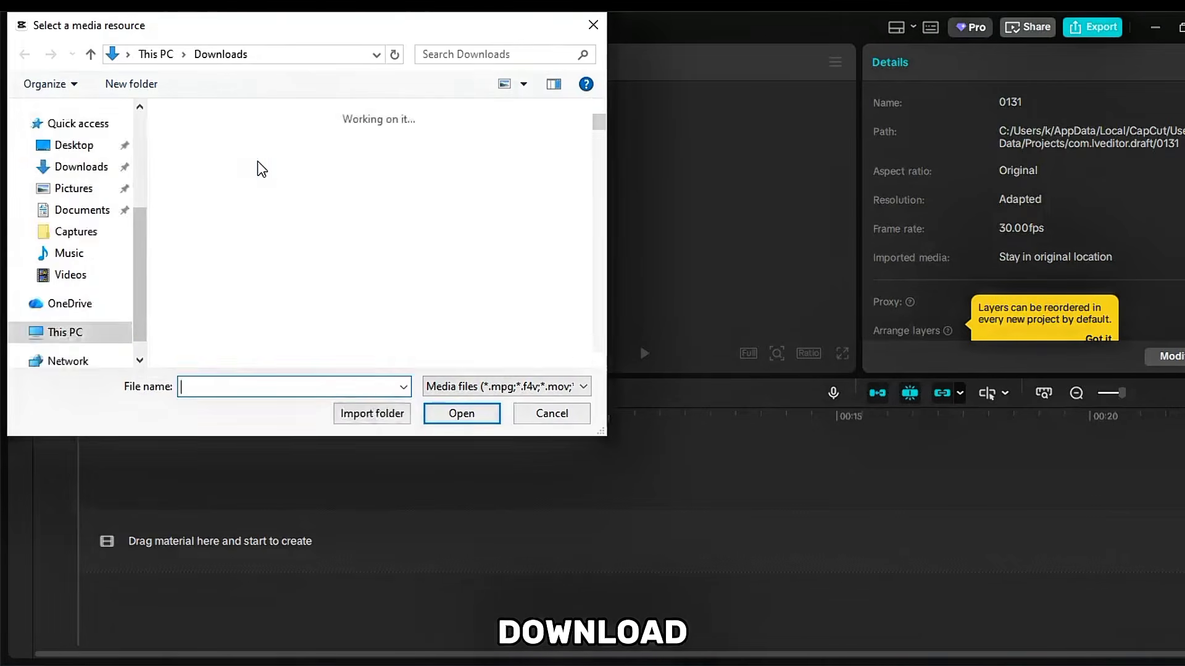
scroll(241, 285, "down", 1)
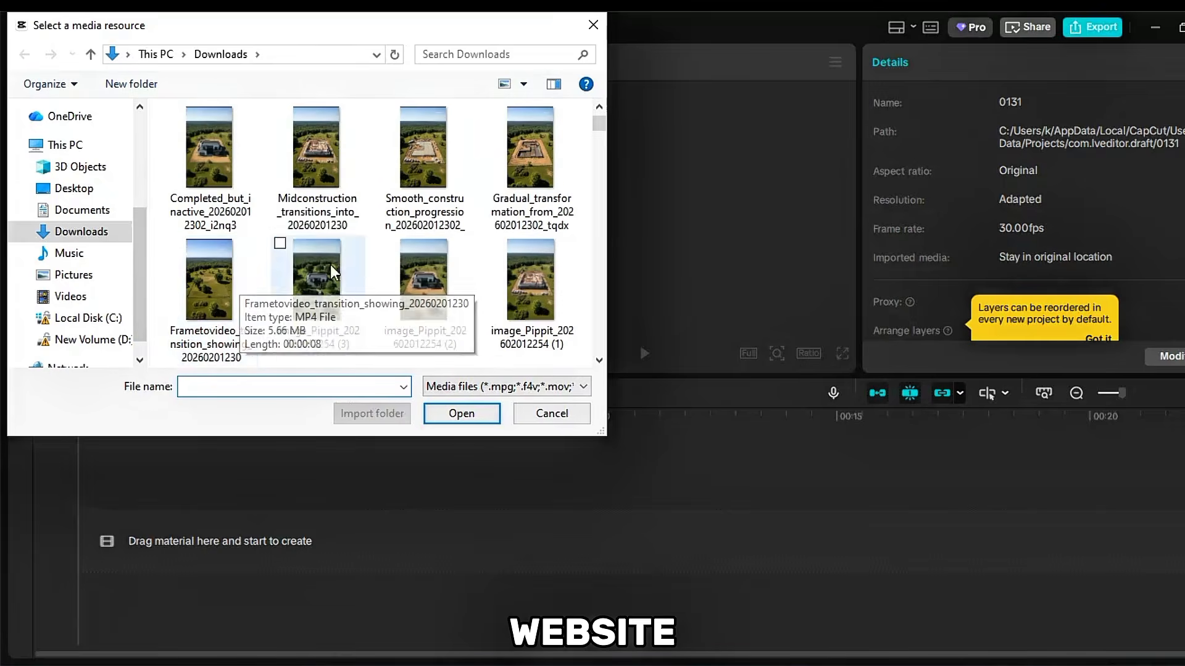
left_click(462, 413)
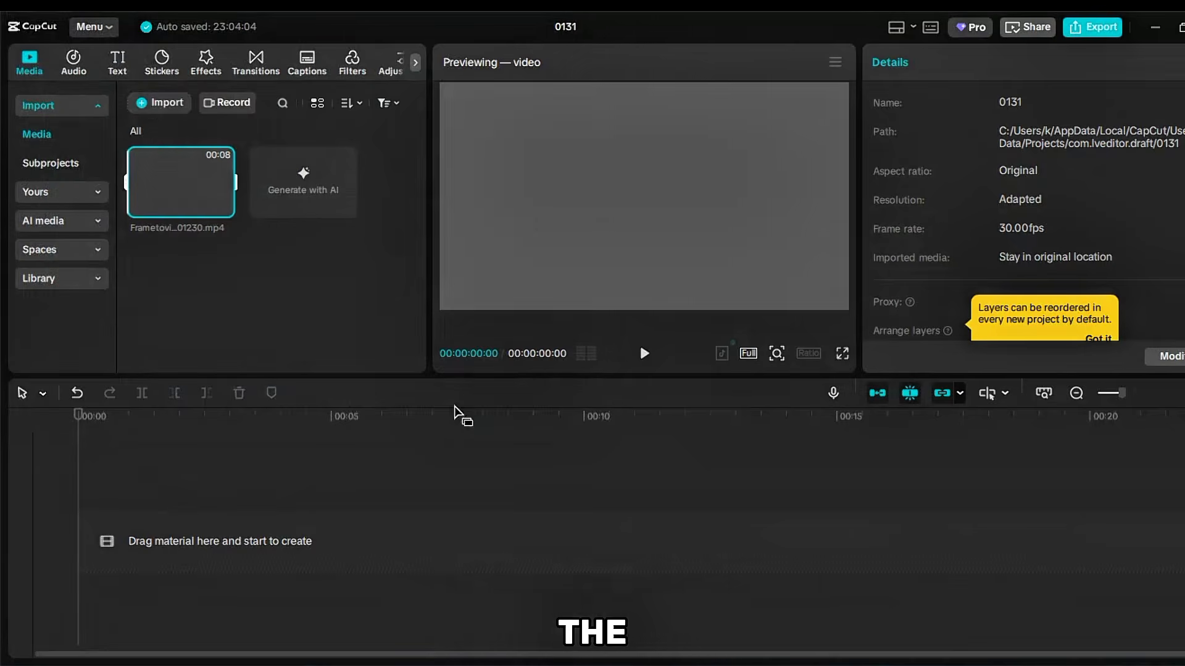
Import the Completed_but_inactive, Midconstruction, Smooth_construction and Gradual_transformation clips from Downloads and clear the media selection.
left_click(149, 102)
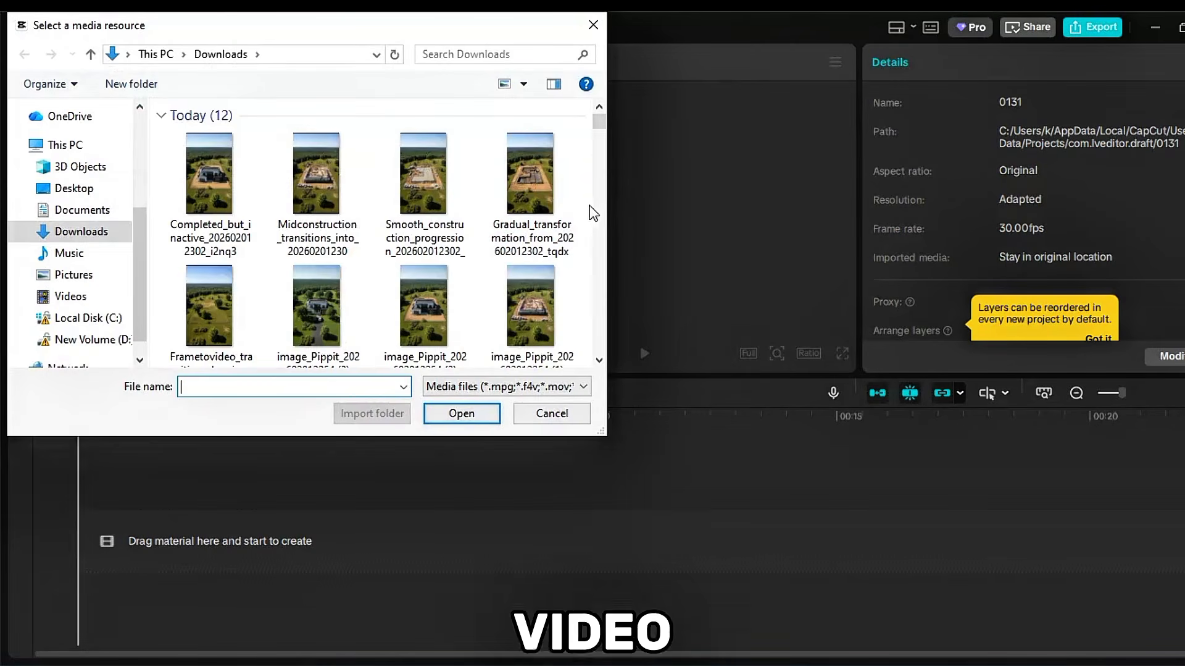
left_click_drag(584, 209, 306, 188)
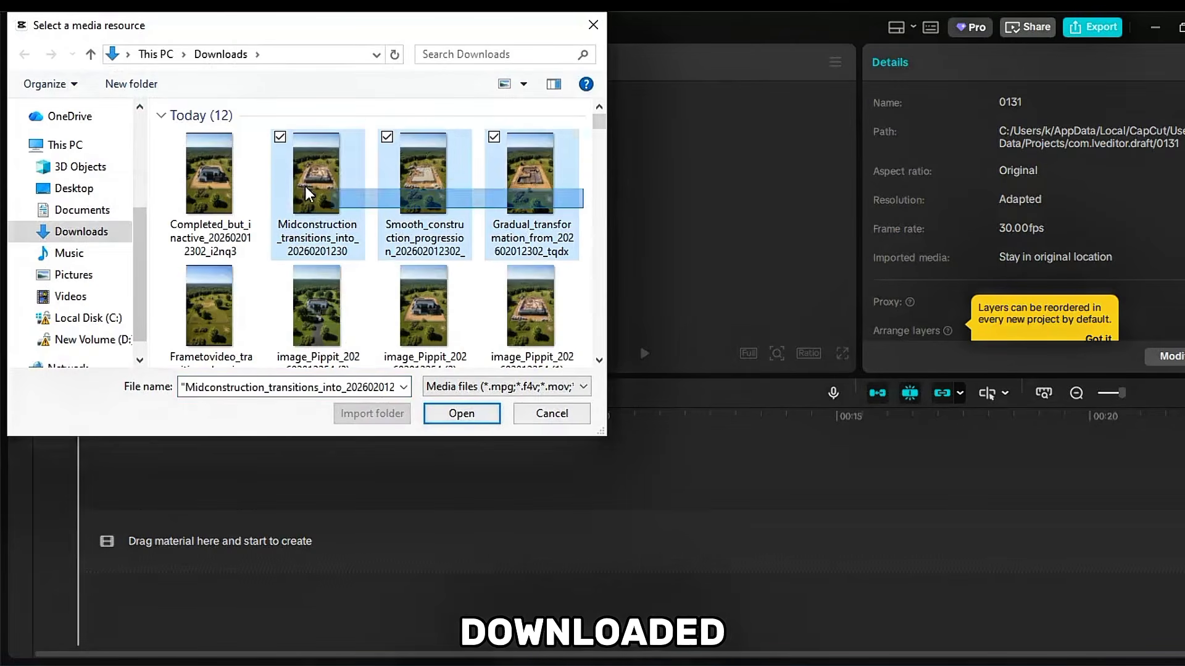
left_click(462, 413)
scroll(265, 242, "down", 2)
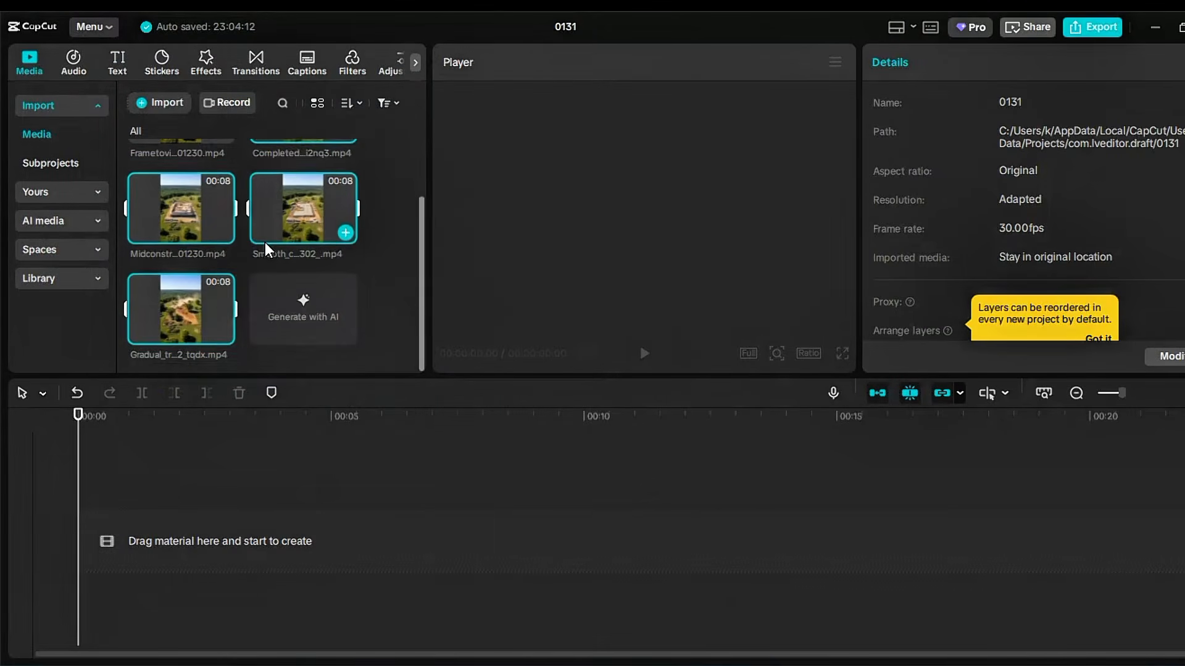
scroll(265, 242, "up", 2)
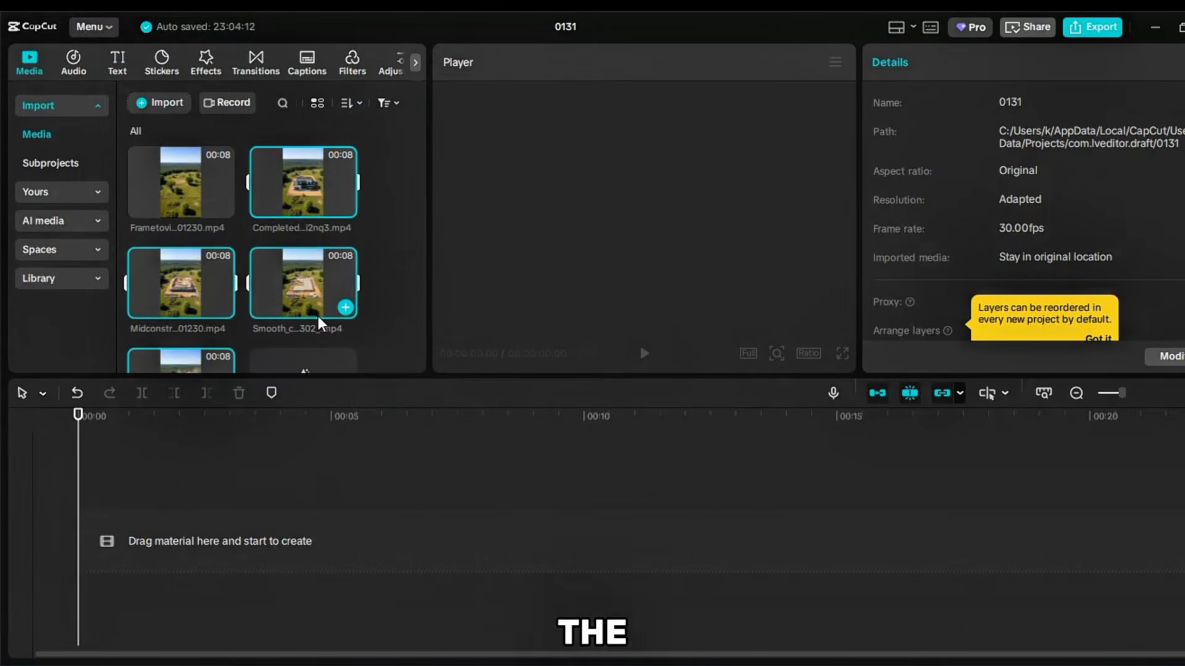
scroll(317, 316, "down", 2)
scroll(318, 316, "up", 2)
left_click(408, 331)
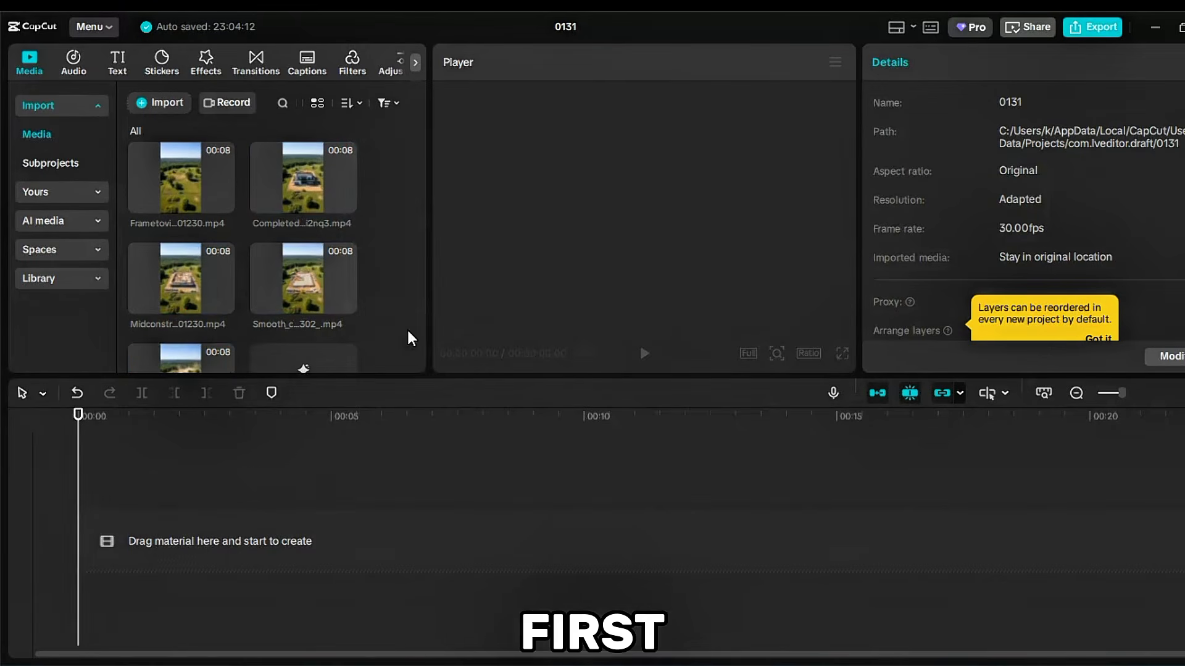
Add the five clips to the timeline in order: Frametovideo, Gradual_transformation, Smooth_construction, Midconstruction and Completed_but_inactive.
left_click(225, 203)
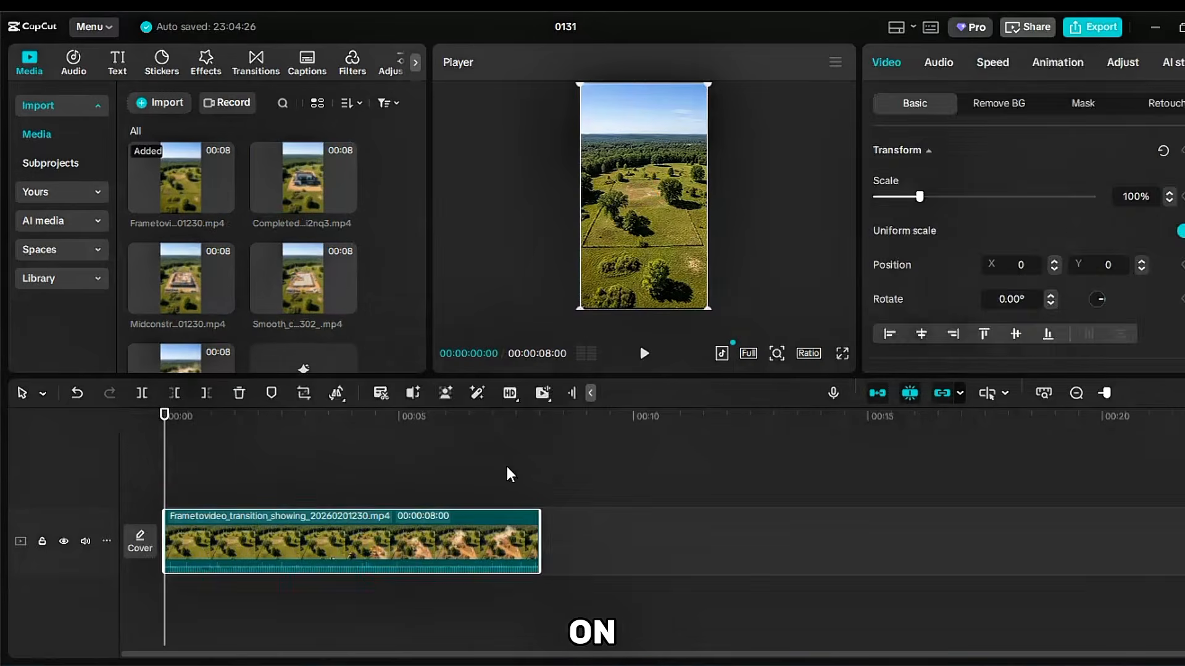
scroll(222, 321, "down", 2)
left_click(223, 335)
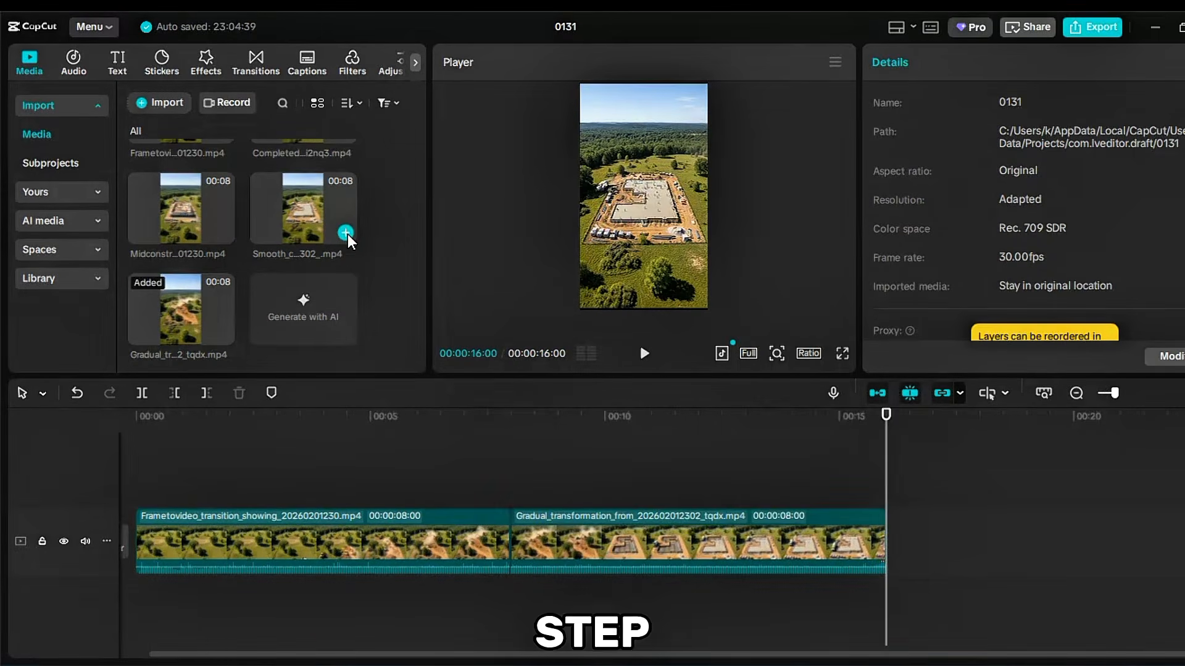
left_click(346, 234)
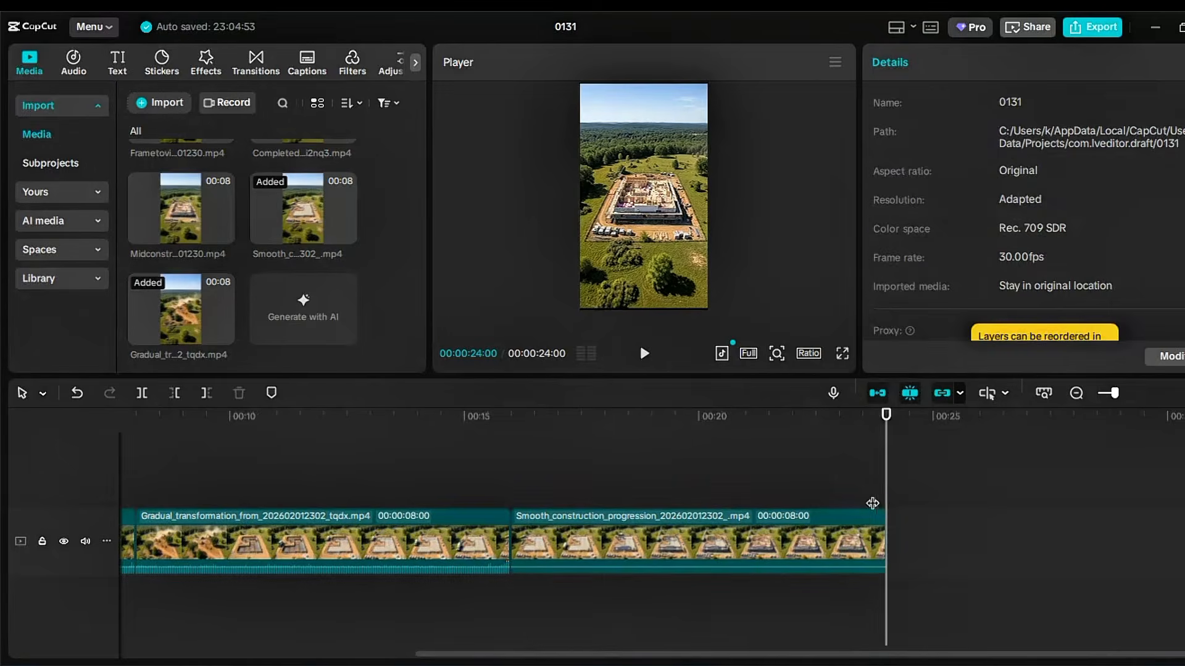
left_click(224, 233)
scroll(308, 260, "up", 3)
left_click(346, 210)
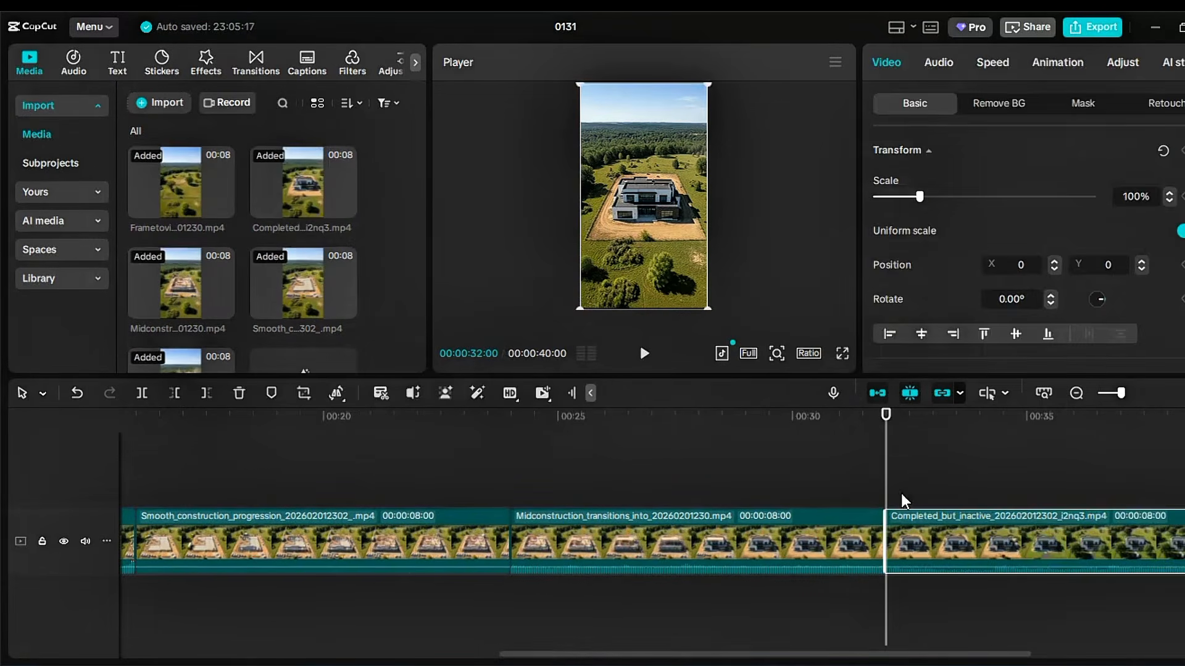
Add the Basic transition Rotary Match at the cut between the first and second clips, at 00:00:08:00.
left_click(912, 494)
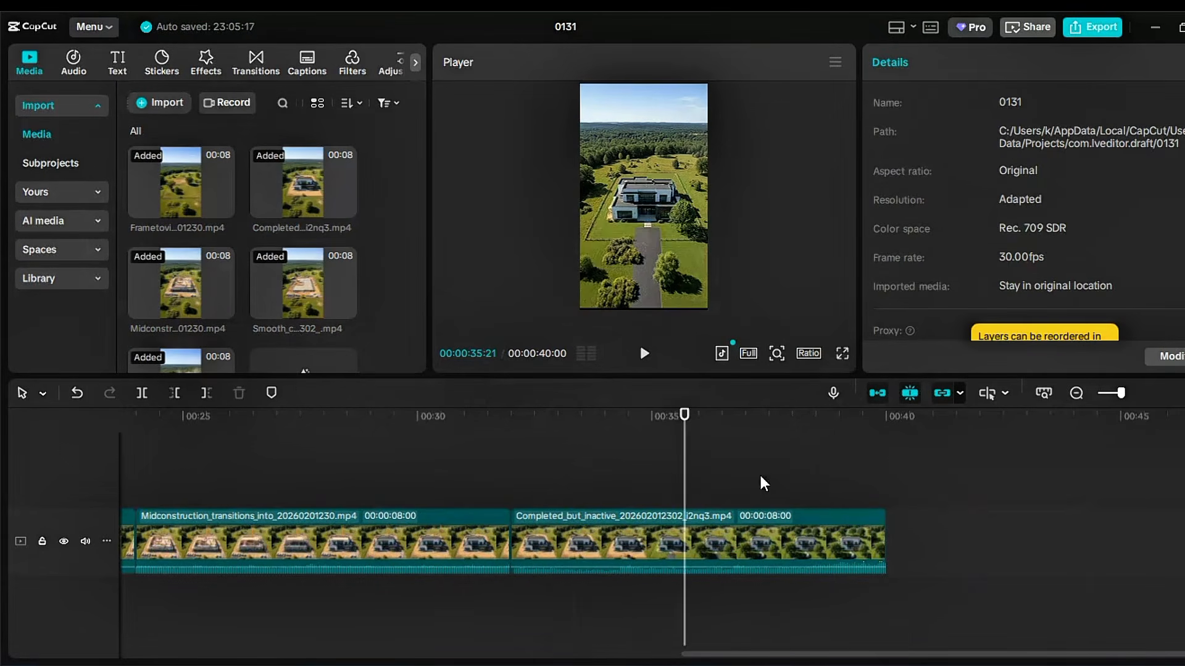
scroll(762, 437, "left", 3)
left_click(762, 442)
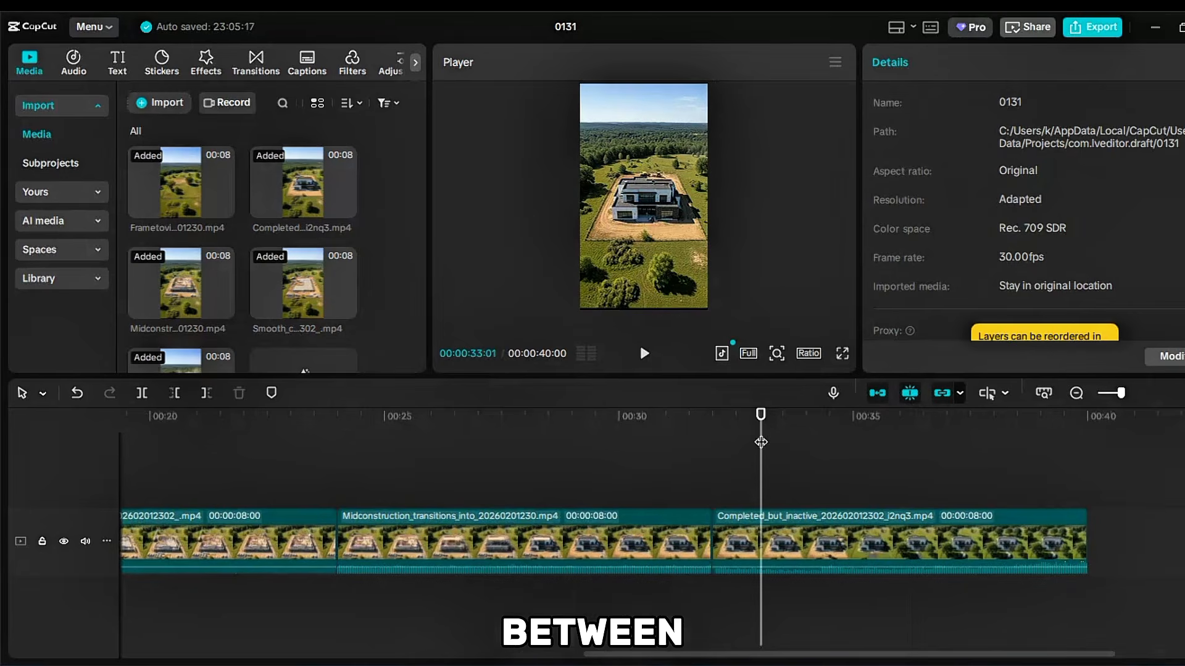
scroll(332, 439, "left", 10)
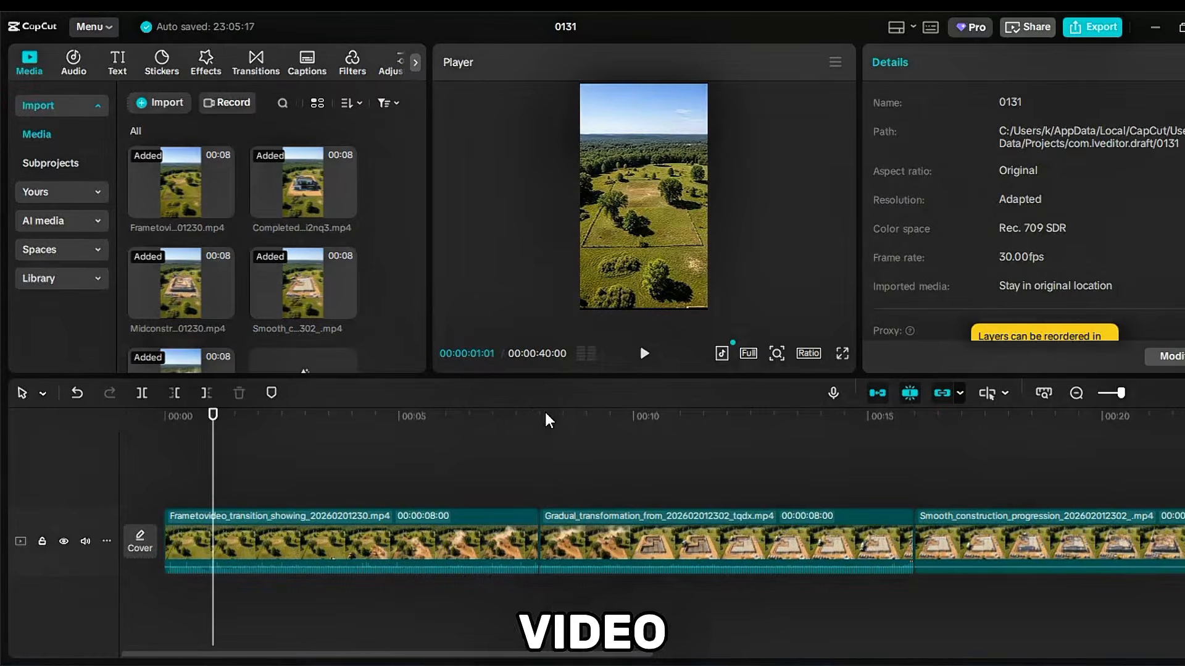
left_click(253, 67)
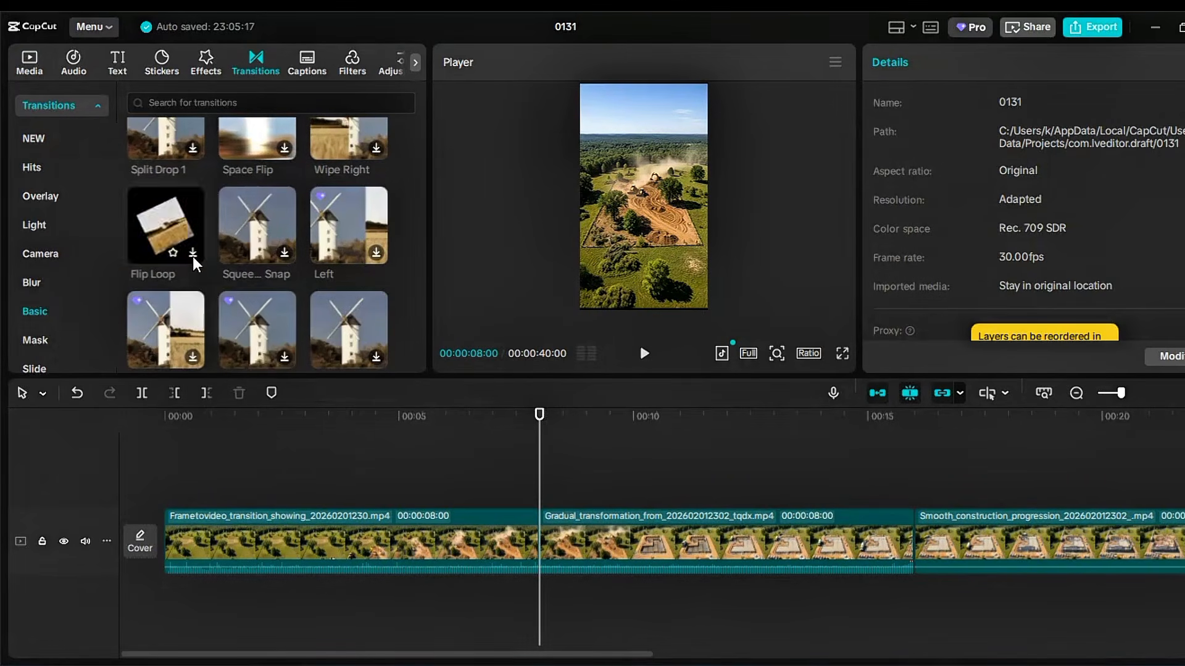
scroll(247, 254, "down", 3)
left_click(286, 346)
Add the Walls Merge transition at the cut between the Gradual_transformation and Smooth_construction clips, at 00:00:16:00.
scroll(568, 587, "right", 4)
left_click(664, 498)
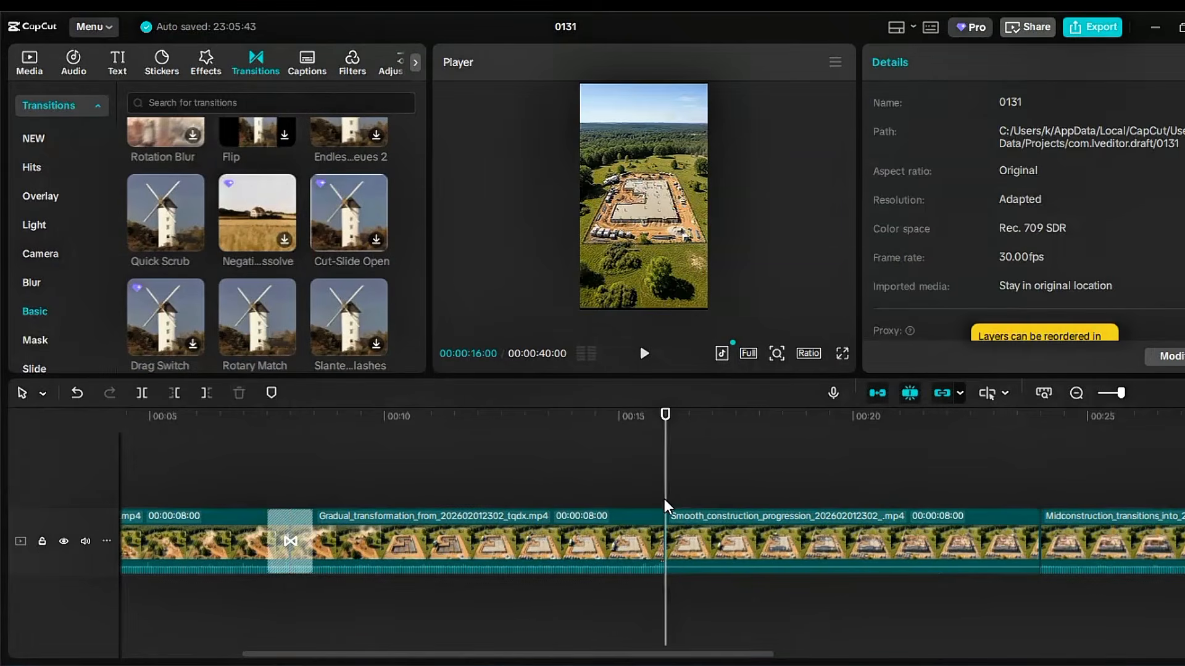
scroll(354, 304, "down", 3)
left_click(377, 311)
Add the Diagonal Flap transition at the cut between the Smooth_construction and Midconstruction clips, at 00:00:24:00.
scroll(679, 494, "right", 4)
left_click(727, 505)
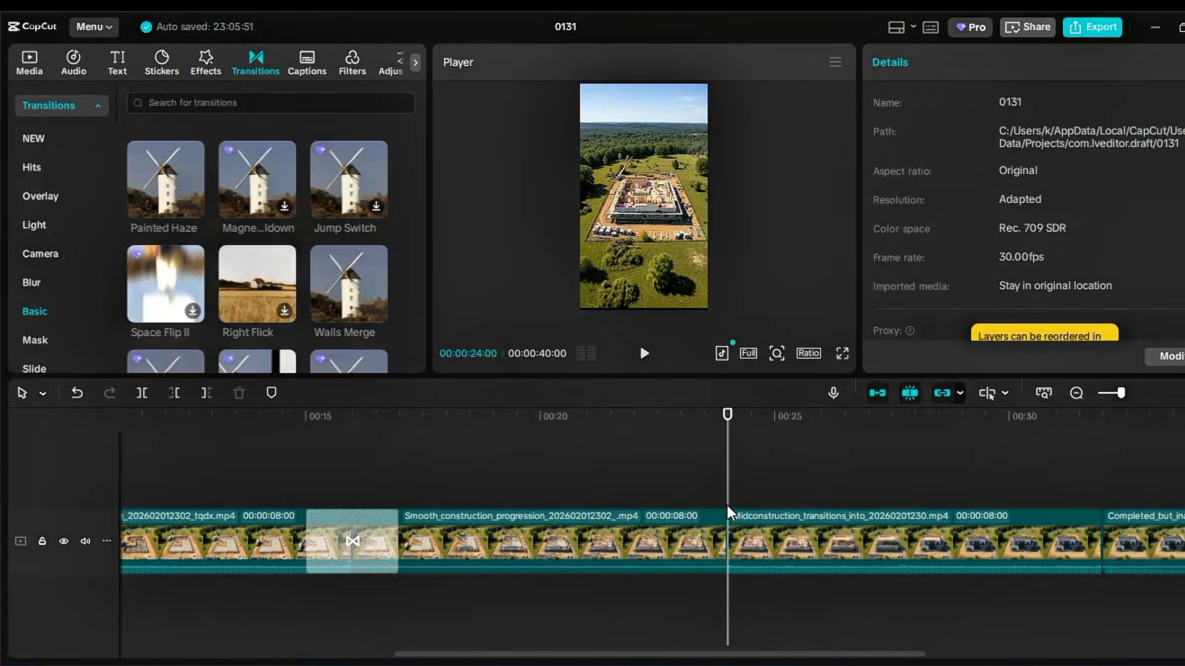
scroll(362, 335, "down", 3)
left_click(284, 302)
Add the Rotary Match transition at the cut between the Midconstruction and Completed_but_inactive clips, at 00:00:32:00.
scroll(591, 494, "right", 4)
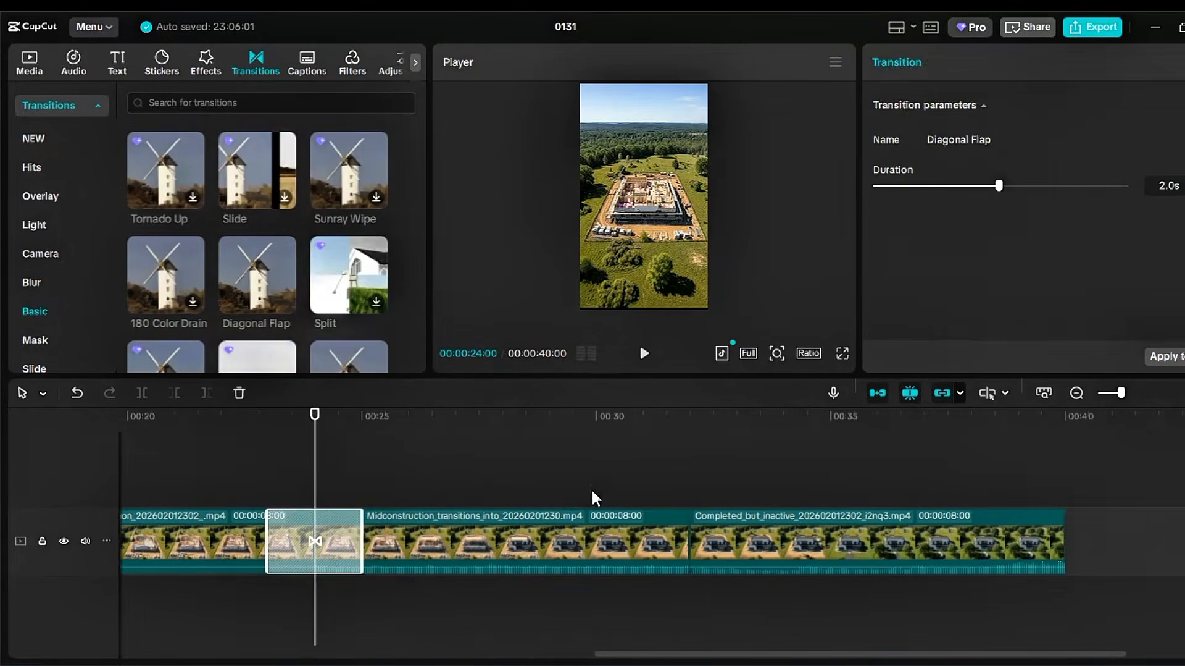
left_click(691, 497)
scroll(272, 338, "down", 3)
scroll(271, 338, "down", 8)
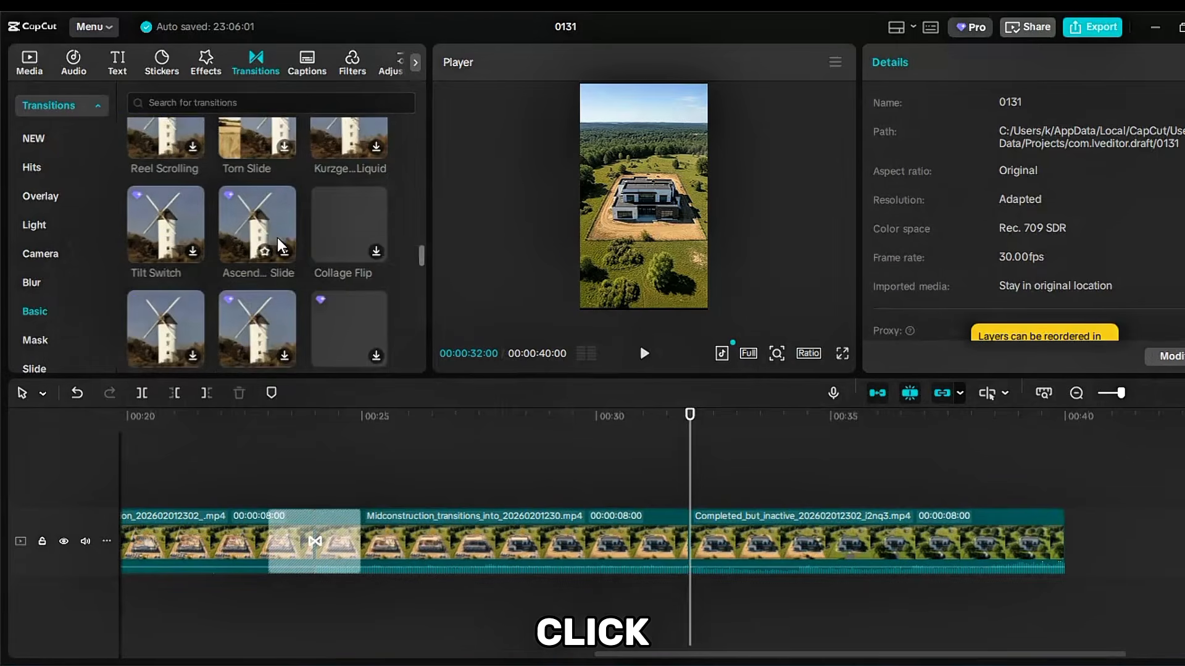
scroll(271, 308, "up", 1)
left_click(285, 357)
scroll(641, 513, "right", 2)
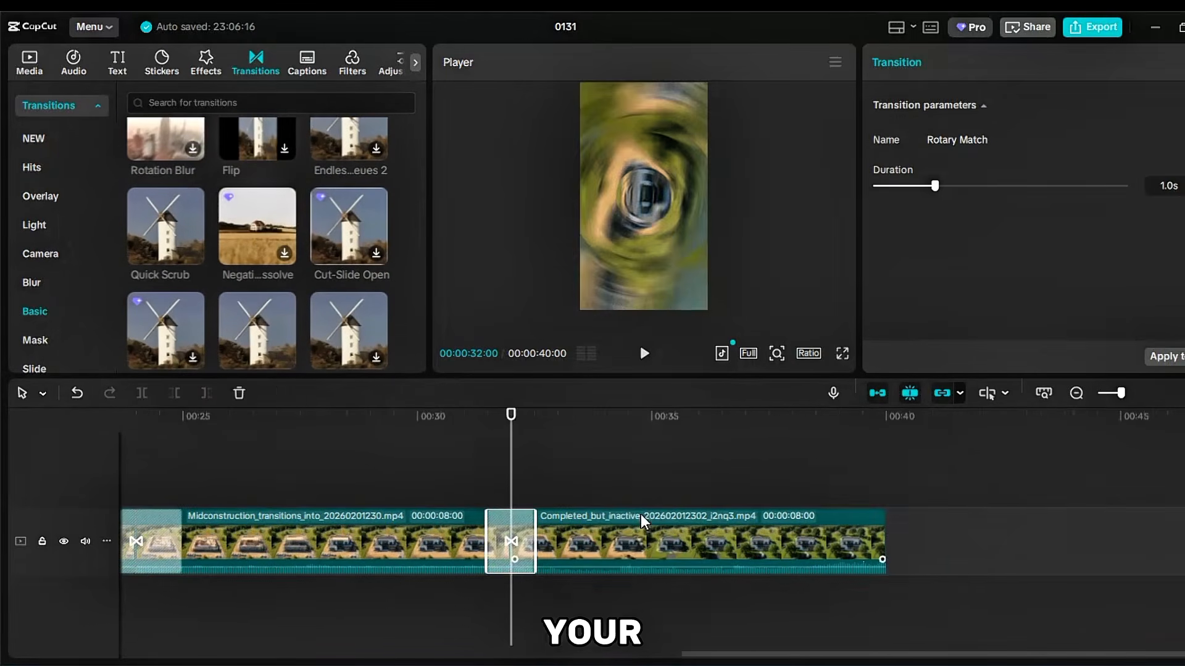
Return the playhead to the start of the timeline and open the video effects library.
scroll(629, 452, "left", 12)
left_click(280, 451)
left_click(165, 416)
scroll(431, 497, "right", 10)
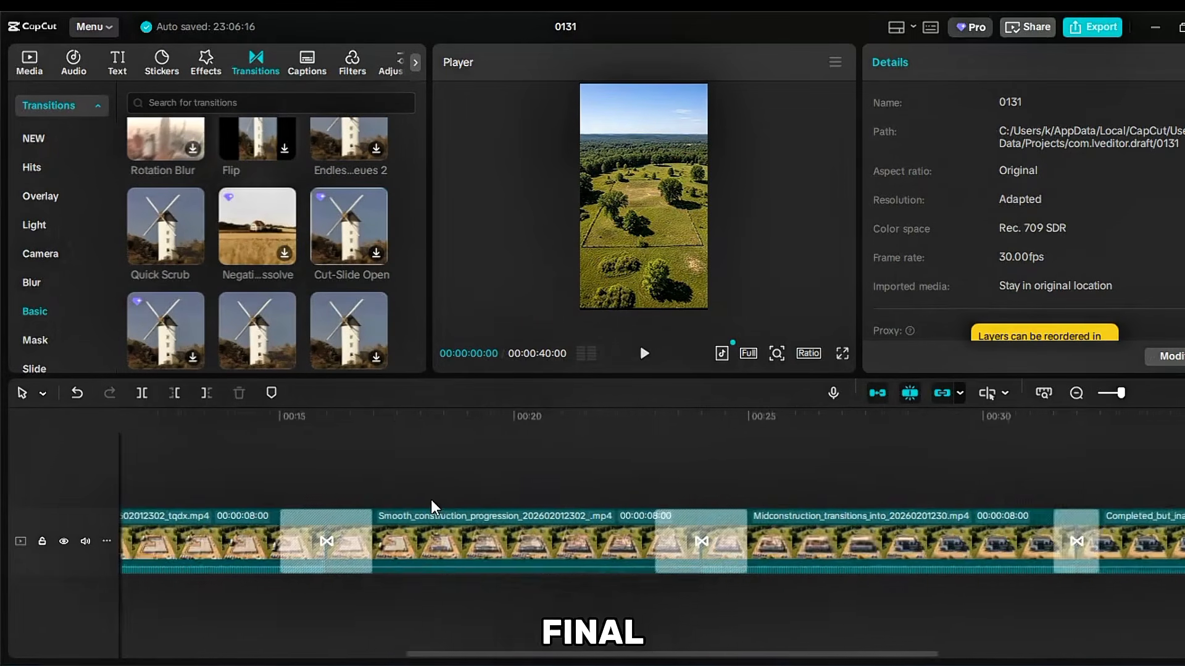
scroll(778, 486, "left", 10)
left_click(193, 71)
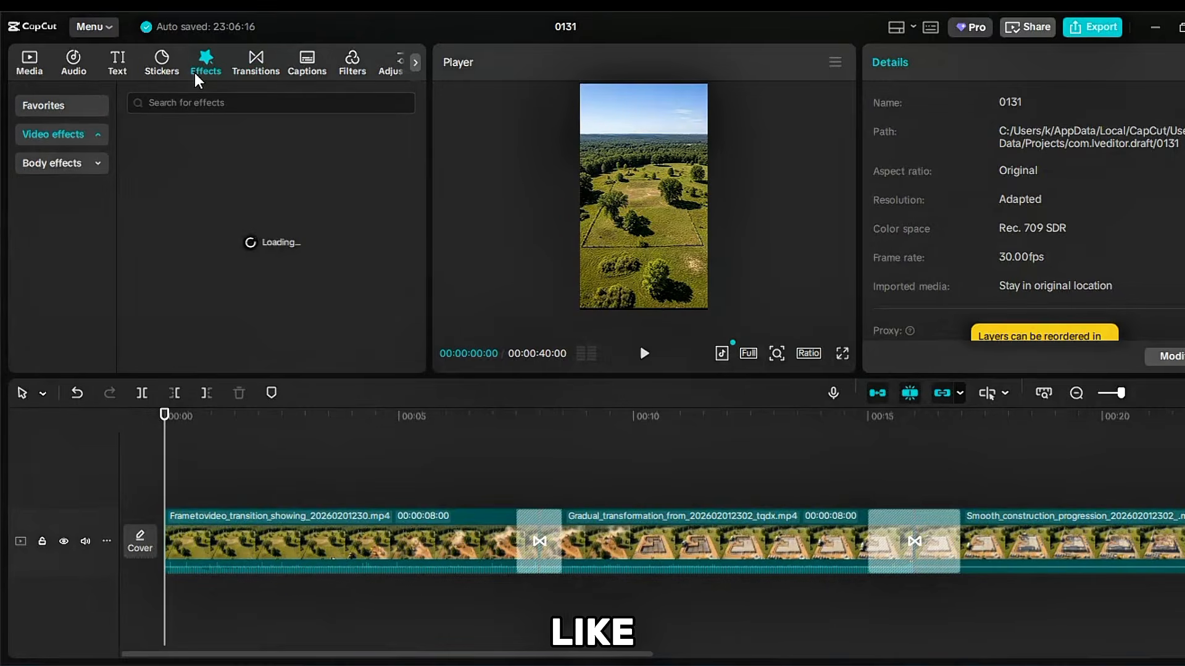